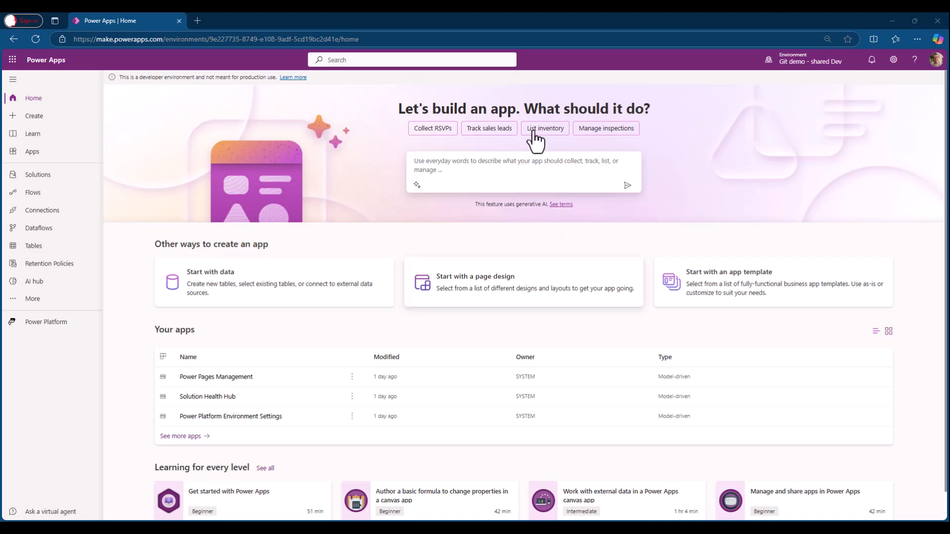
Step: Open the RedwoodSL organization in Azure DevOps at dev.azure.com/RedwoodSL/ in a new browser tab
left_click(197, 20)
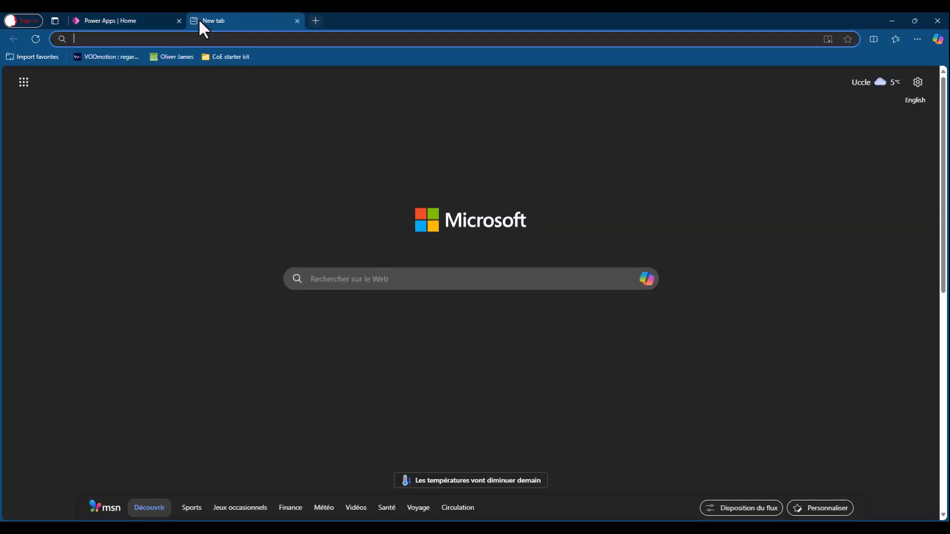
type("dev.azure.com/RedwoodSL/")
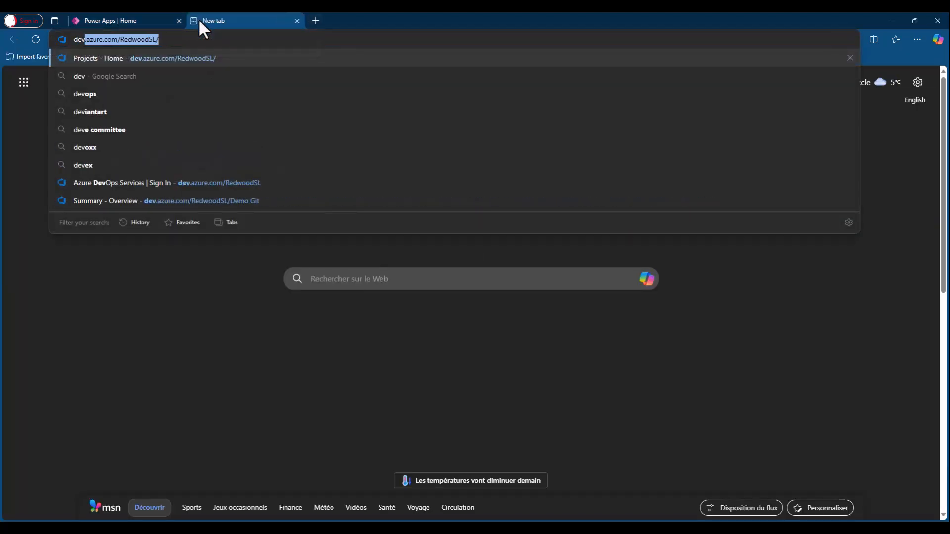
key("Return")
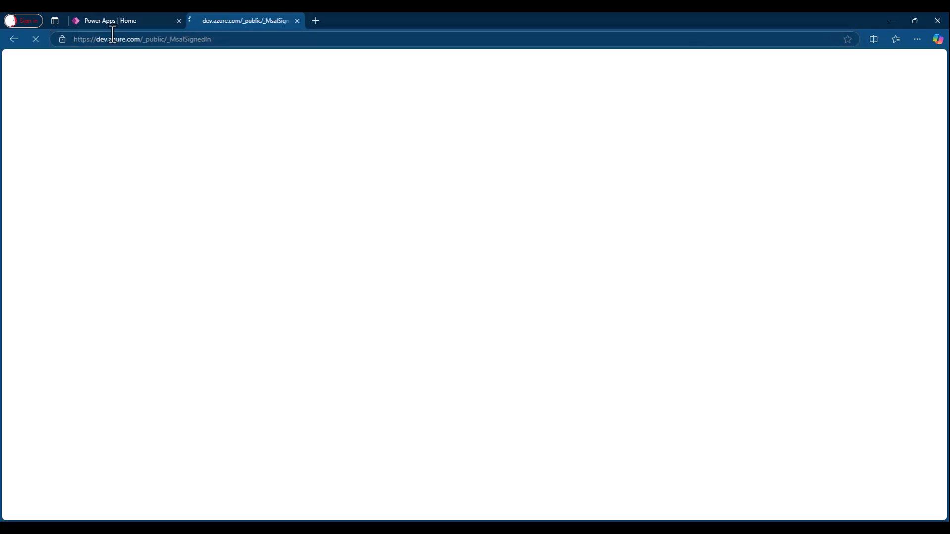
left_click_drag(140, 39, 67, 39)
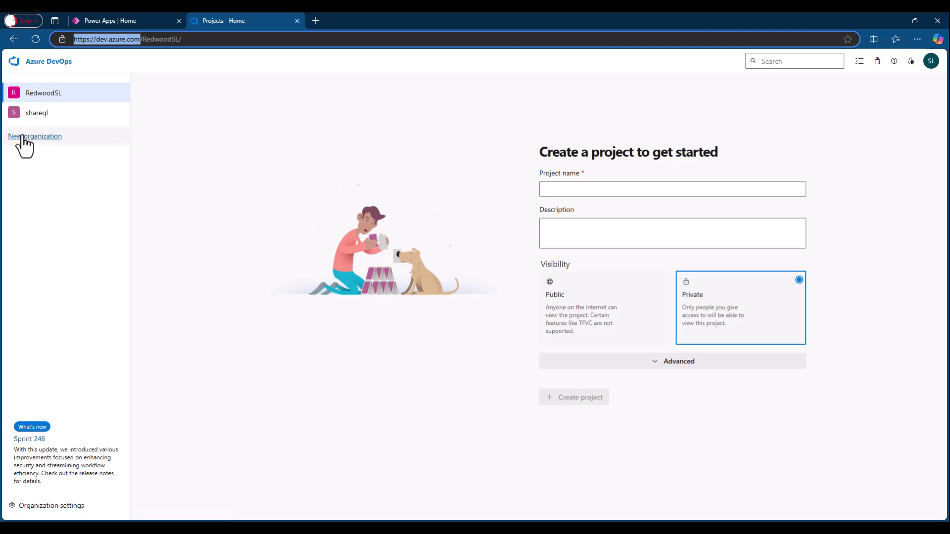
Step: Create a private project named Demo Git Integration in the RedwoodSL organization
left_click(579, 189)
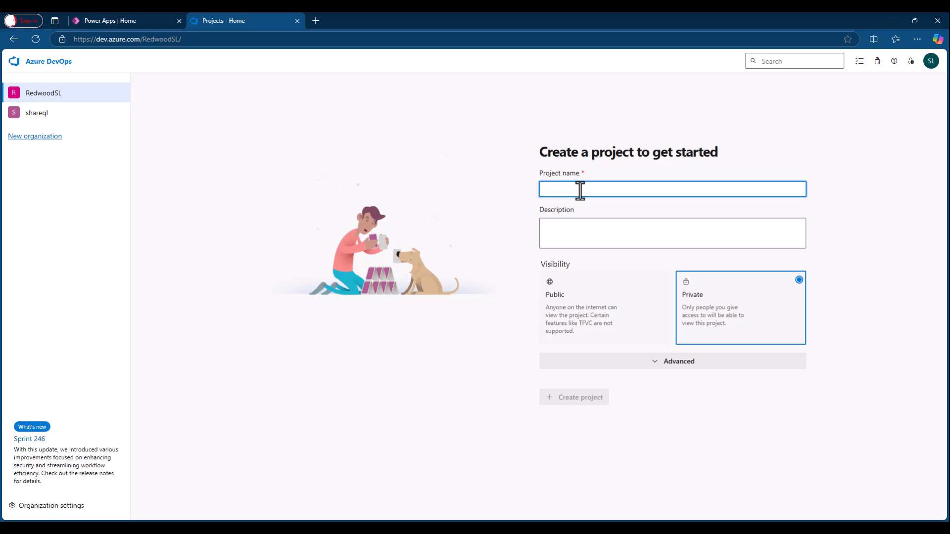
type("D")
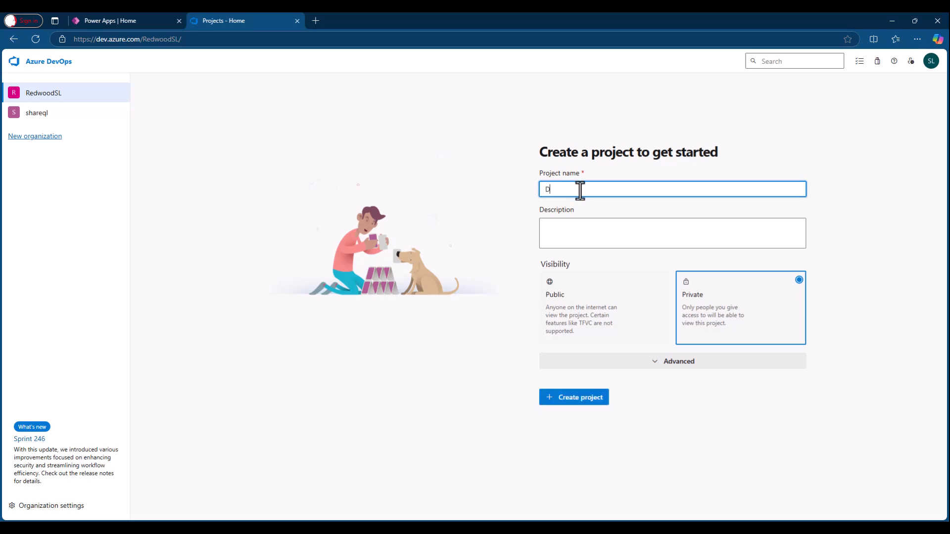
type("emo Git Integration")
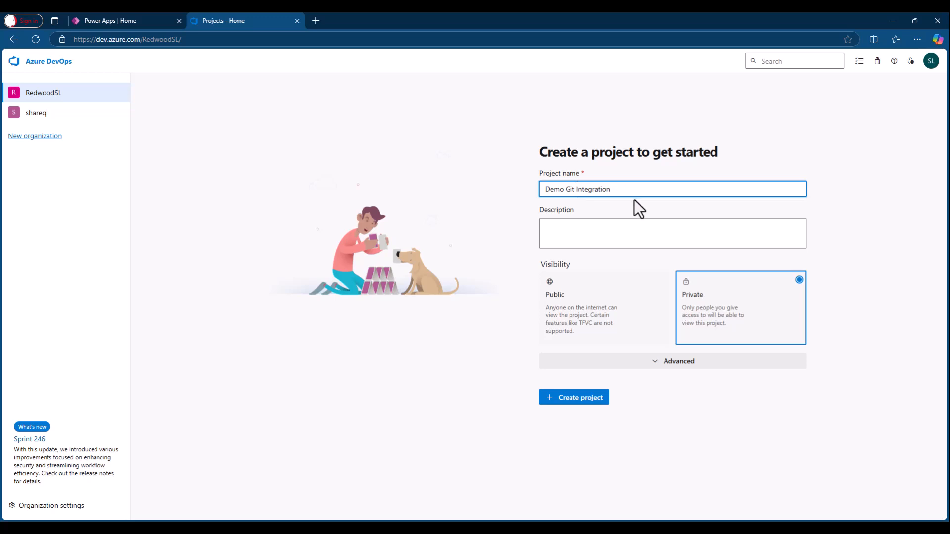
left_click(574, 401)
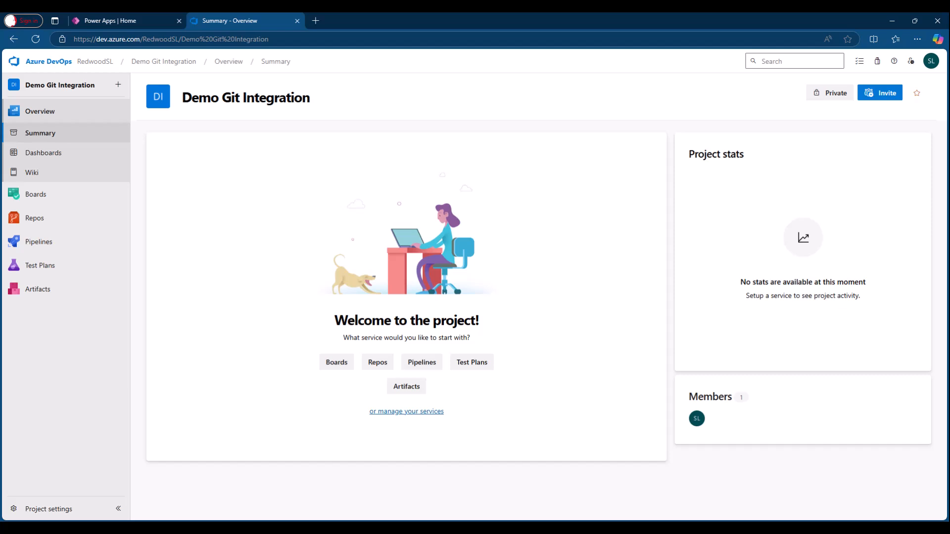
Step: Initialize the main branch of the project's empty repository with a README and no .gitignore
left_click(43, 219)
left_click(40, 180)
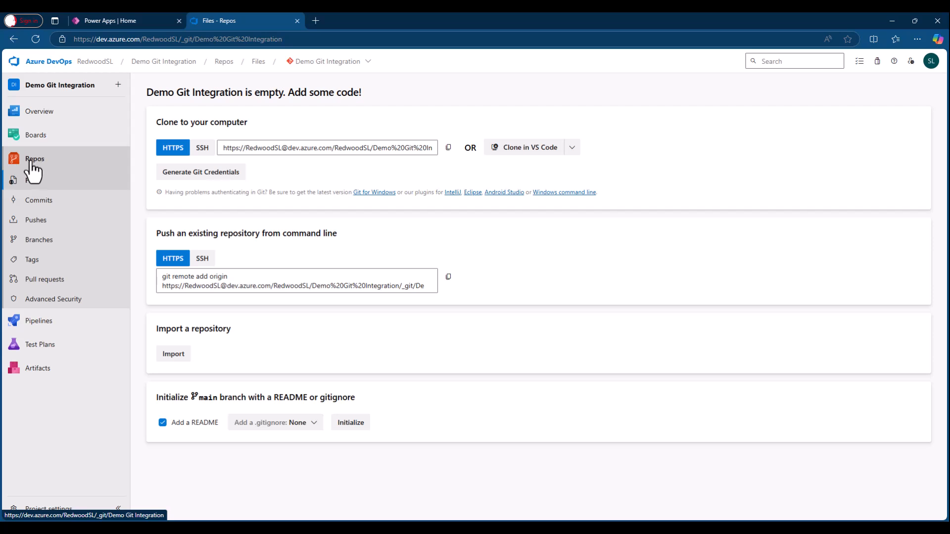
left_click(352, 425)
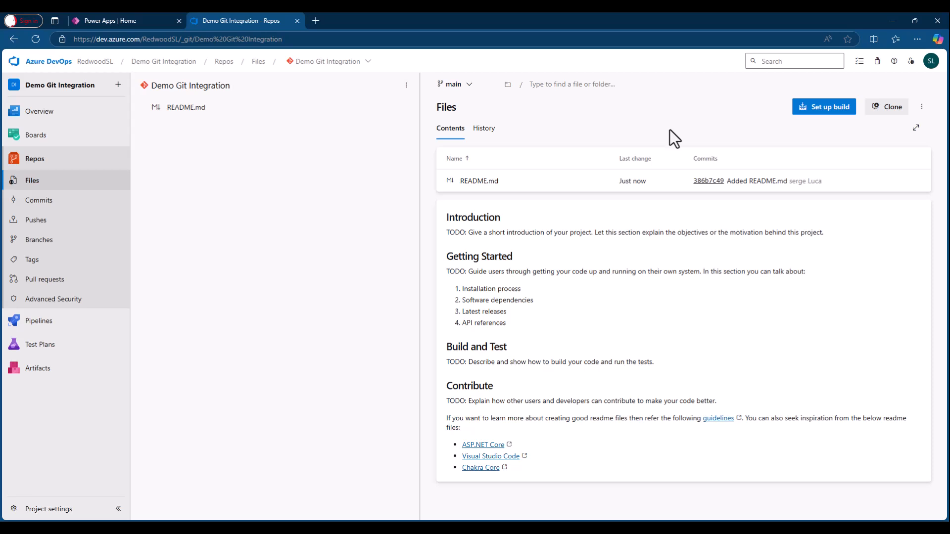
Step: Switch to Power Apps and load the preview version of the environment at make.preview.powerapps.com
left_click(129, 20)
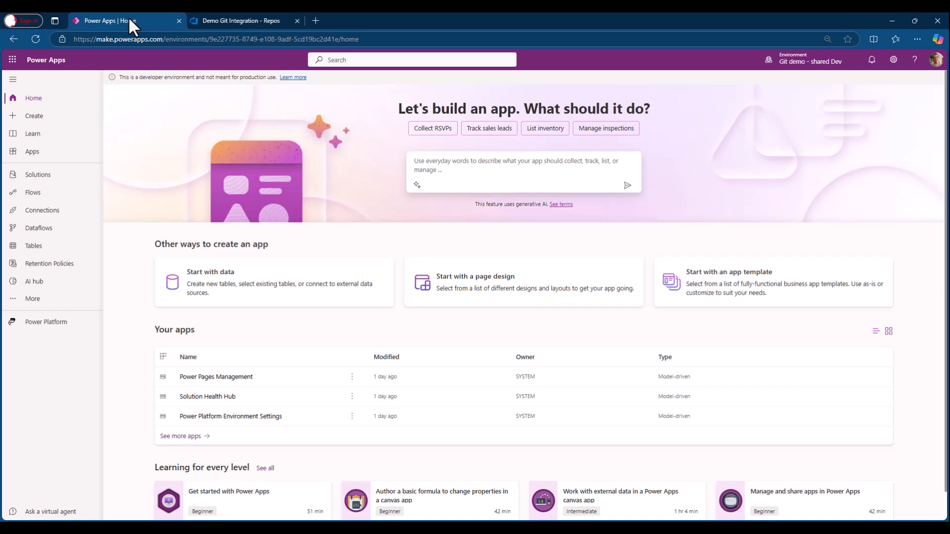
left_click(114, 39)
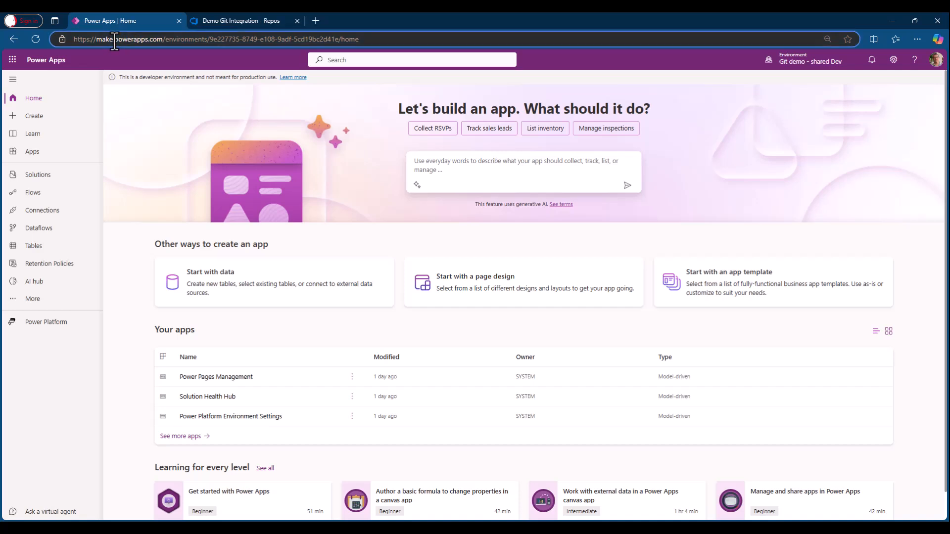
left_click(114, 39)
type("preview")
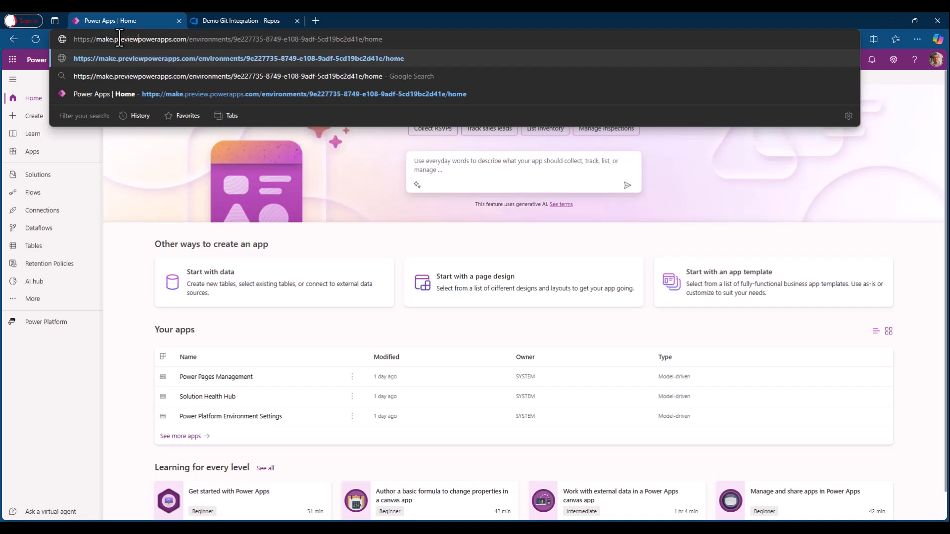
type(".")
key("Return")
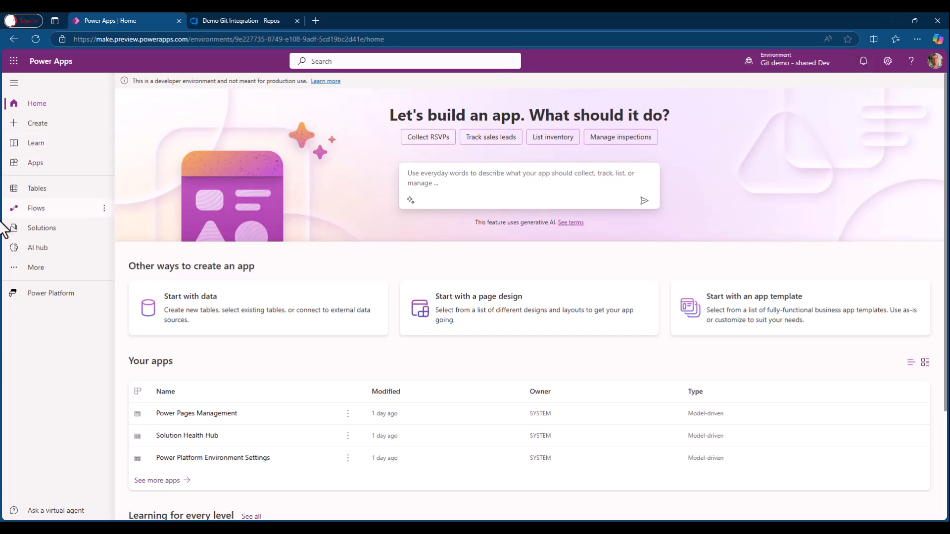
Step: Start connecting the environment's solutions to Git with the connection type Environment
left_click(38, 230)
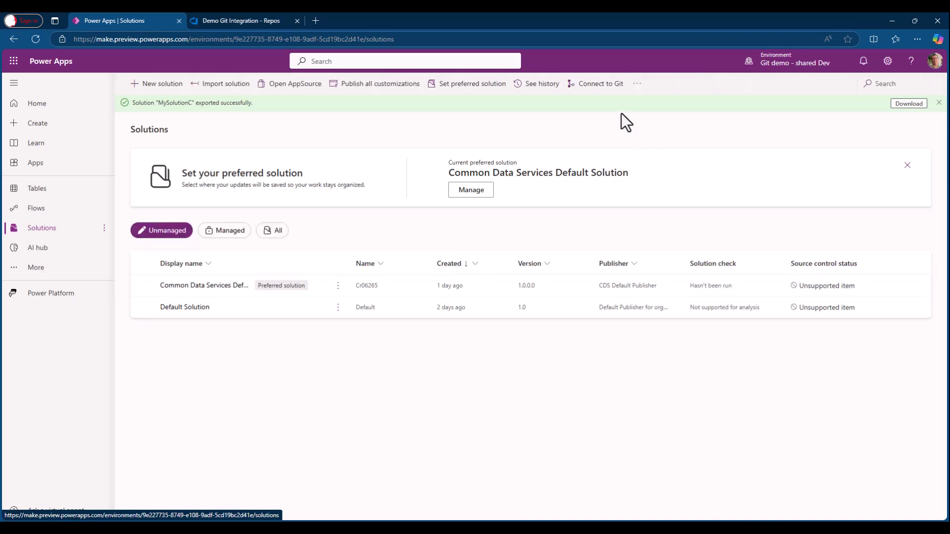
left_click(600, 95)
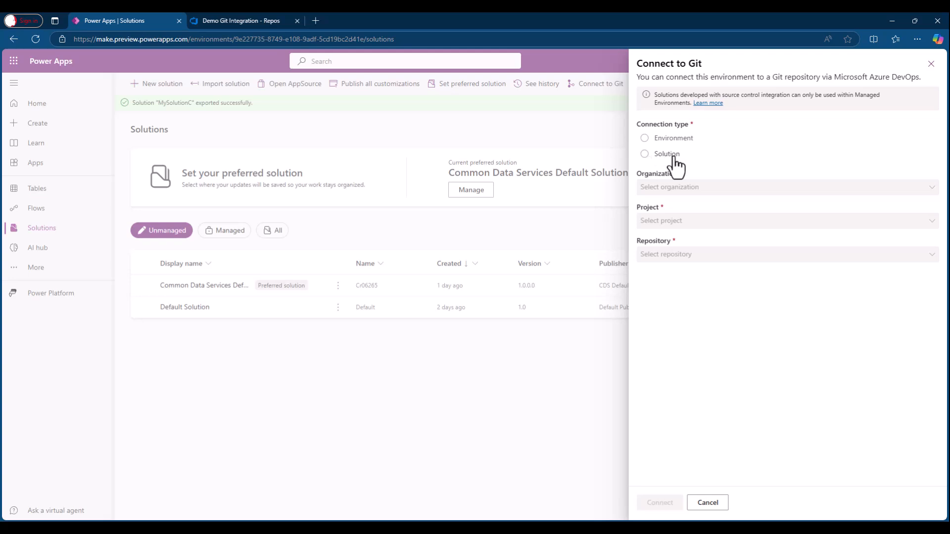
left_click(644, 139)
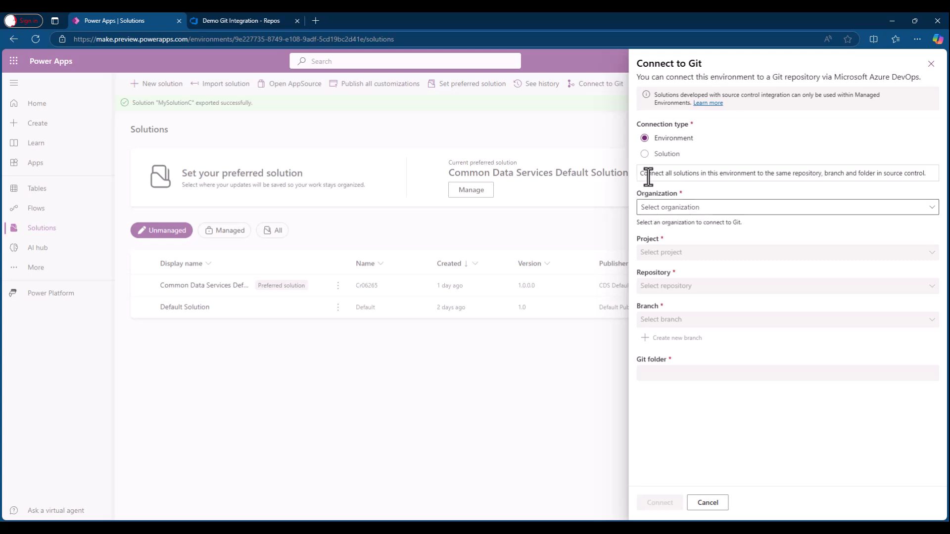
Step: Choose the RedwoodSL organization, Demo Git Integration as both project and repository, and the main branch for the Git connection
left_click(668, 211)
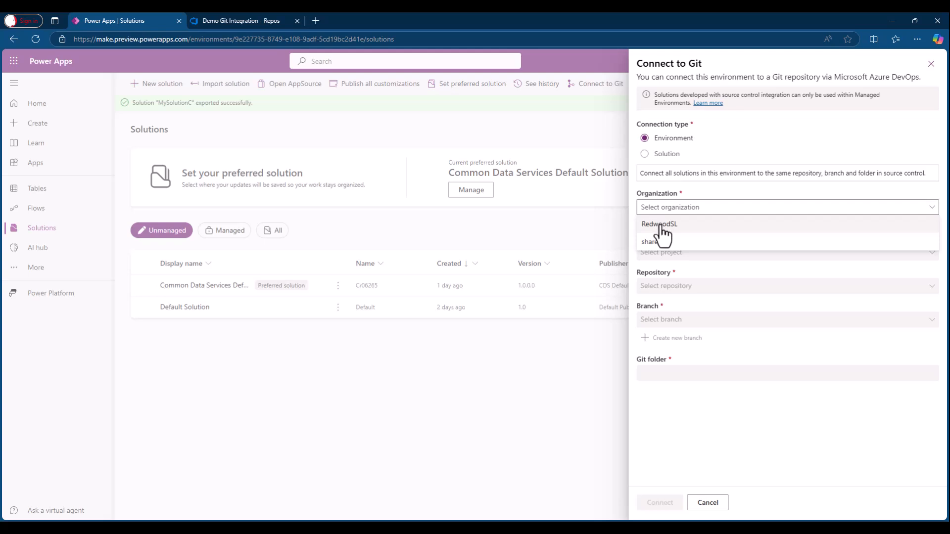
left_click(661, 226)
left_click(651, 256)
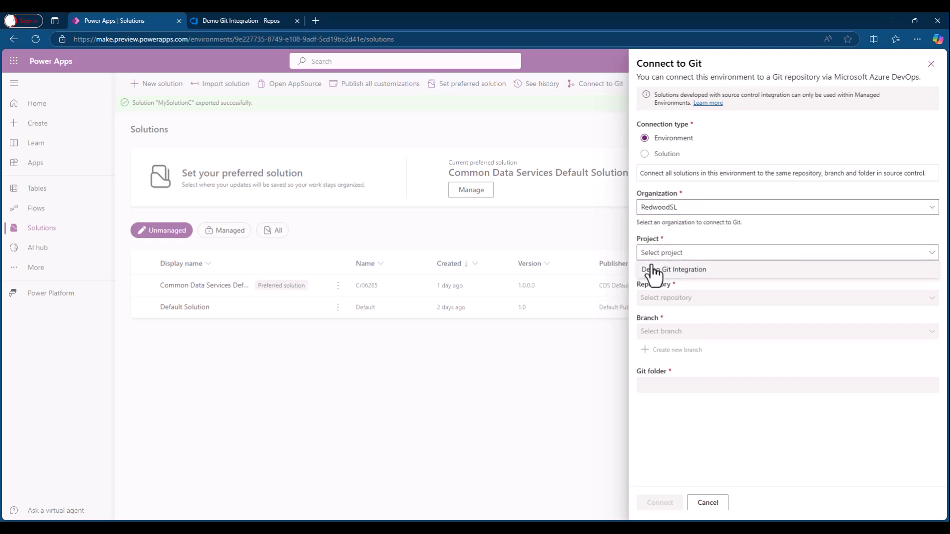
left_click(666, 271)
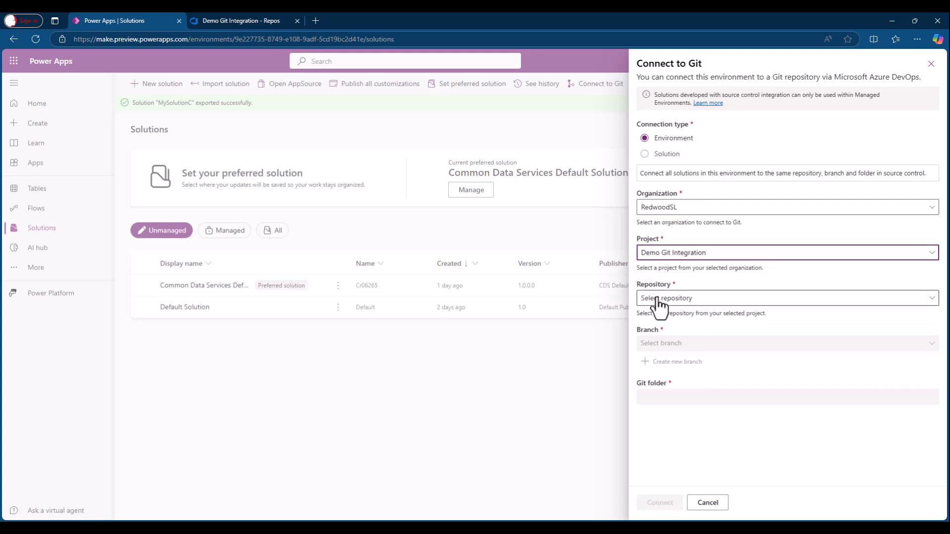
left_click(658, 299)
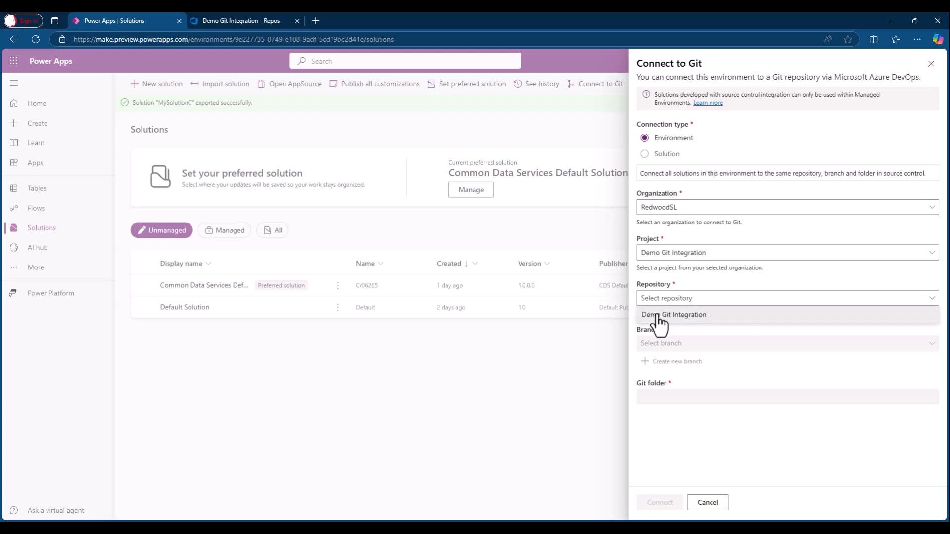
left_click(658, 317)
left_click(667, 345)
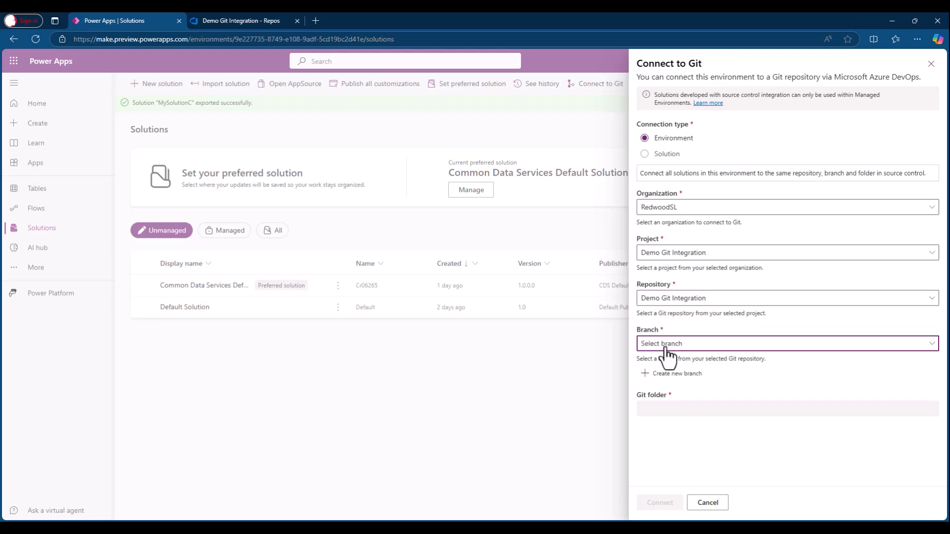
left_click(653, 389)
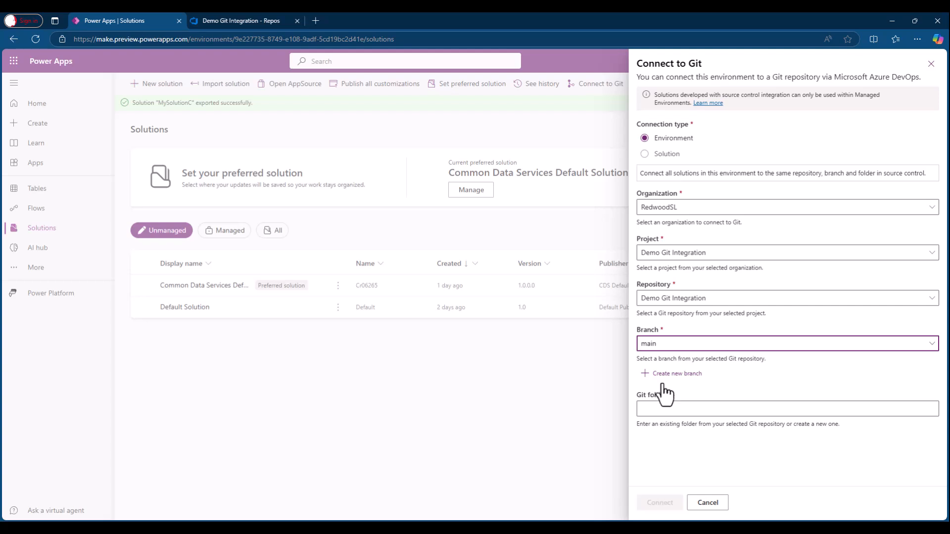
Step: Set the Git folder to MyMainFolder, connect the environment to Git, and dismiss the notifications on the solutions page
left_click(670, 402)
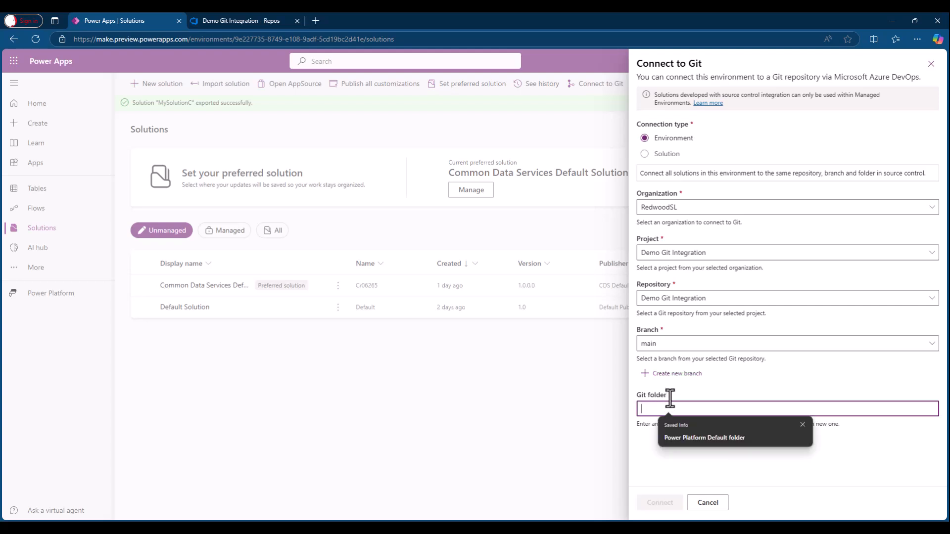
type("My")
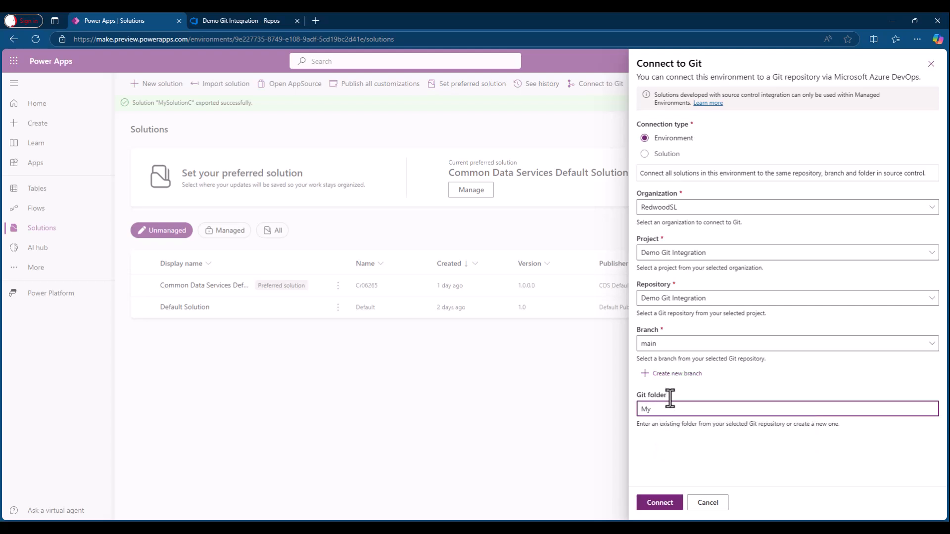
type("MainFolder")
left_click(660, 504)
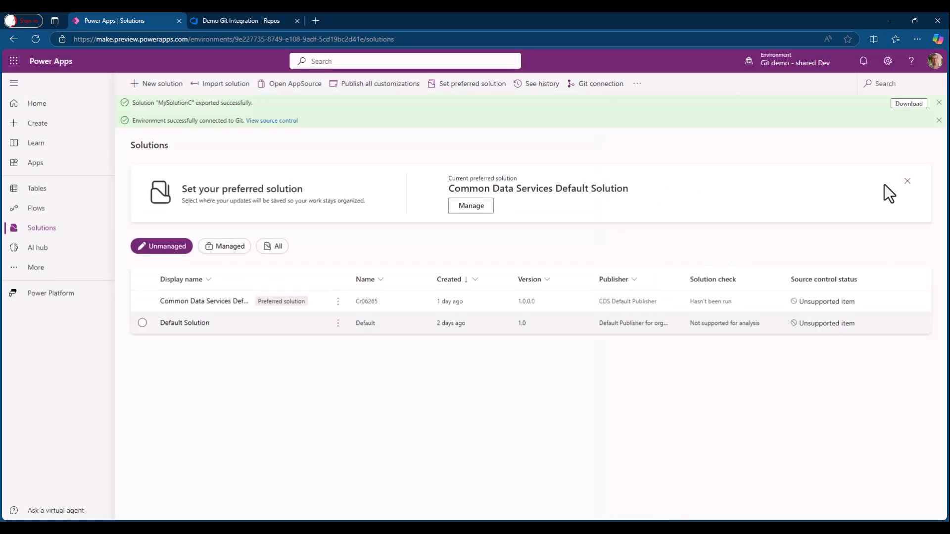
left_click(939, 120)
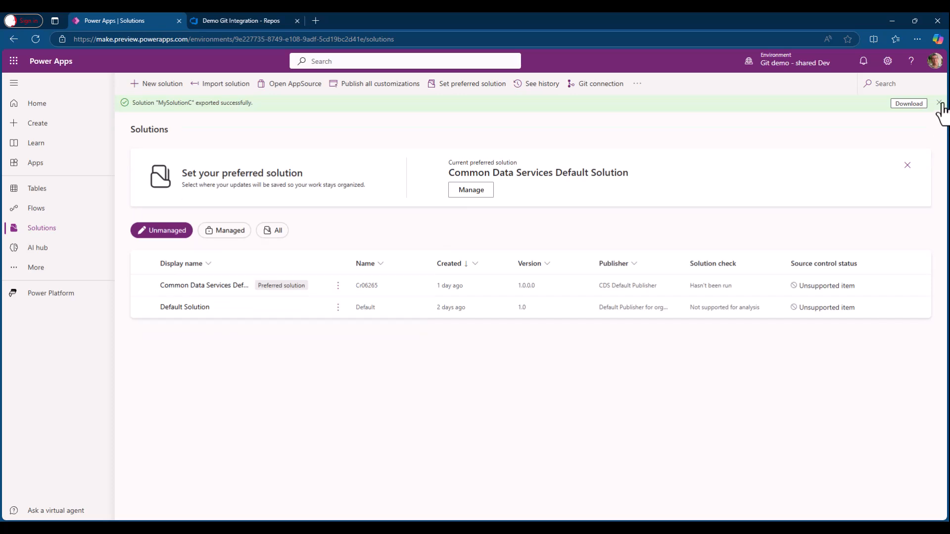
left_click(938, 103)
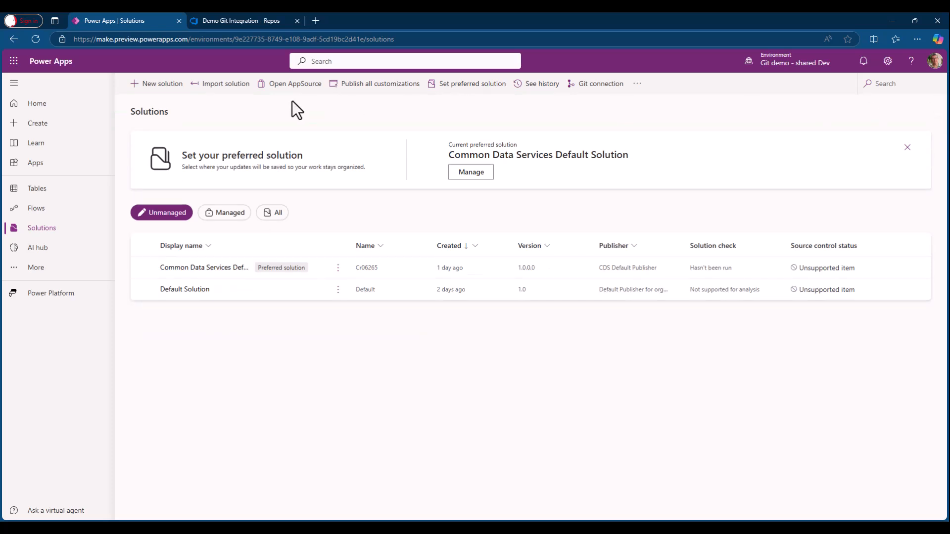
Step: Start a new solution with the display name Solution X
left_click(155, 89)
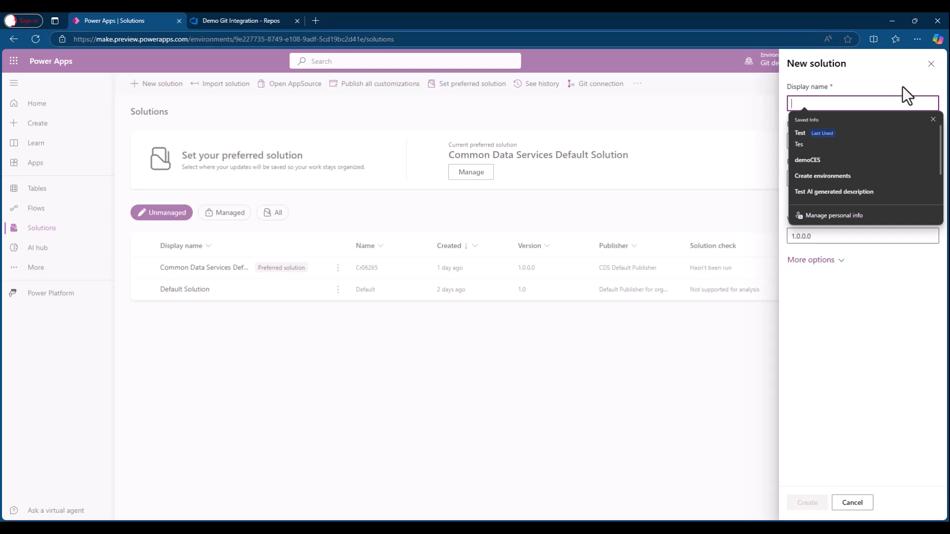
left_click(828, 103)
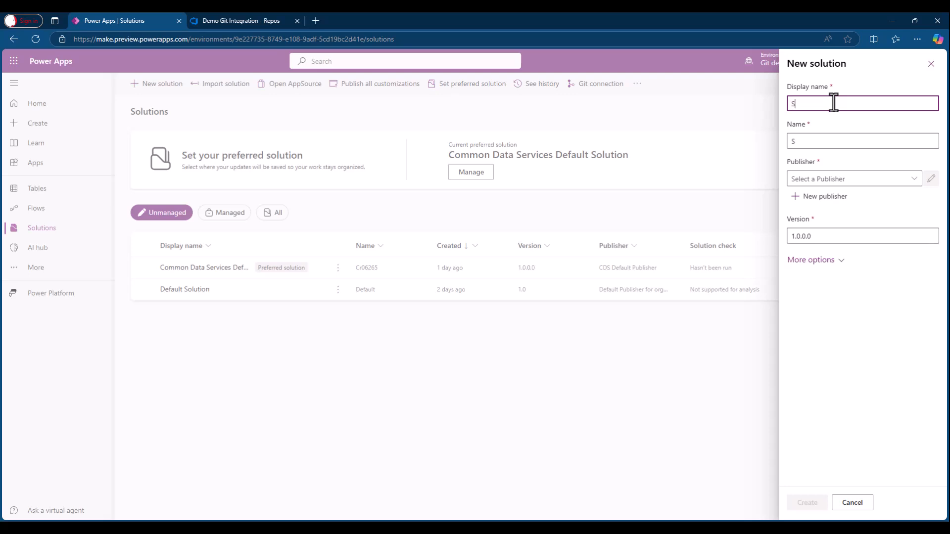
type("lution X")
Step: Create a new publisher with display name shareq, name shareql, prefix shareq and choice value prefix 10000
left_click(915, 179)
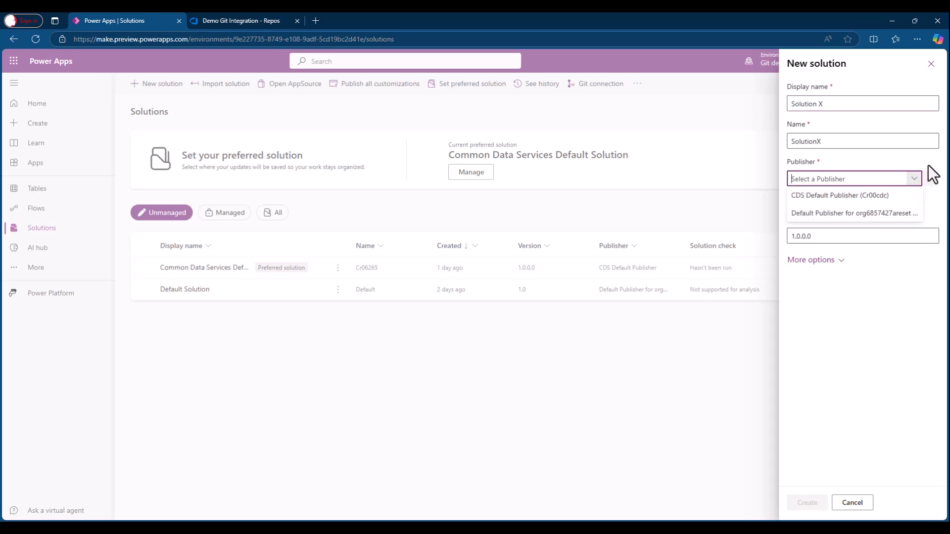
left_click(877, 179)
left_click(827, 197)
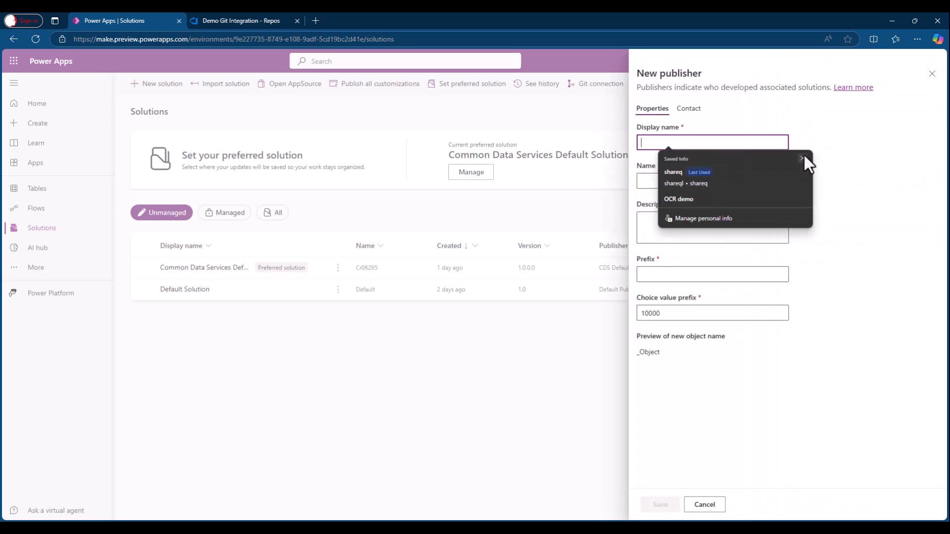
left_click(673, 174)
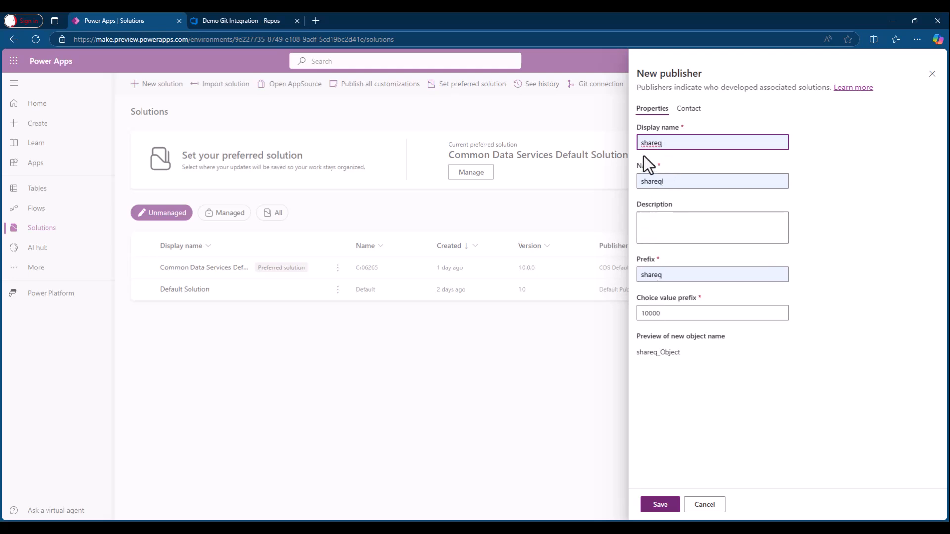
left_click(658, 505)
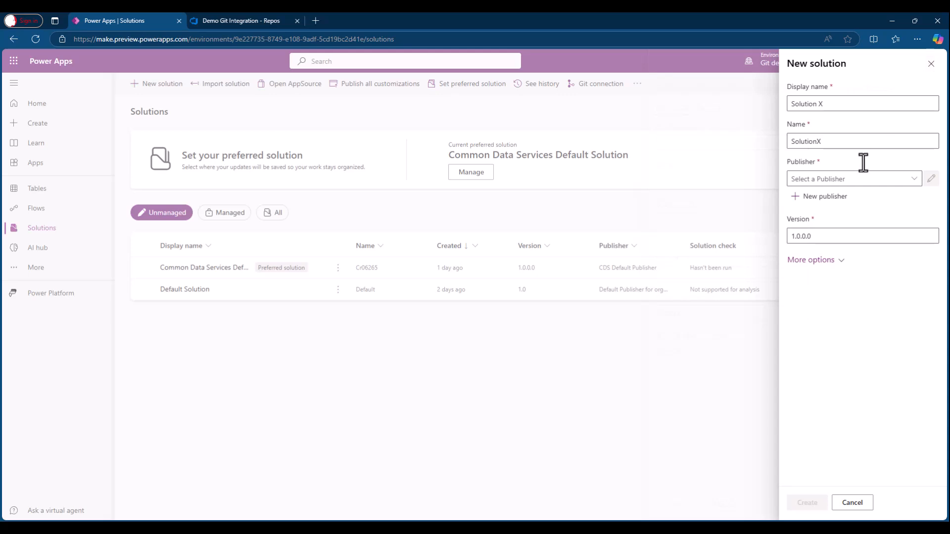
Step: Assign the shareq publisher to Solution X, create the solution, and return to the solutions list
left_click(916, 180)
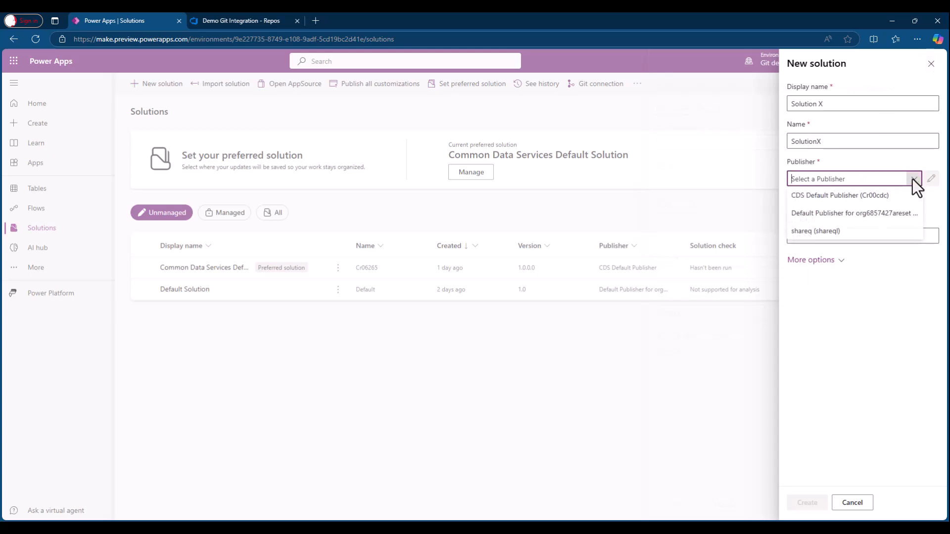
left_click(826, 232)
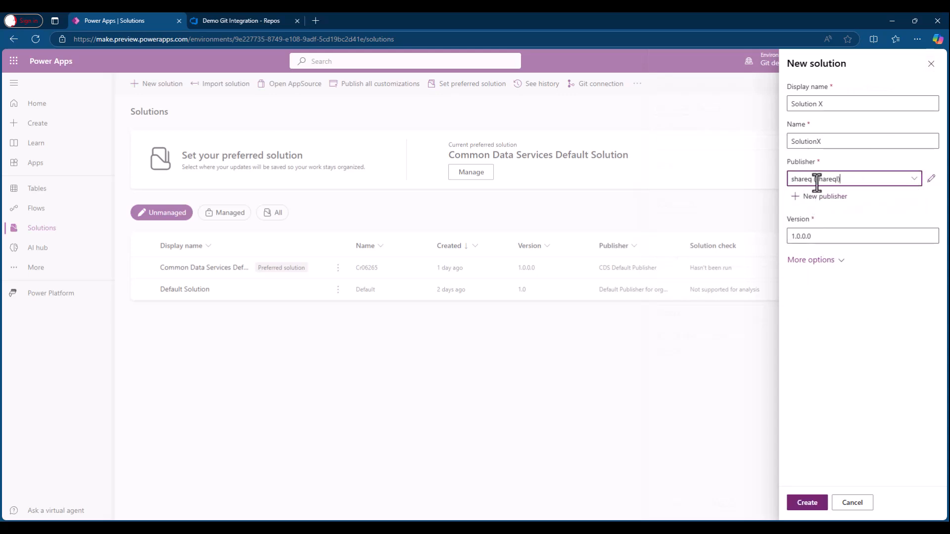
left_click(807, 503)
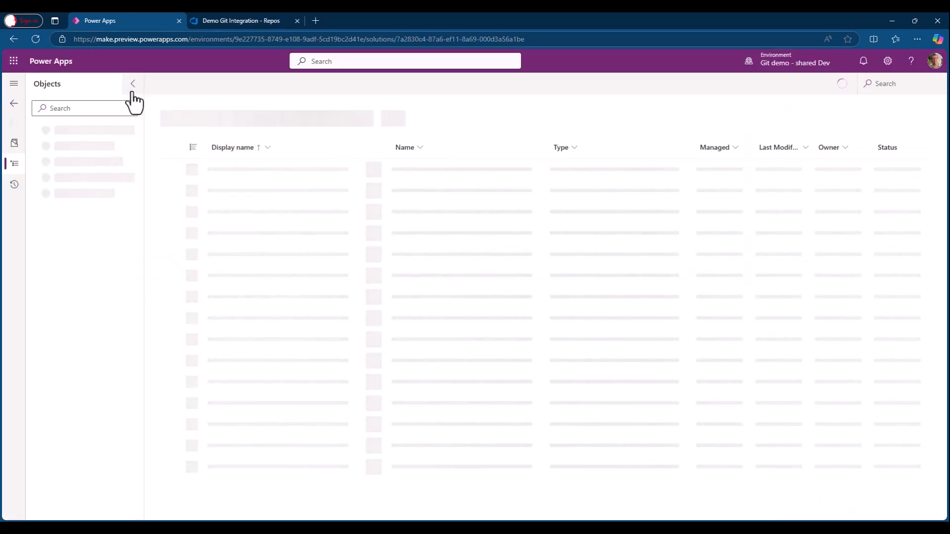
left_click(15, 106)
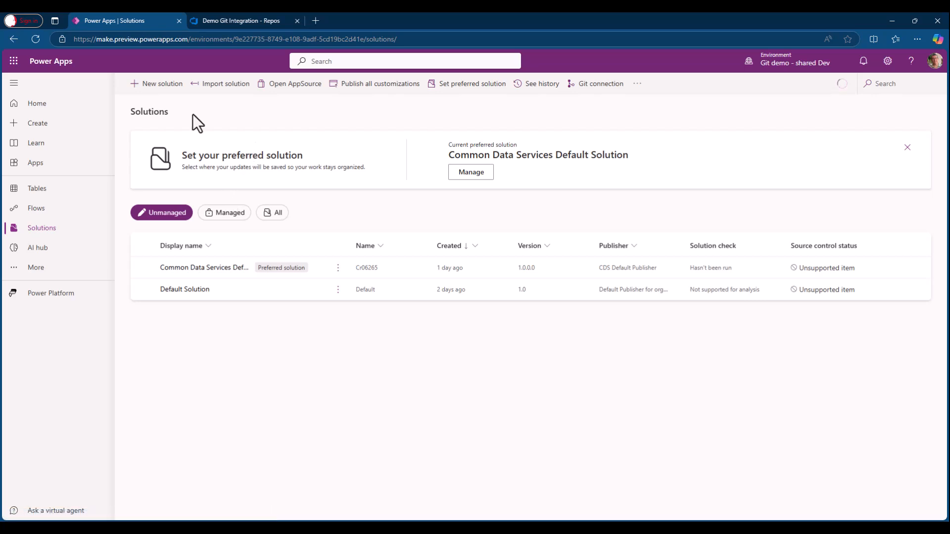
Step: Create another solution named Solution Y with the shareq publisher and go back to the solutions list
left_click(176, 98)
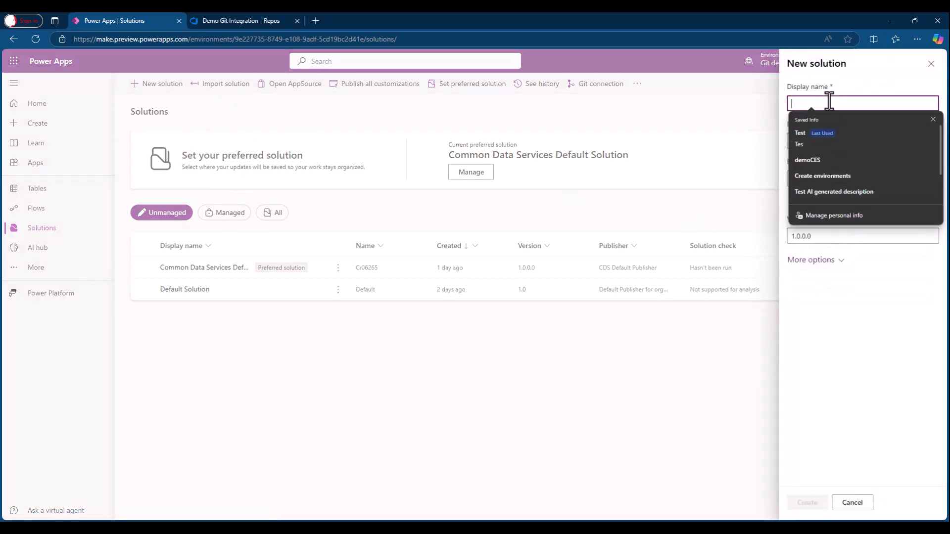
type("Solution Y")
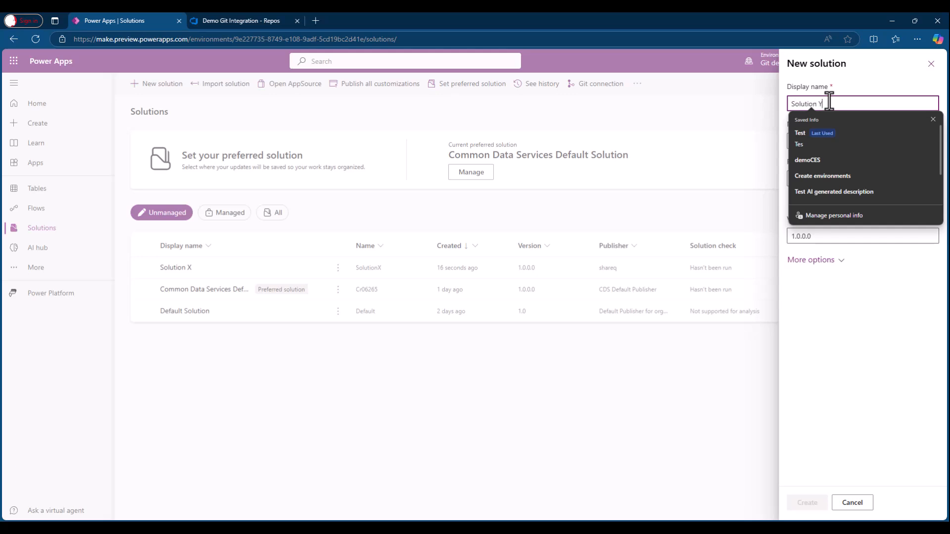
left_click(865, 69)
left_click(909, 178)
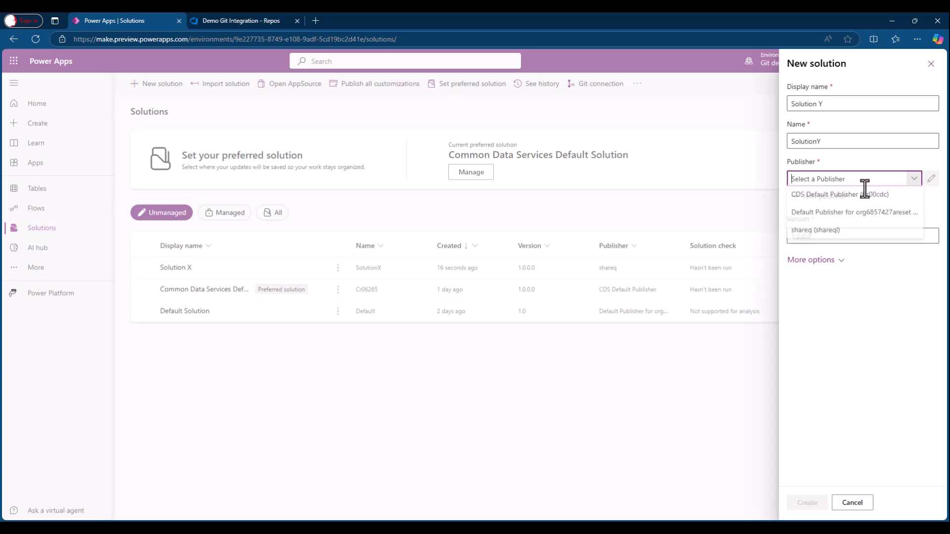
left_click(807, 235)
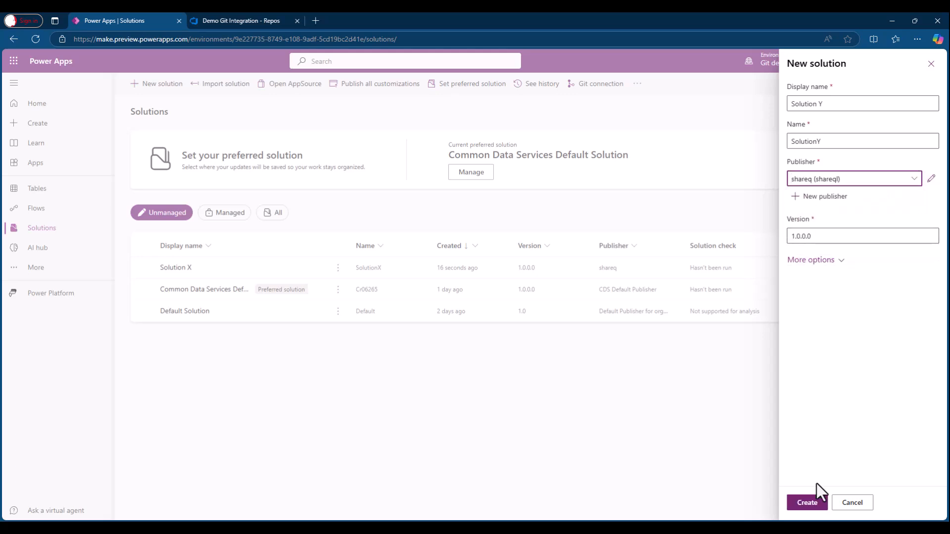
left_click(805, 502)
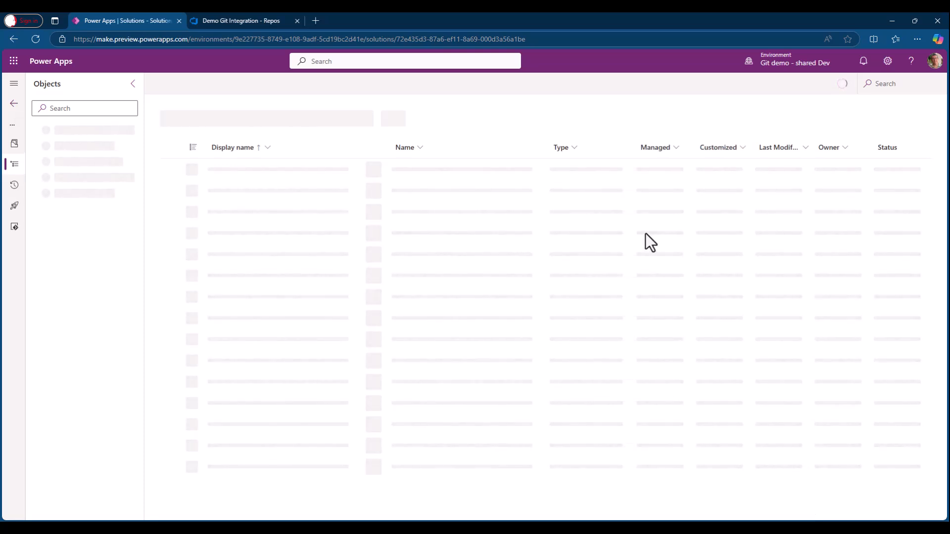
left_click(14, 103)
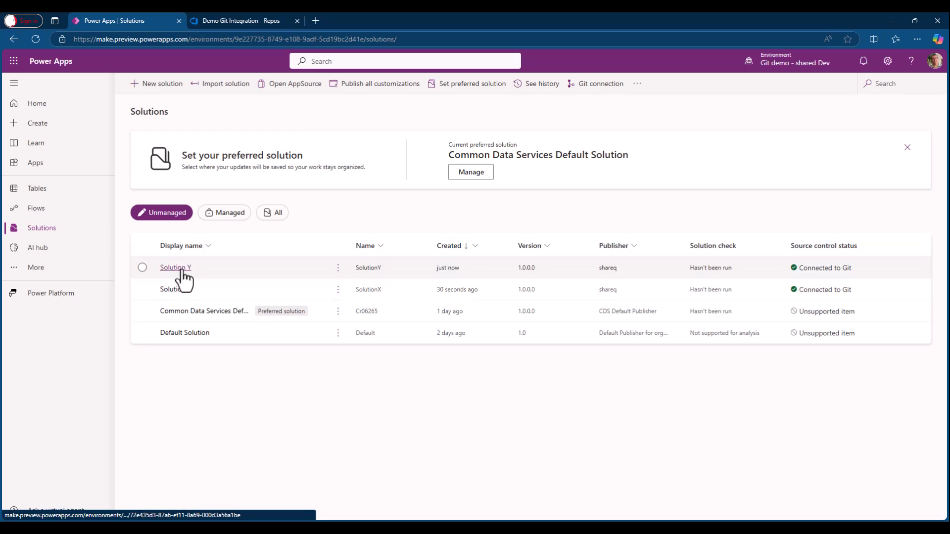
Step: In Solution X, create an instant cloud flow named Hello world flow that is triggered manually
left_click(182, 296)
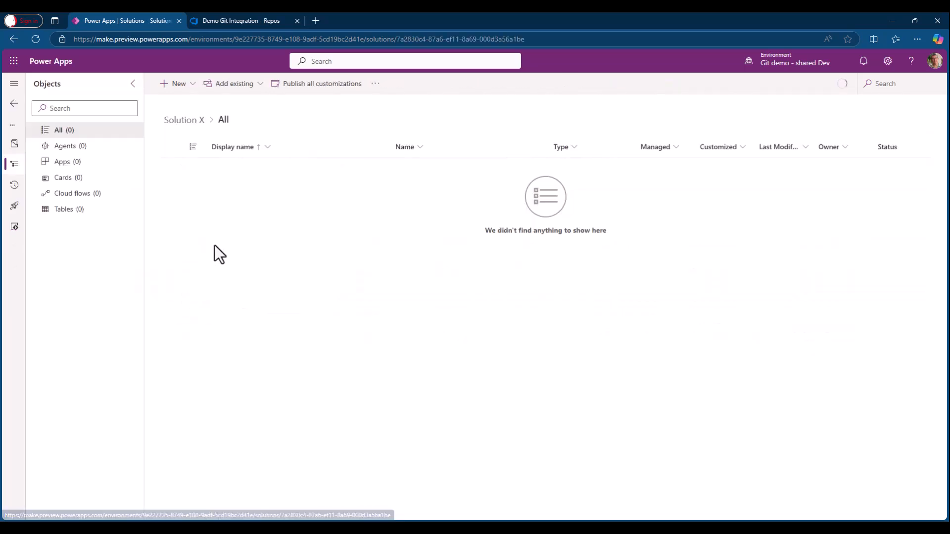
left_click(190, 86)
mouse_move(205, 140)
mouse_move(327, 140)
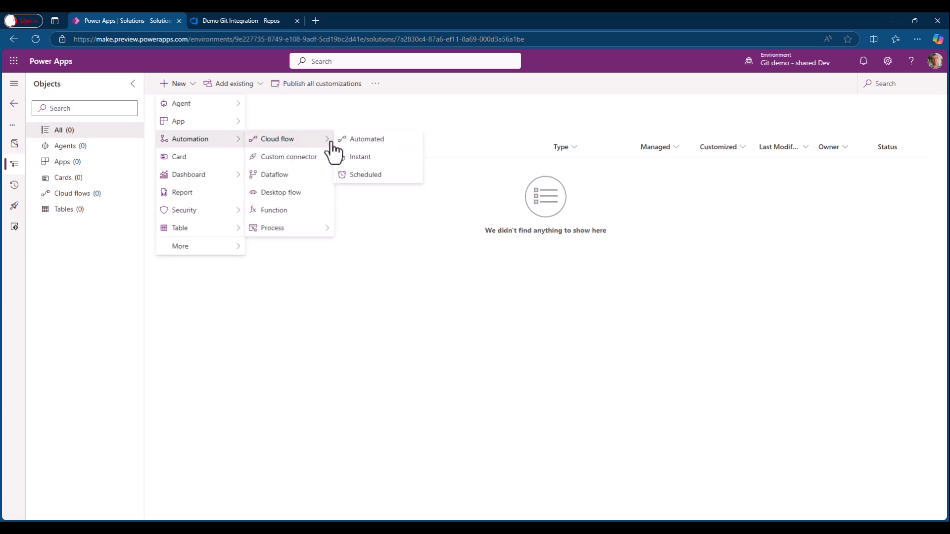
left_click(360, 159)
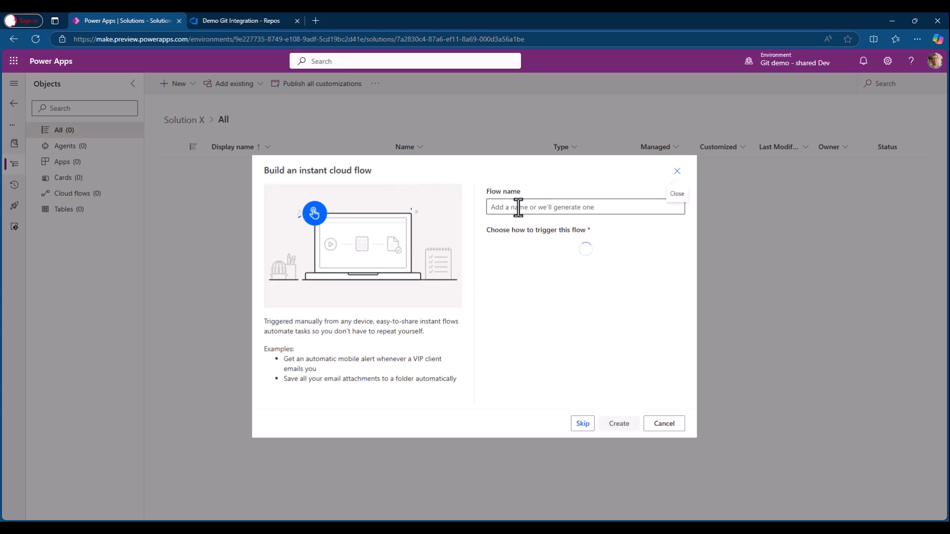
left_click(518, 206)
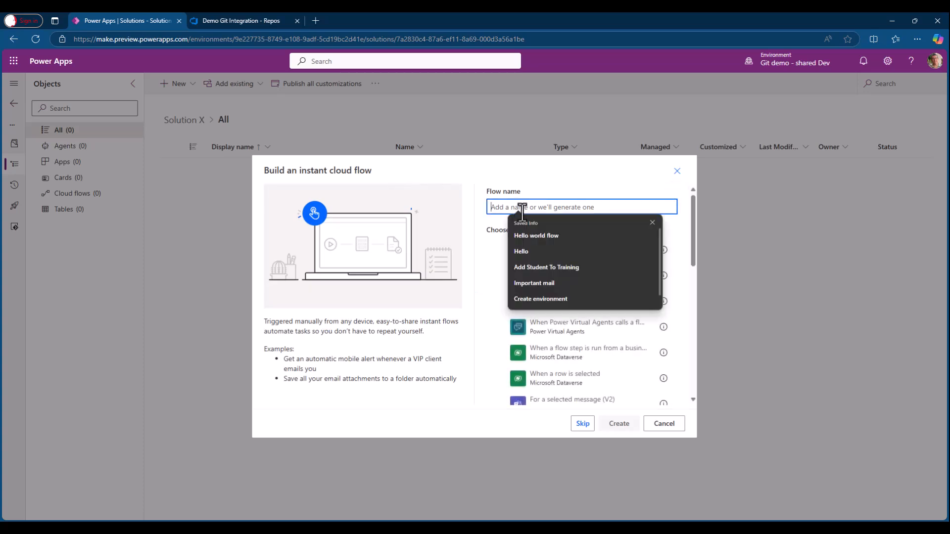
left_click(530, 238)
left_click(497, 250)
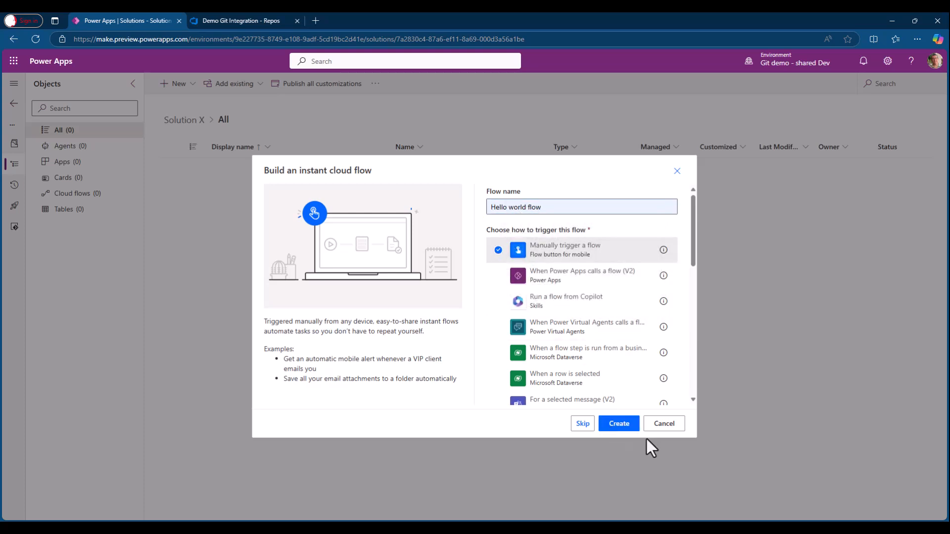
left_click(616, 425)
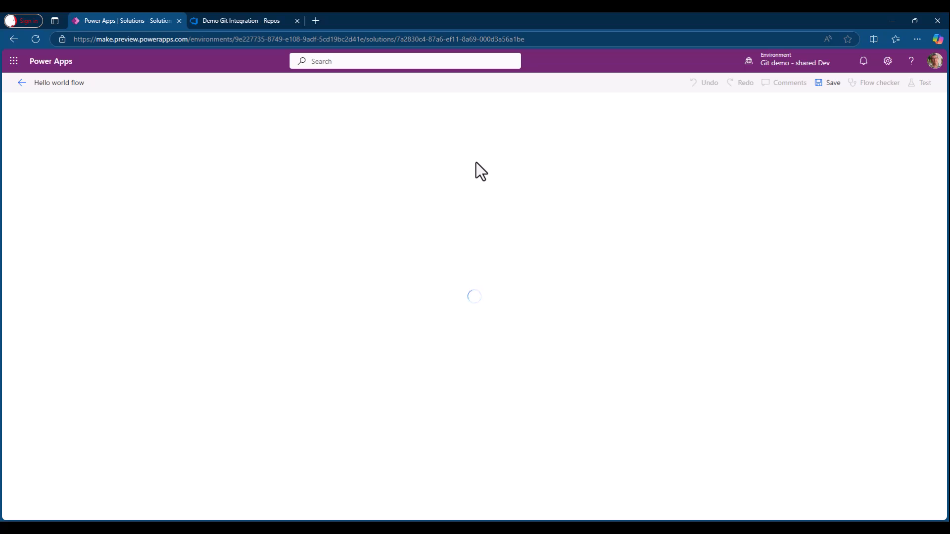
Step: Add a Compose action with the input Hello to the flow, save it, and return to Solution X
left_click(436, 154)
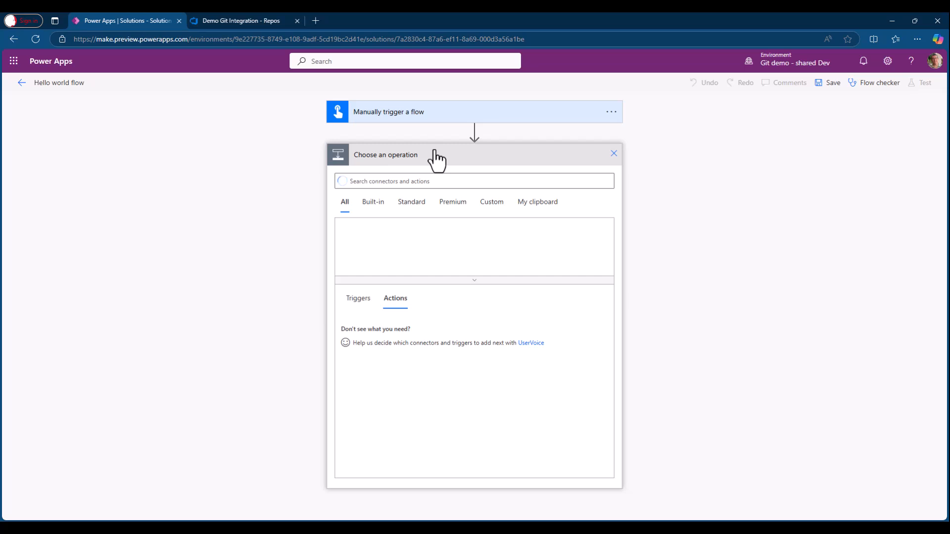
type("c")
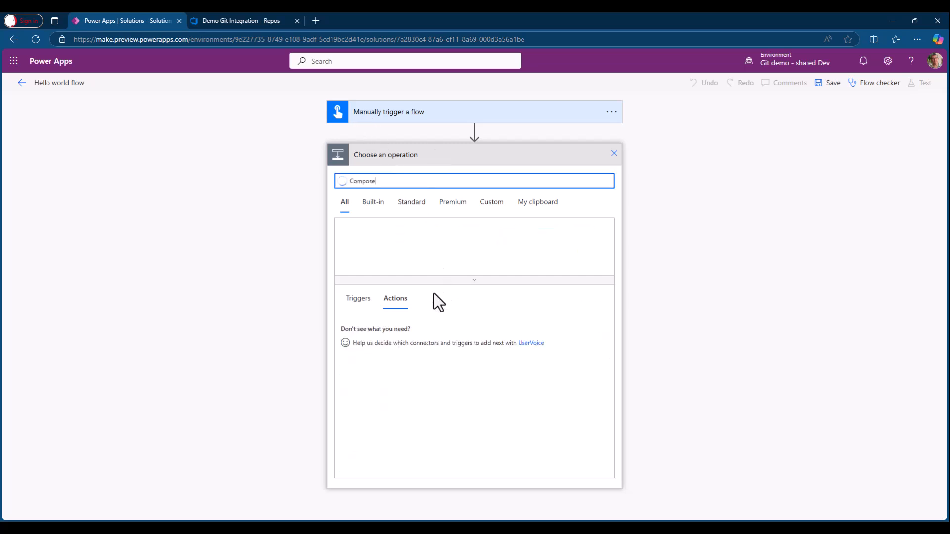
left_click(420, 182)
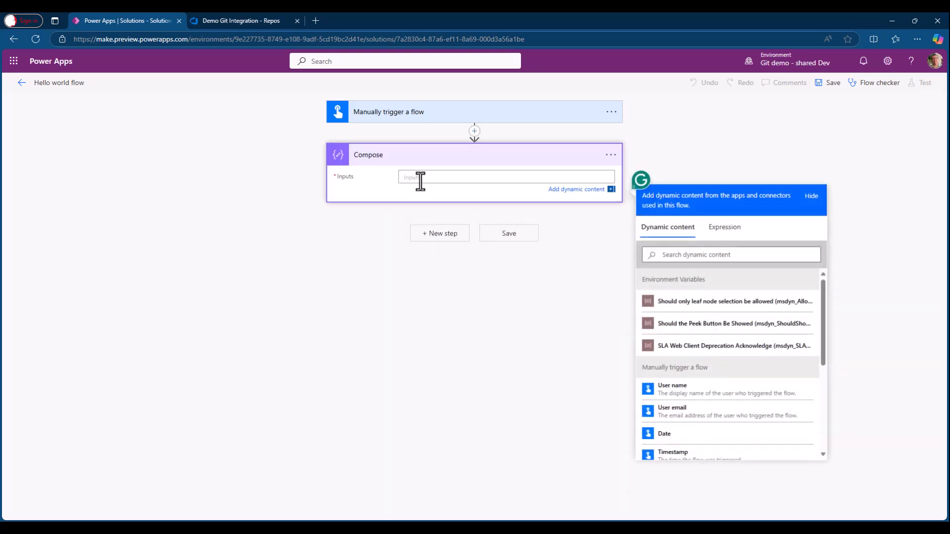
type("Hello")
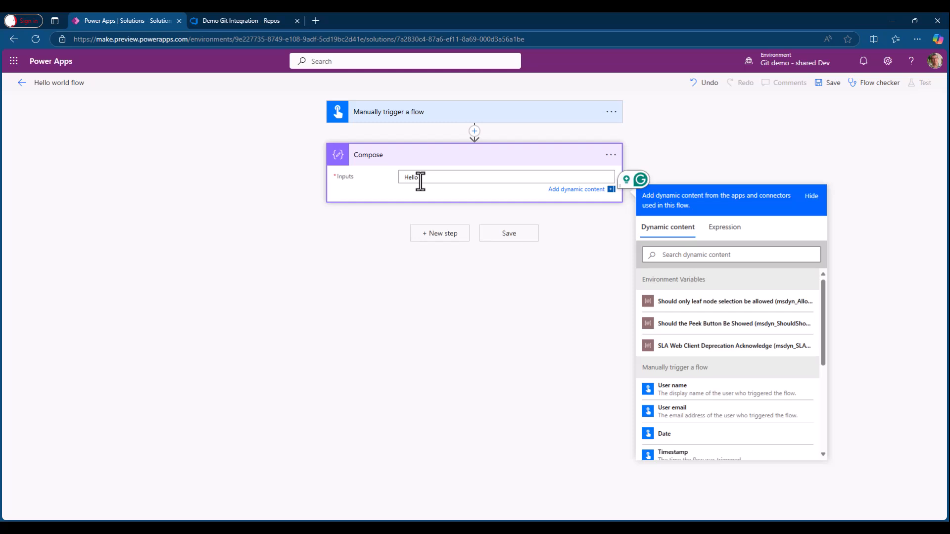
left_click(819, 88)
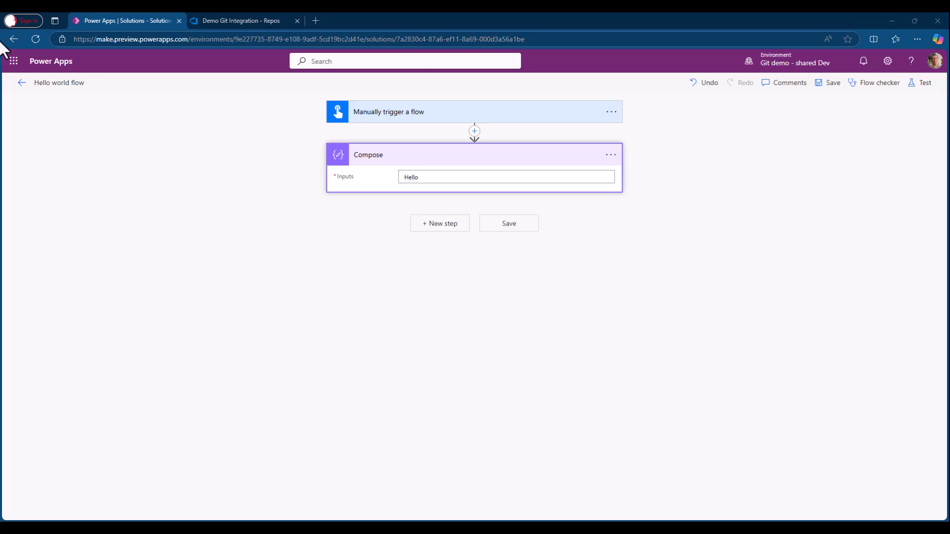
left_click(22, 83)
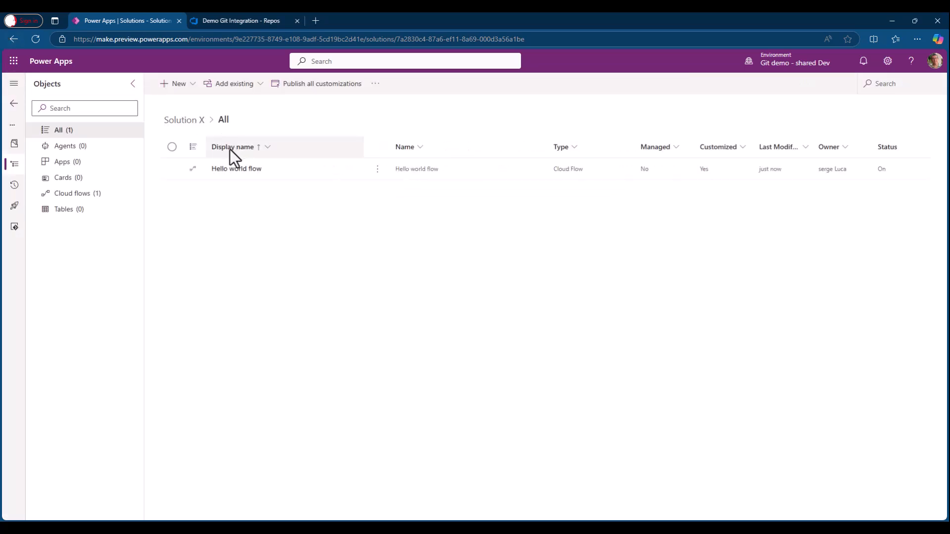
Step: Switch to the Azure DevOps repository, refresh its files, and inspect the contents and history of MyMainFolder
left_click(233, 20)
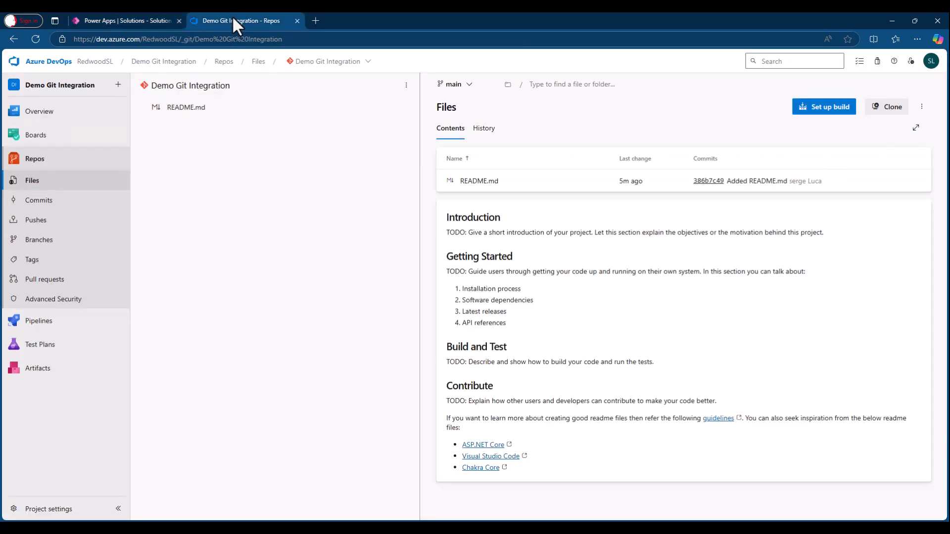
left_click(36, 170)
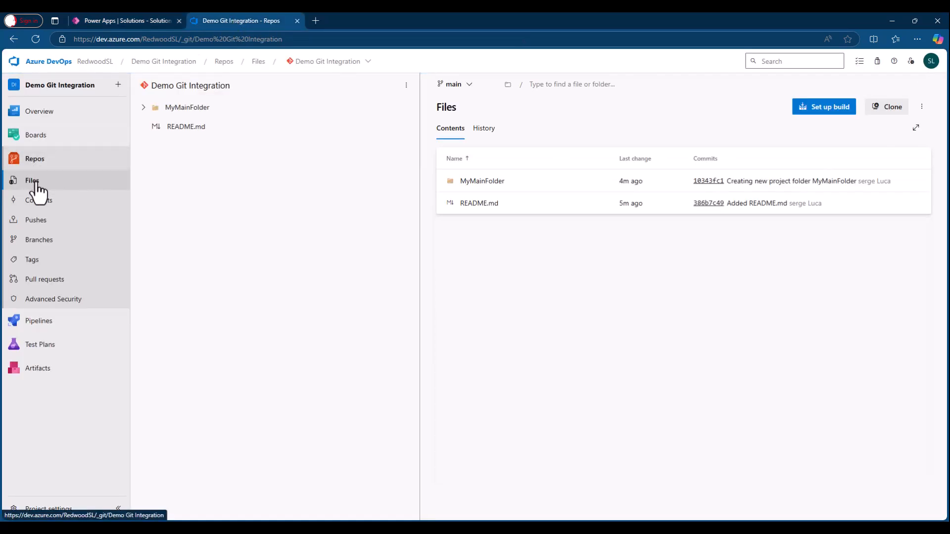
left_click(474, 181)
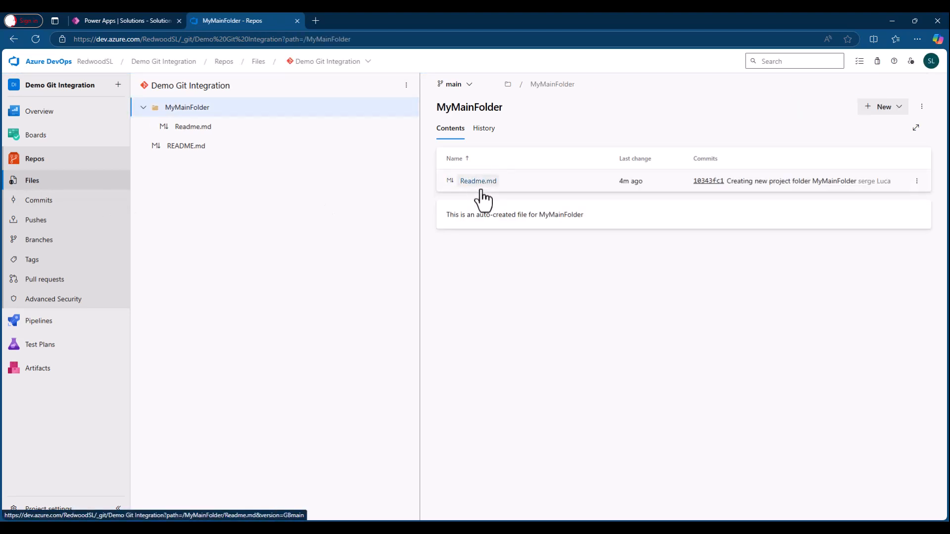
left_click(484, 130)
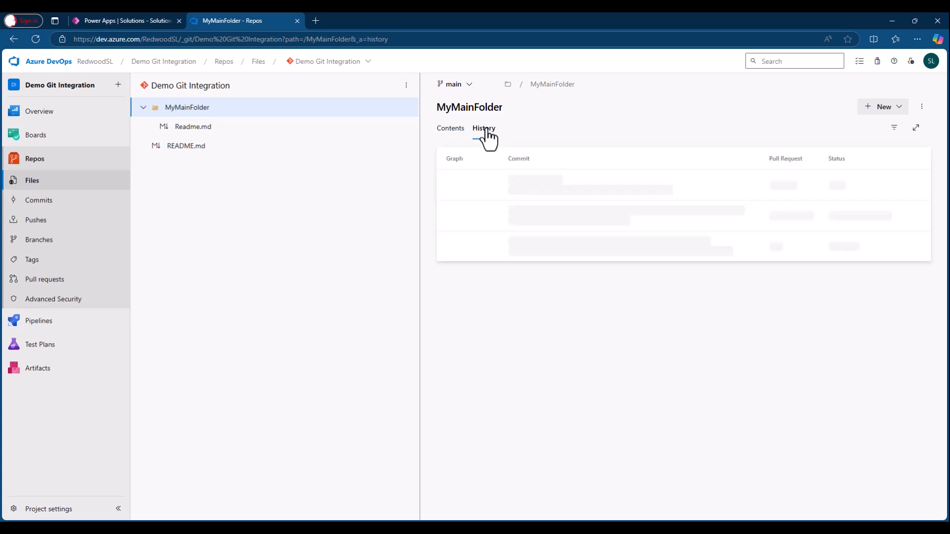
left_click(449, 130)
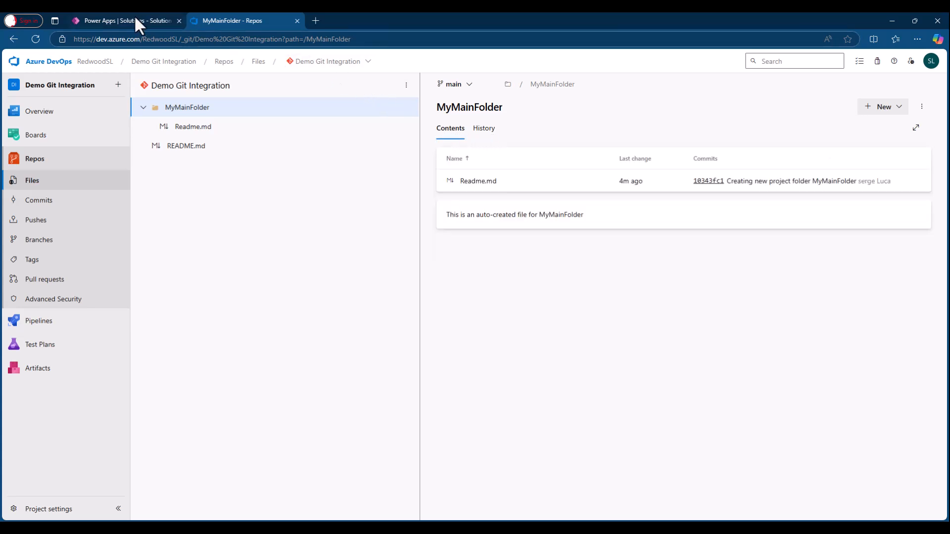
Step: Switch back to Power Apps and commit Solution X's source control changes to the main branch with the comment First commit
left_click(117, 23)
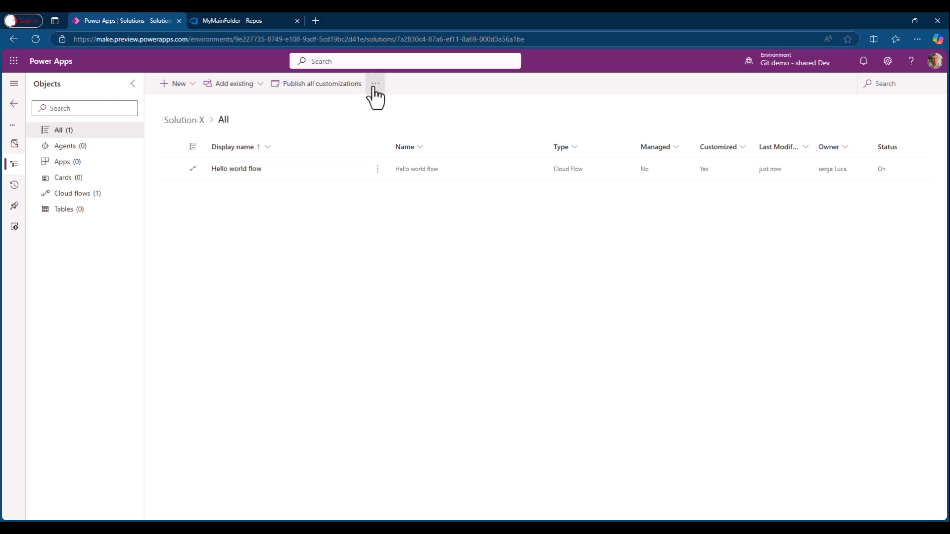
left_click(15, 228)
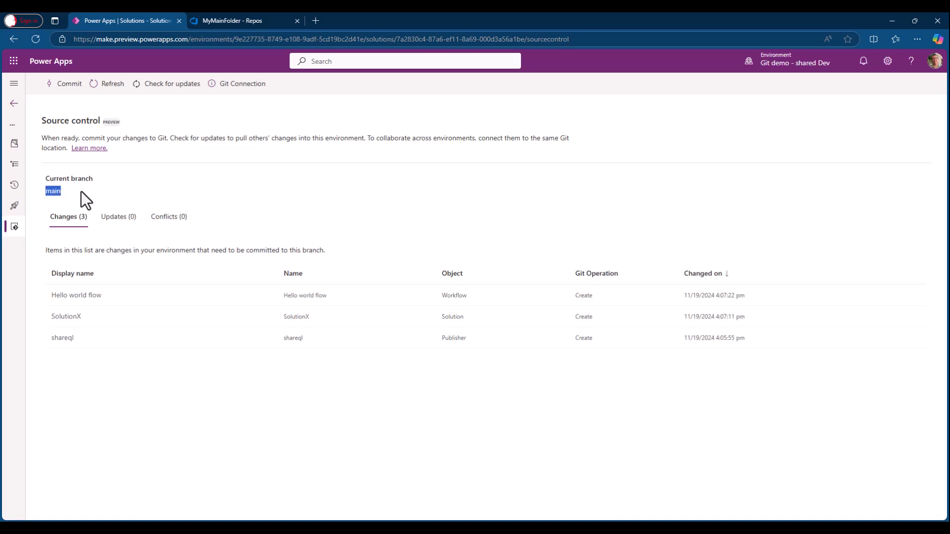
left_click(194, 177)
left_click(70, 85)
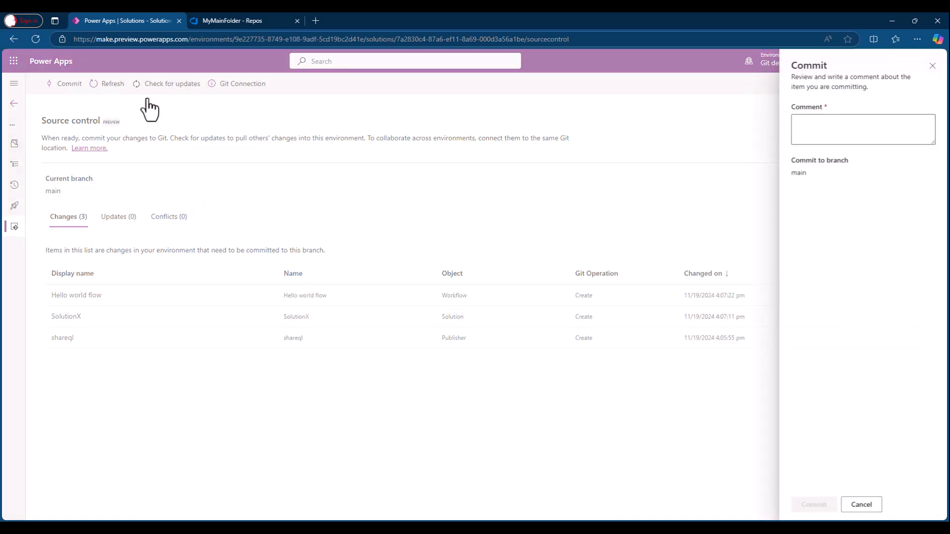
left_click(853, 131)
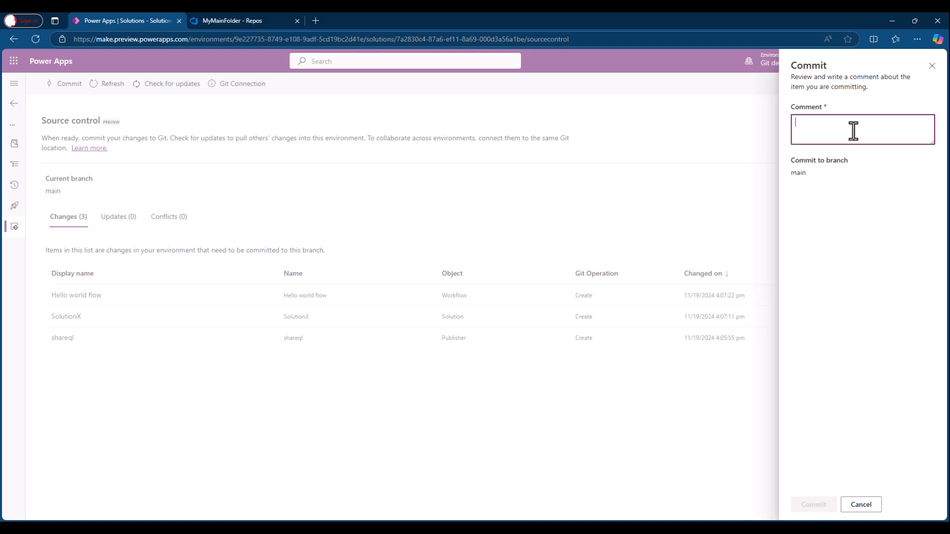
type("First commit")
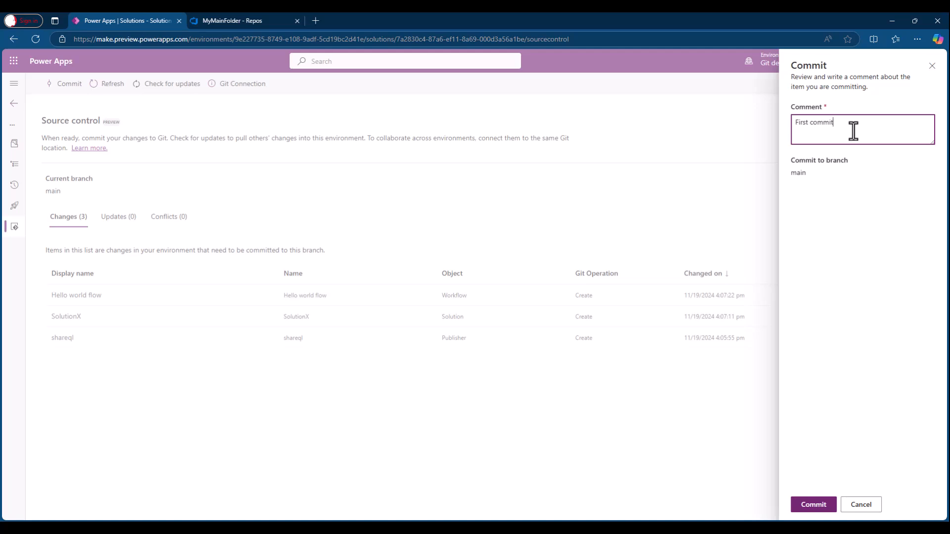
left_click(812, 505)
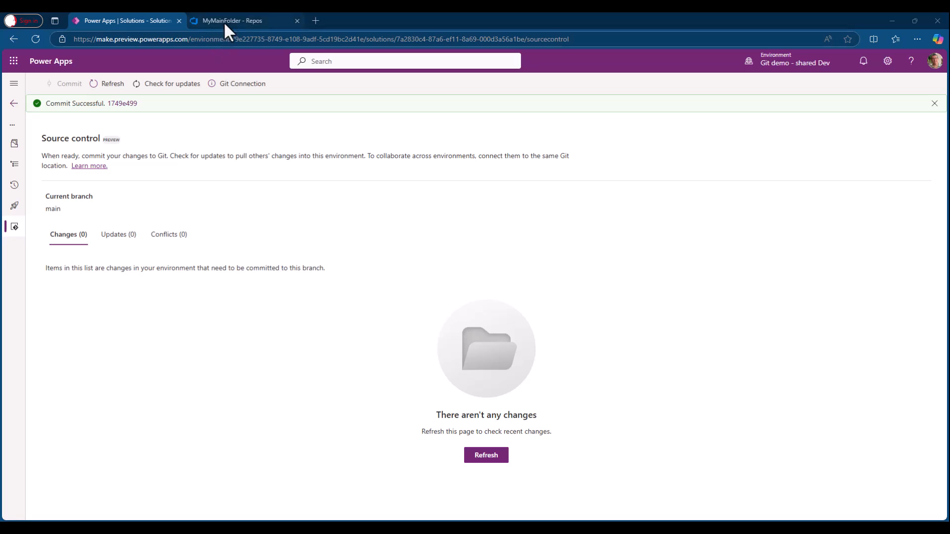
Step: Switch to the Azure DevOps repository, refresh its files, and examine solution.yml in the SolutionX folder under MyMainFolder/solutions
left_click(223, 22)
left_click(199, 37)
key("Return")
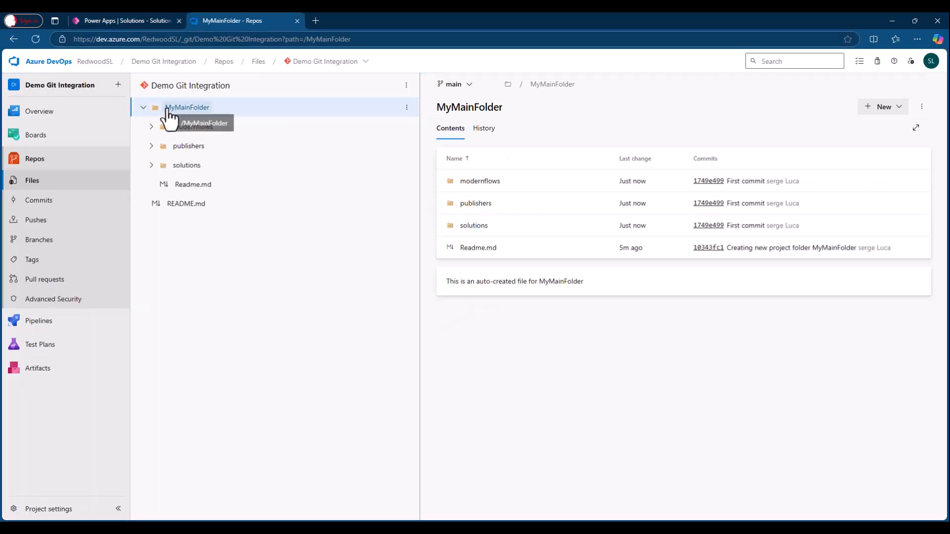
left_click(152, 166)
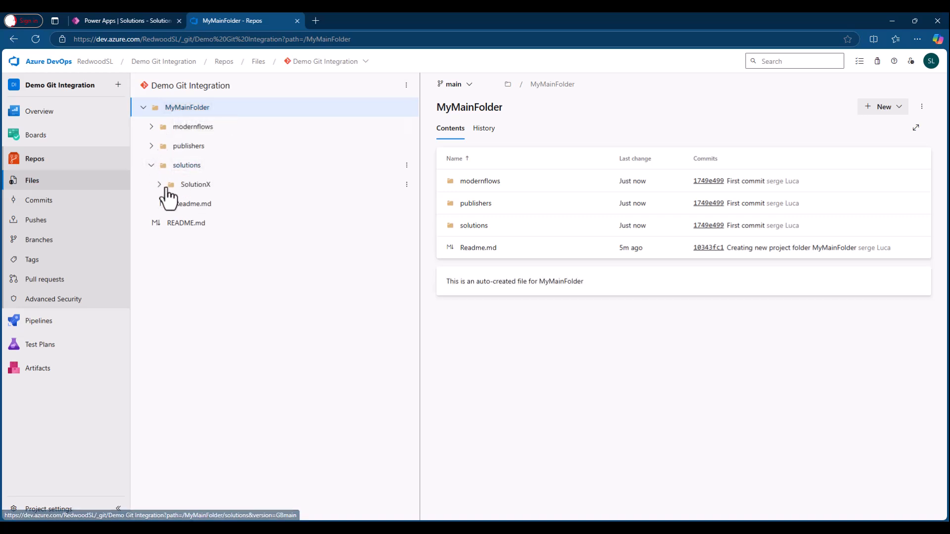
left_click(160, 185)
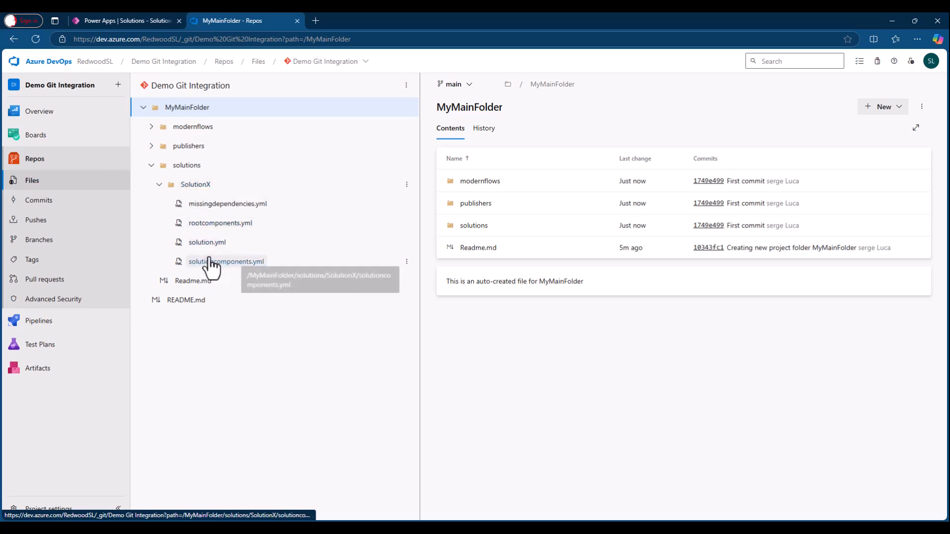
left_click(208, 242)
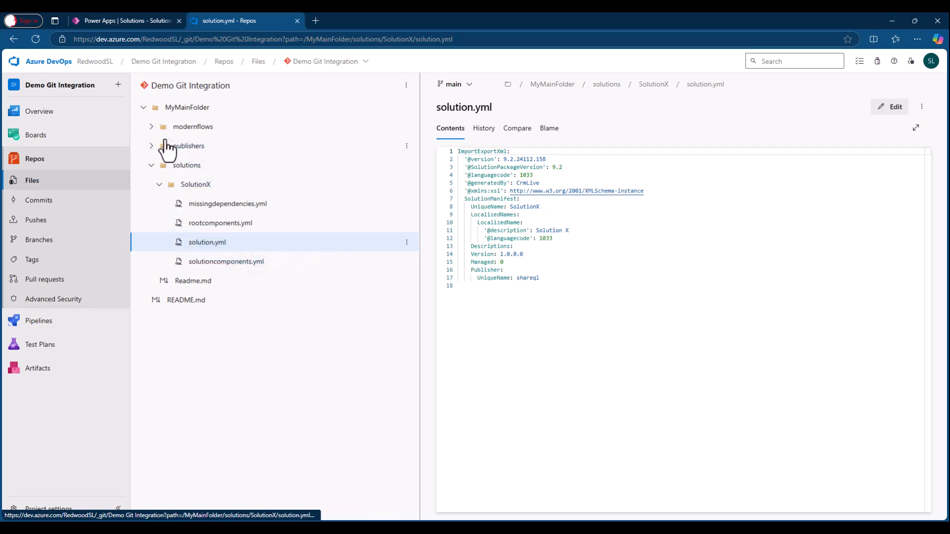
Step: Examine the committed flow's JSON definition and workflow.yml in the modernflows folder, along with their containing folder
left_click(151, 127)
left_click(159, 146)
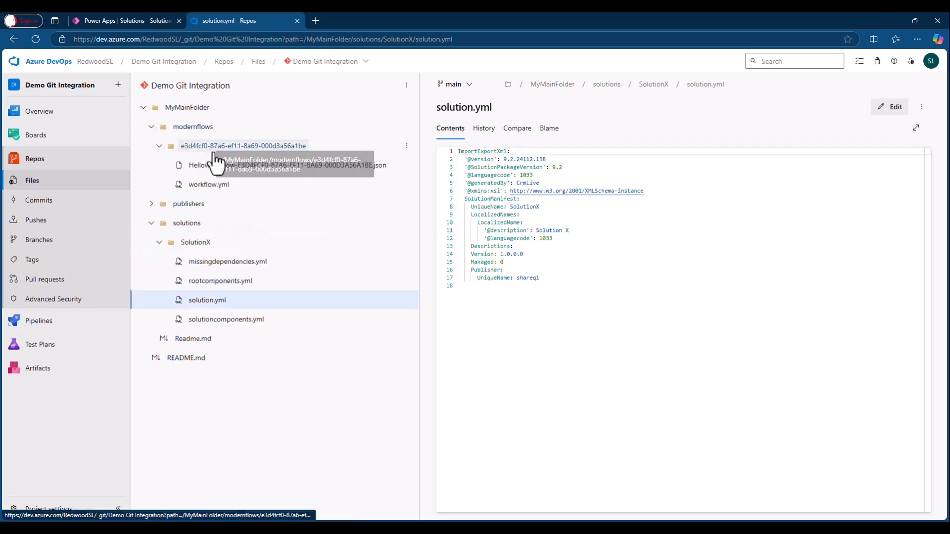
left_click(214, 165)
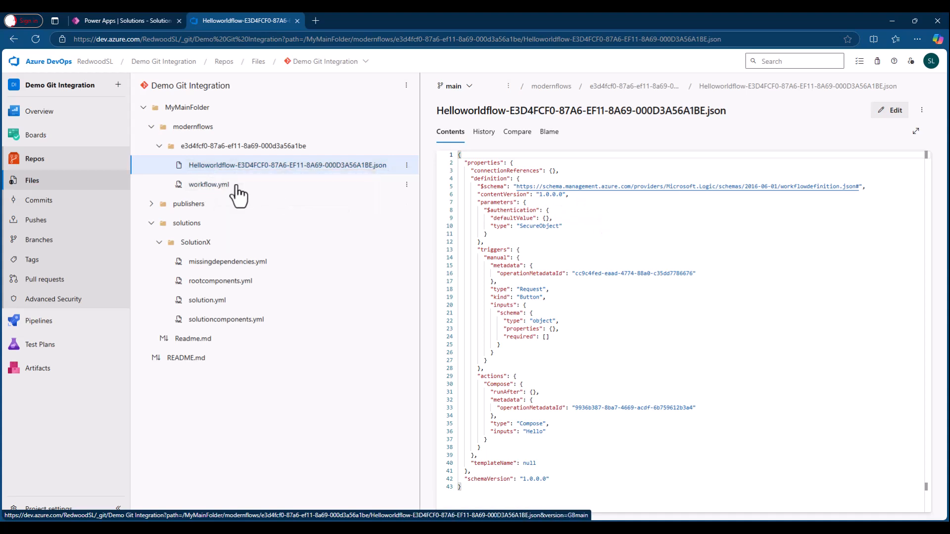
left_click(200, 186)
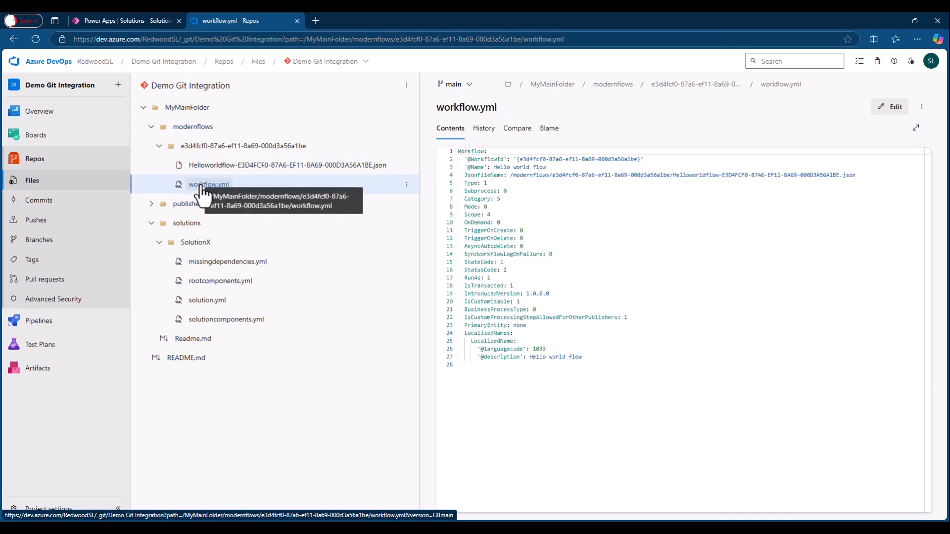
left_click(184, 148)
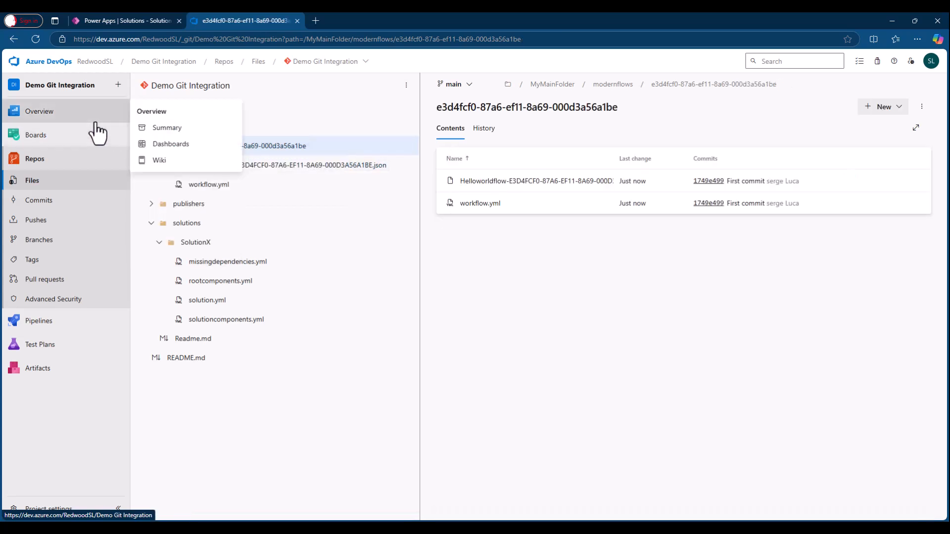
Step: Switch back to Power Apps and commit Solution Y's source control changes to the main branch with the comment My first solution Y commit
left_click(115, 18)
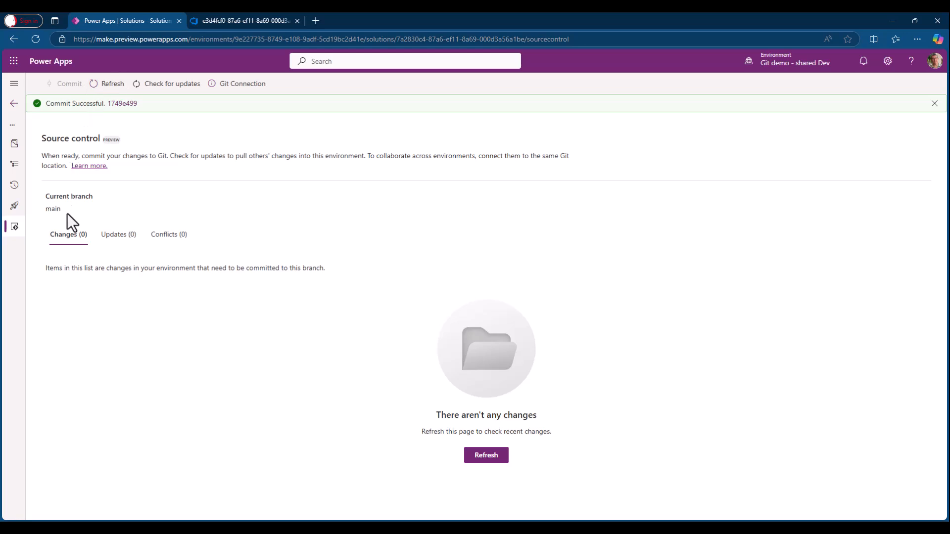
left_click(14, 103)
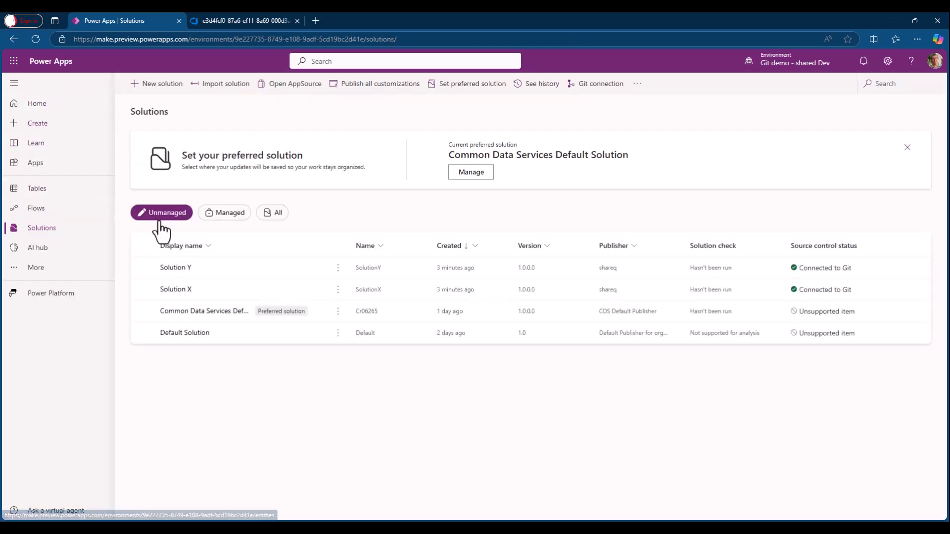
left_click(174, 268)
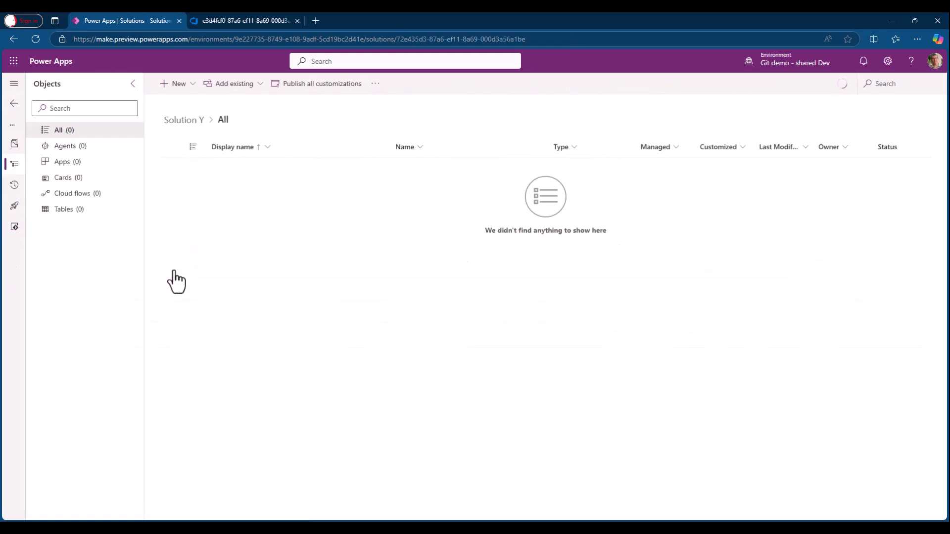
left_click(15, 226)
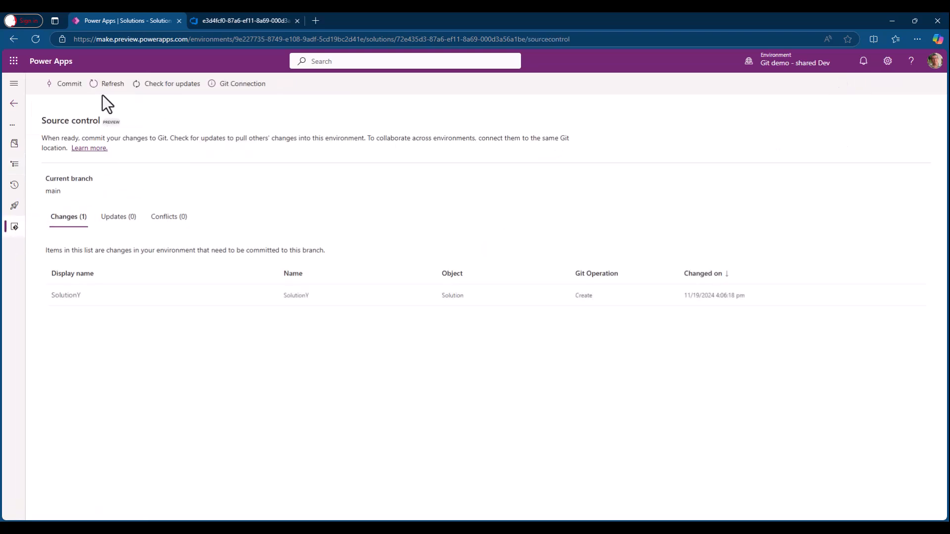
left_click(72, 89)
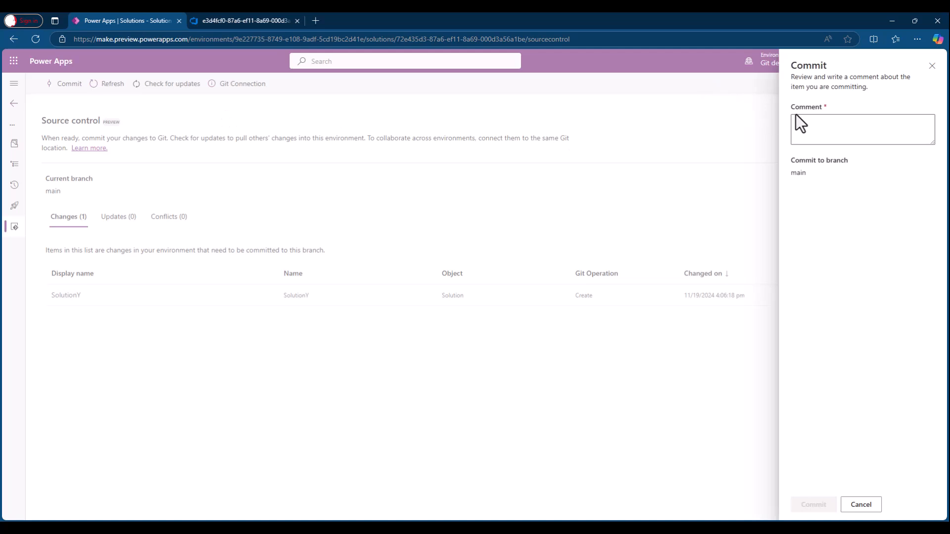
left_click(825, 125)
type("My frst solution Y commit")
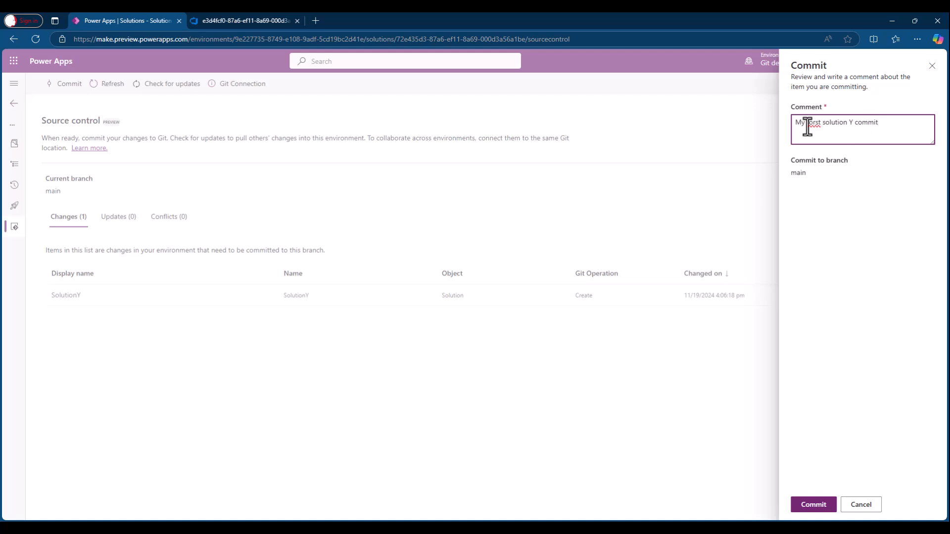
left_click(808, 122)
key("Delete")
type("i")
left_click(819, 505)
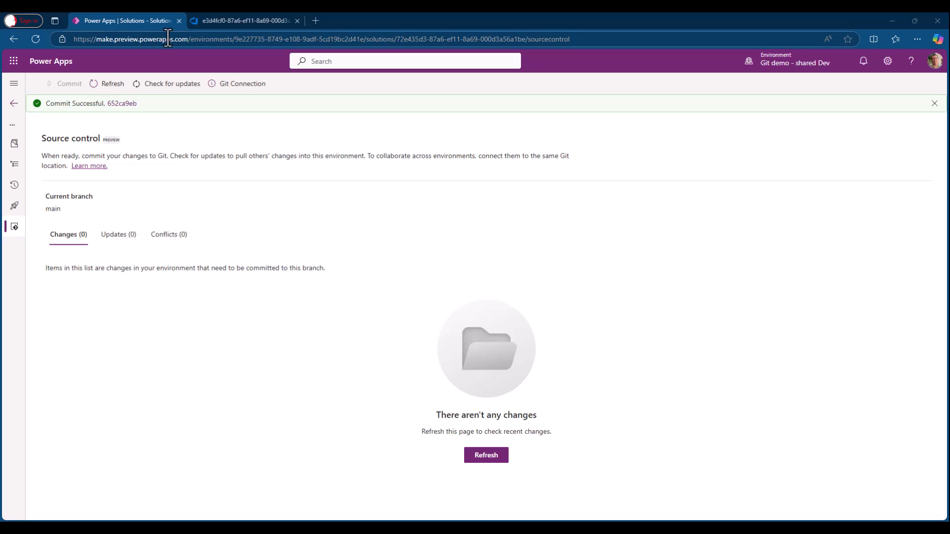
Step: Switch to the Azure DevOps repository, refresh it, and examine the latest commits in MyMainFolder and the contents of its solutions folder
left_click(221, 19)
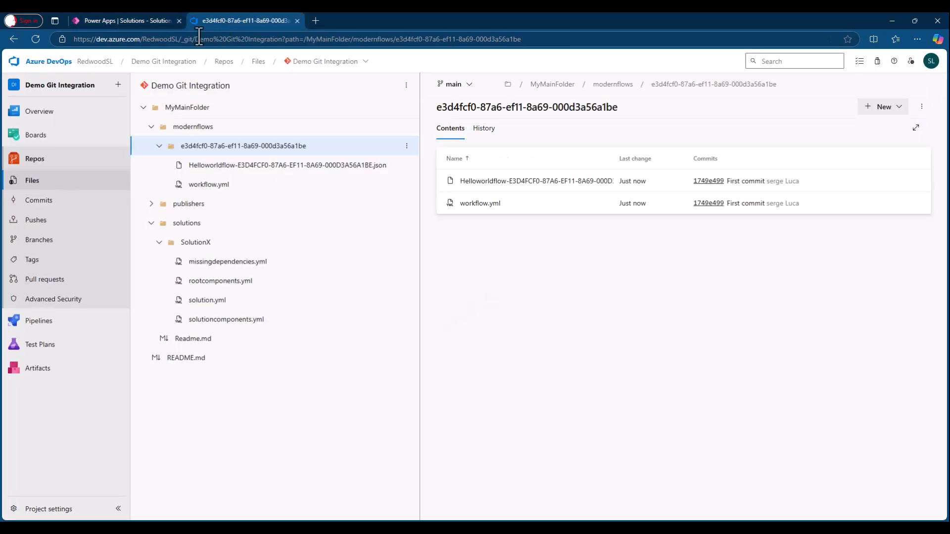
left_click(165, 40)
key("Return")
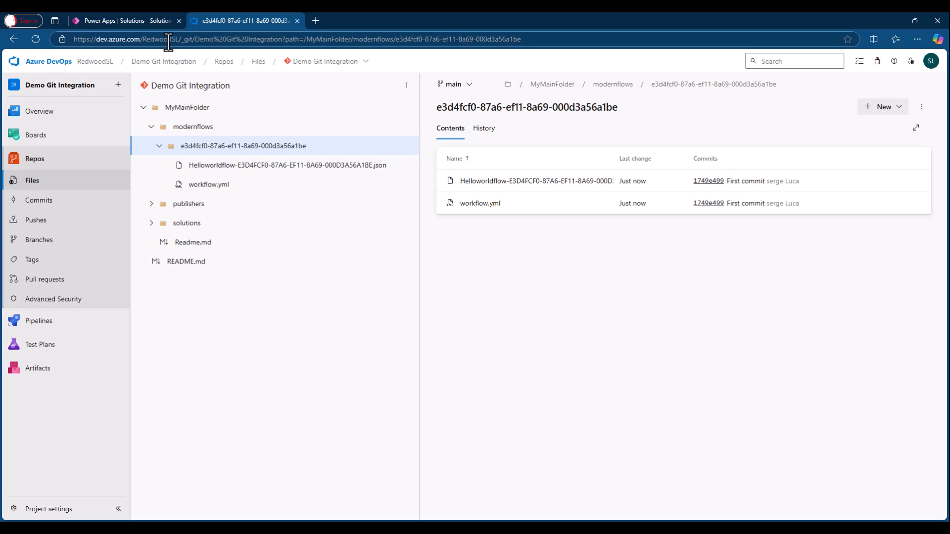
left_click(153, 40)
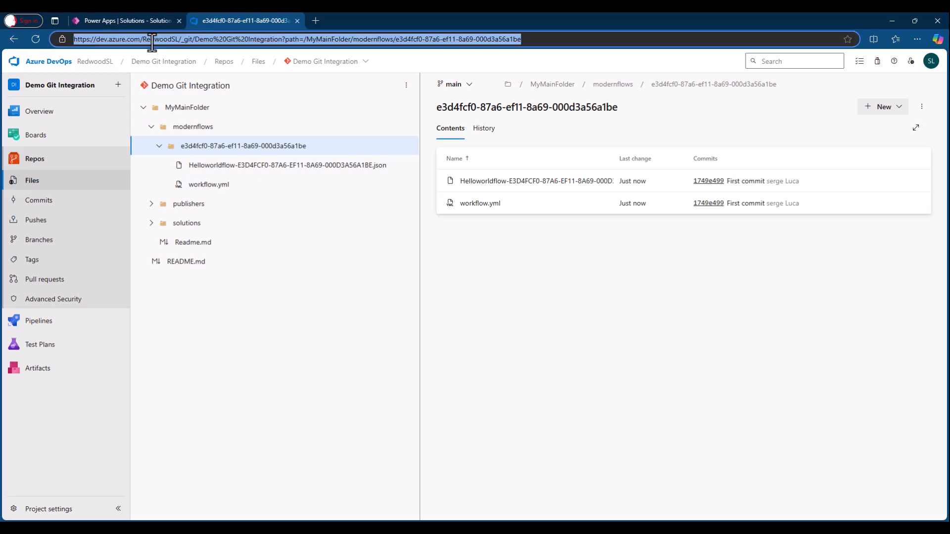
key("Return")
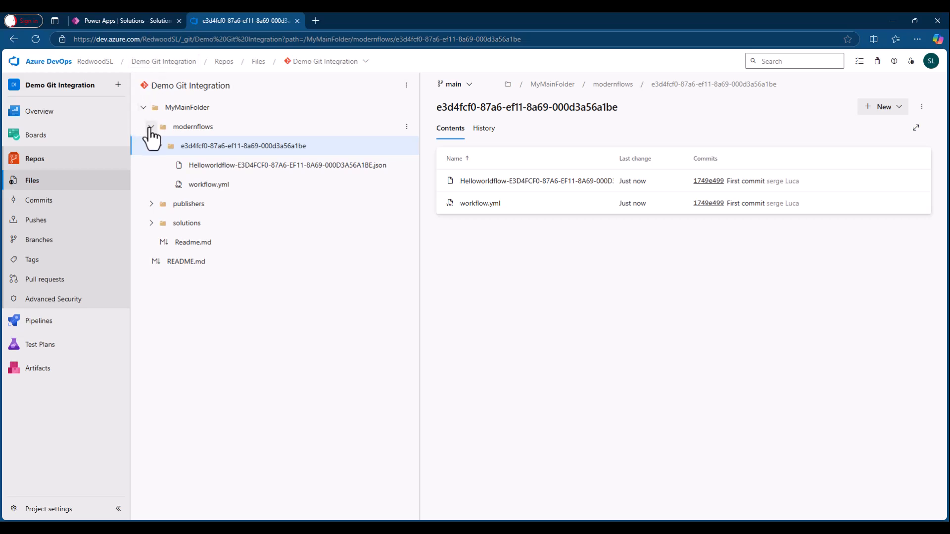
left_click(188, 110)
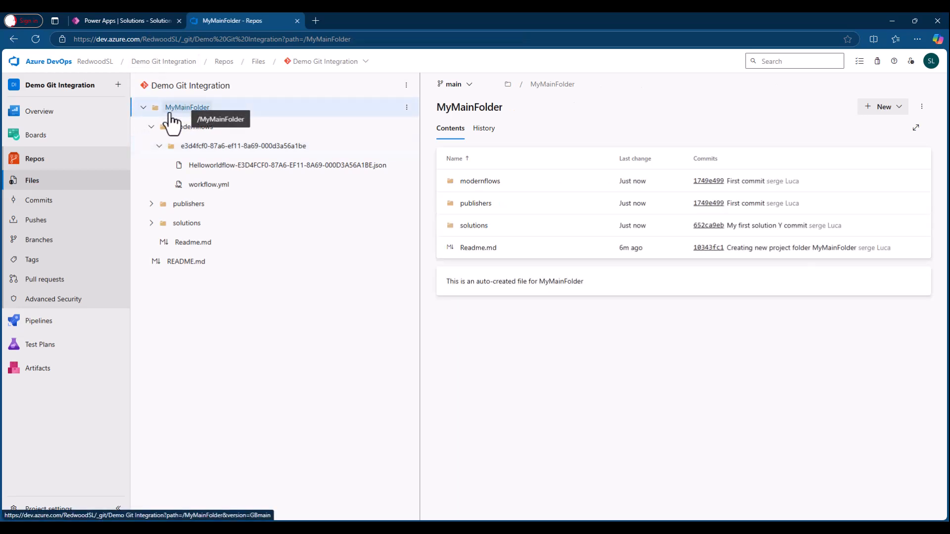
left_click(149, 127)
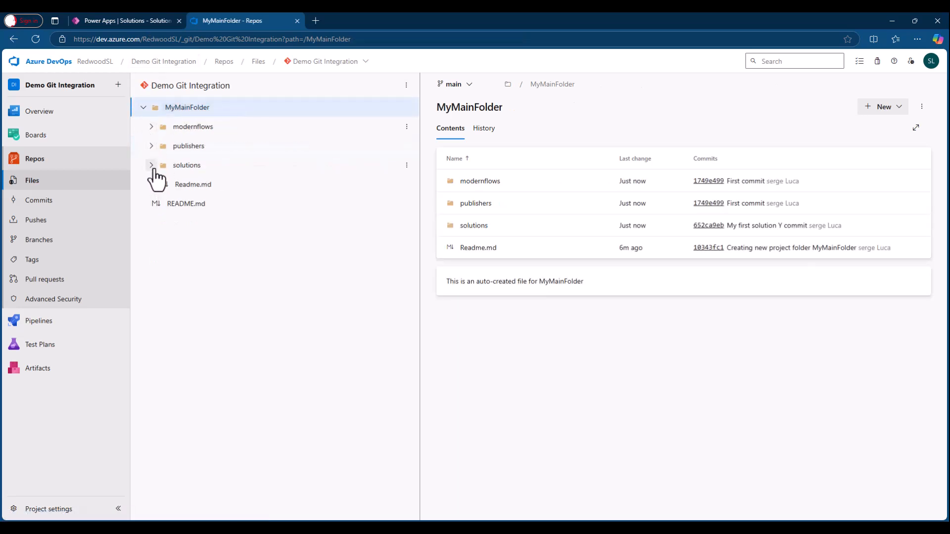
left_click(152, 166)
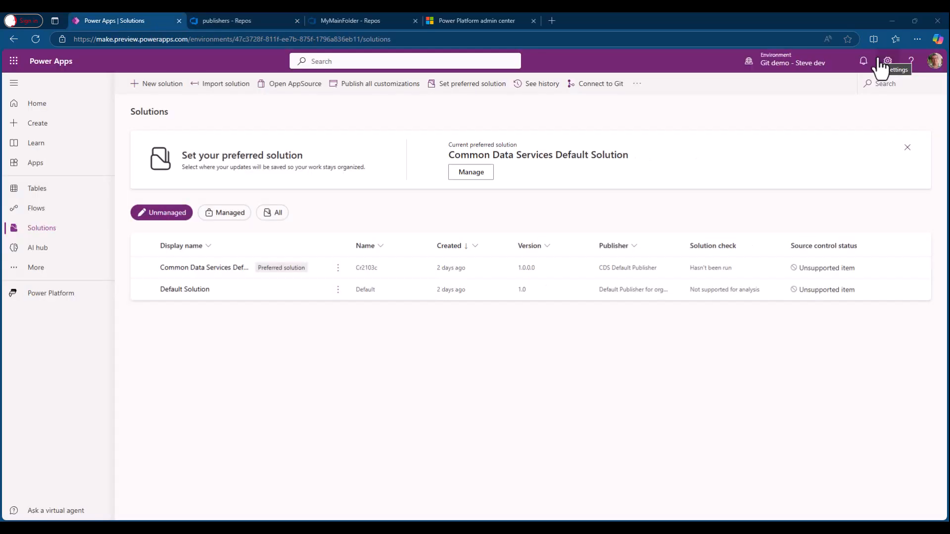
Step: Set up a Git connection of type Environment with organization RedwoodSL, project Demo Git Integration and repository Demo Git Integration
mouse_move(827, 64)
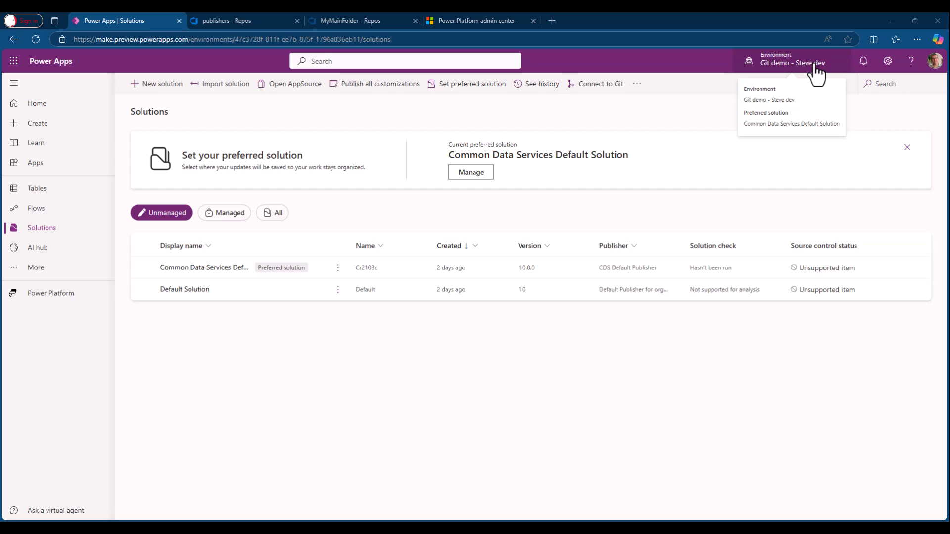
left_click(590, 85)
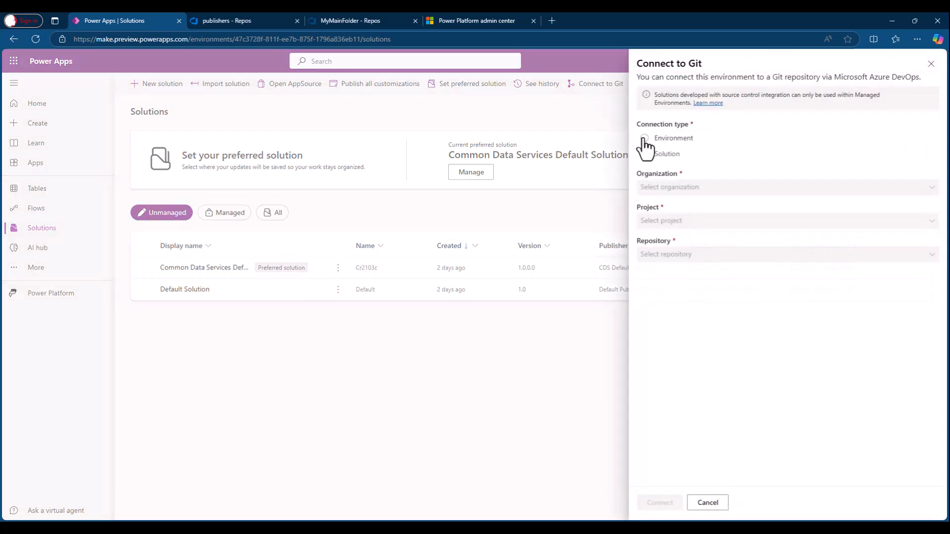
left_click(645, 139)
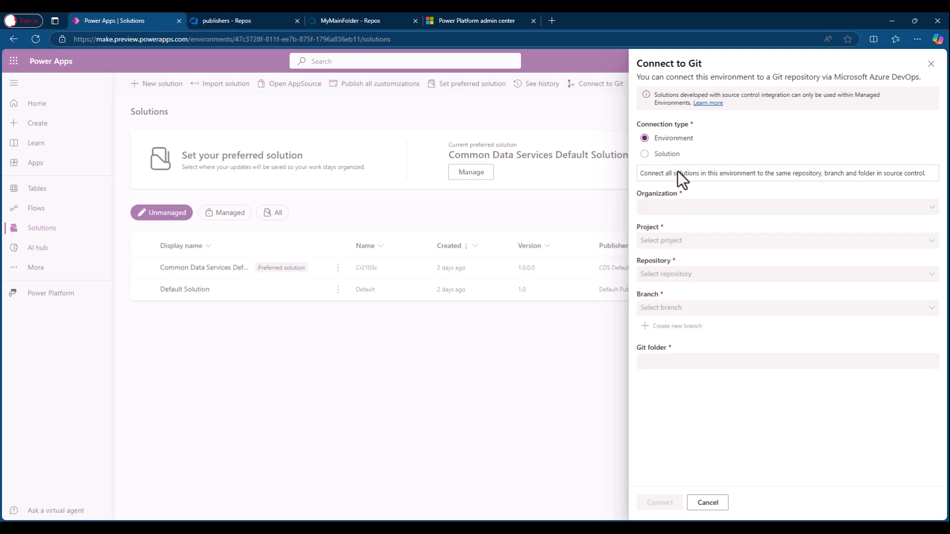
left_click(674, 208)
left_click(666, 229)
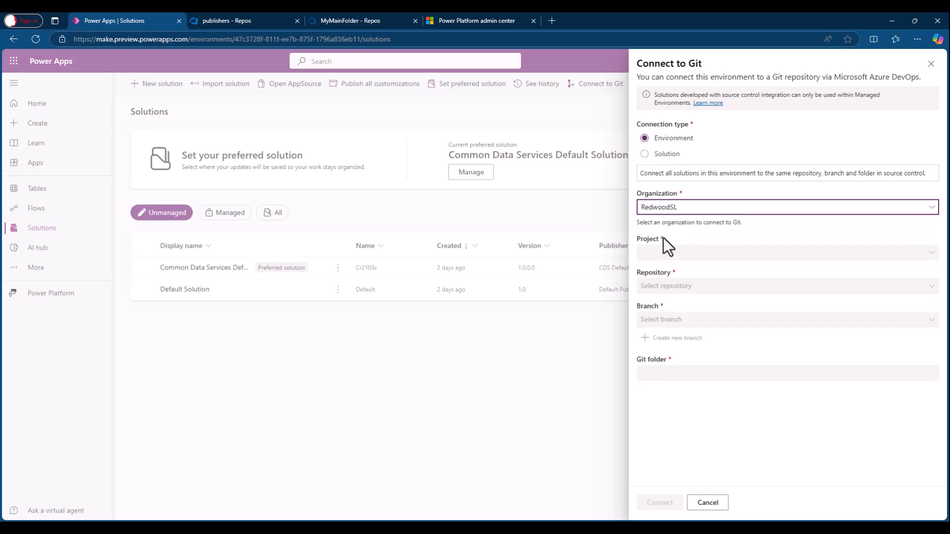
left_click(659, 255)
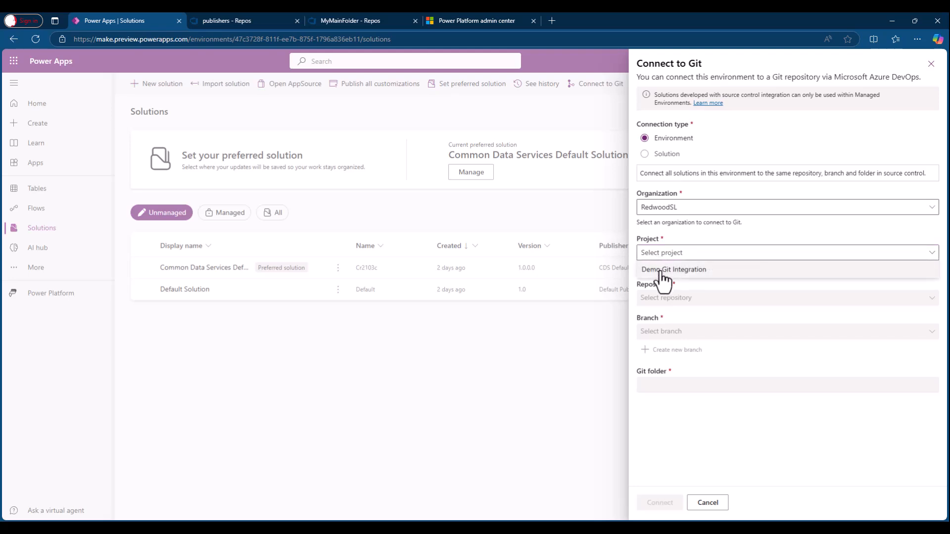
left_click(661, 270)
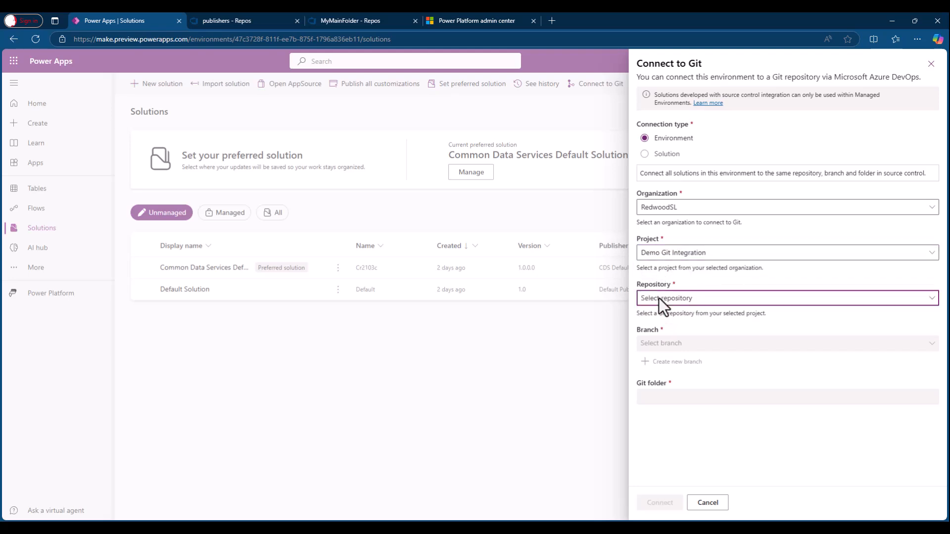
left_click(658, 299)
left_click(666, 318)
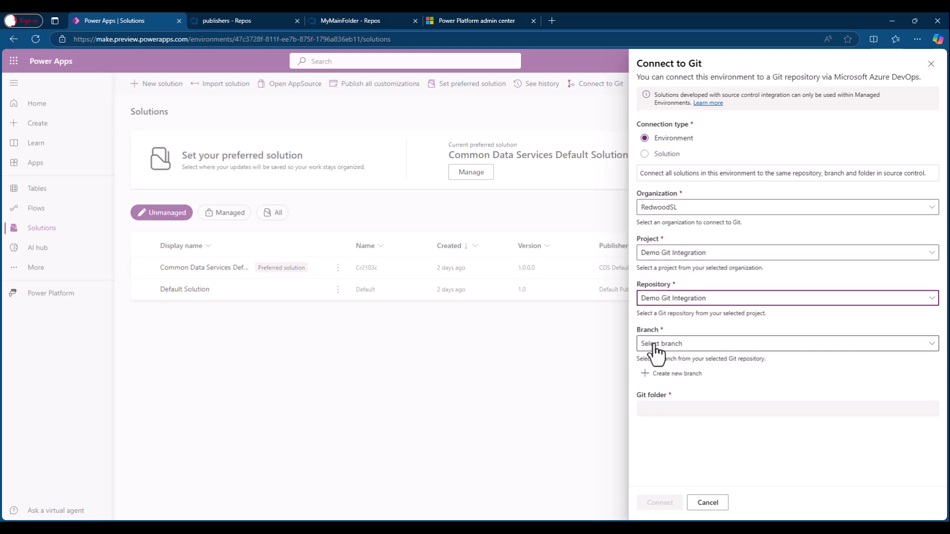
Step: Choose the main branch and the Git folder MyMainFolder, and connect the environment to Git
left_click(658, 345)
left_click(664, 376)
left_click(664, 408)
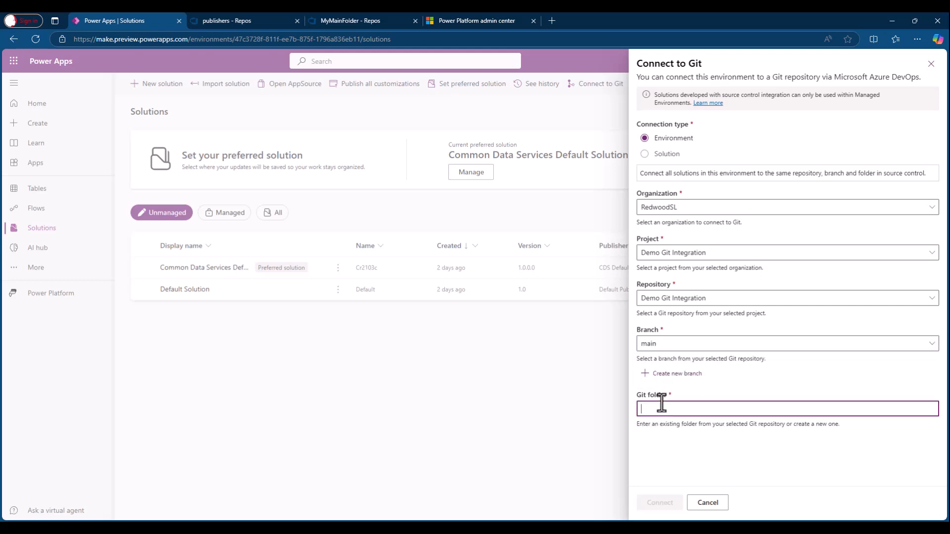
left_click(677, 438)
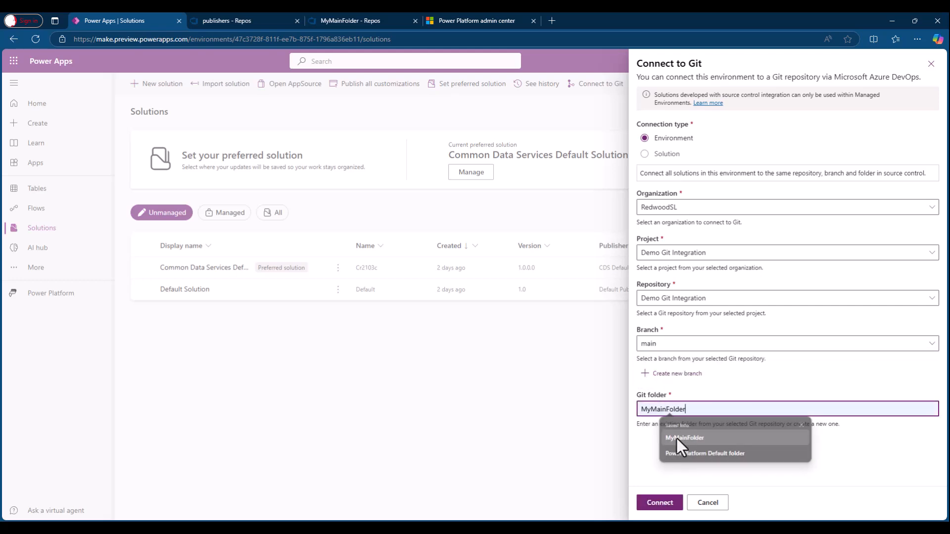
left_click(660, 503)
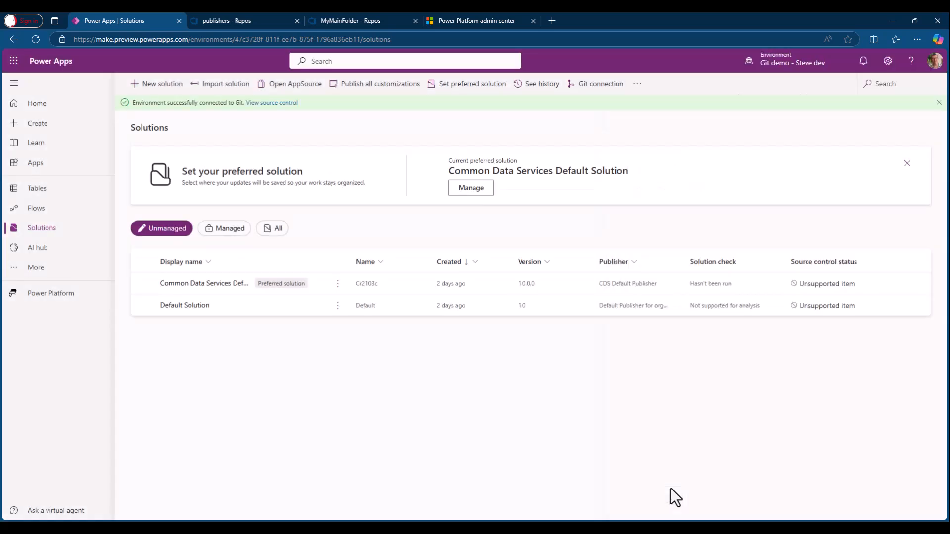
Step: Switch to the other individual developer's Git demo environment and reload its solutions list
left_click(787, 68)
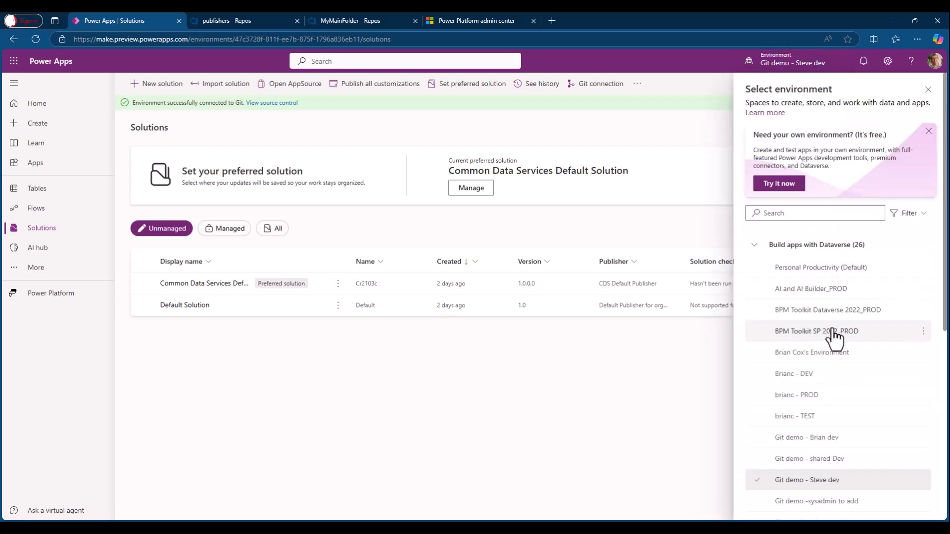
left_click(830, 442)
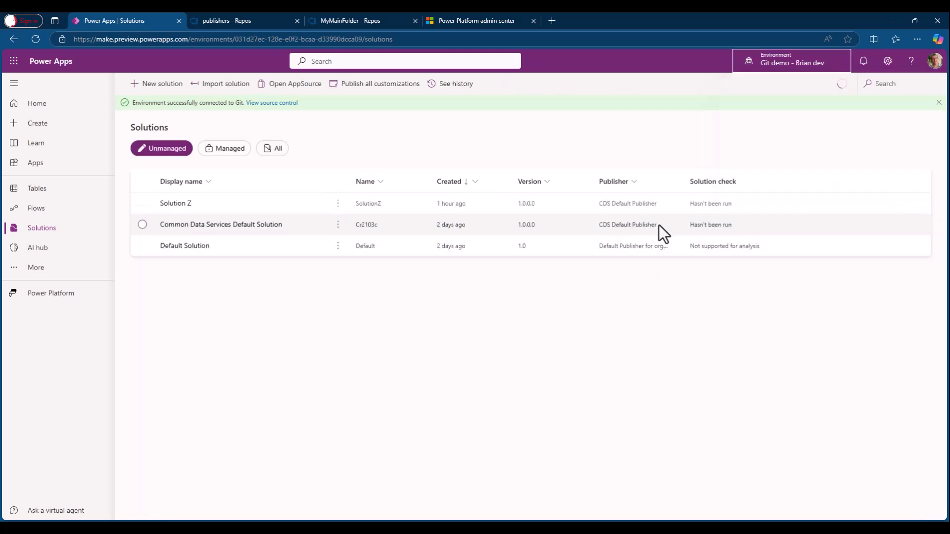
left_click(36, 39)
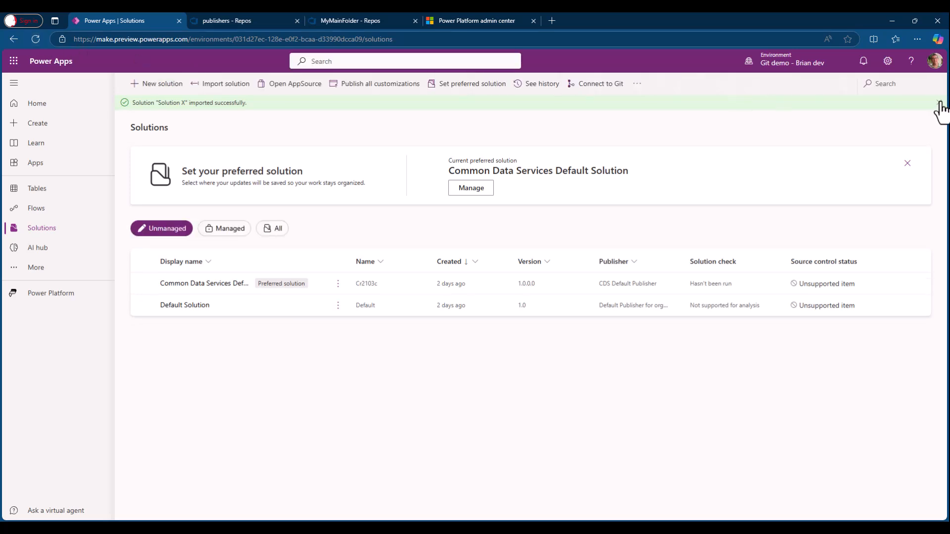
Step: Set up a Git connection of type Environment with organization RedwoodSL, project Demo Git Integration and repository Demo Git Integration
left_click(939, 103)
left_click(602, 85)
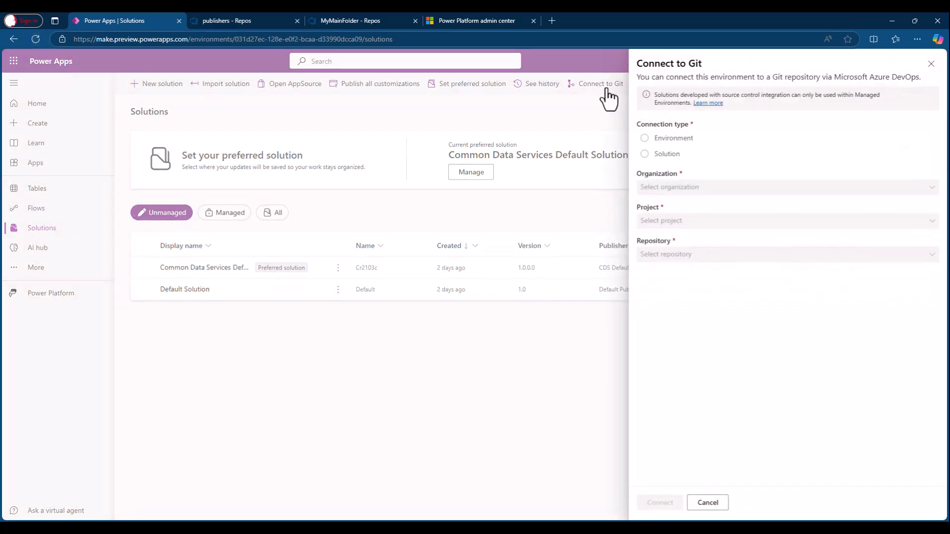
left_click(644, 138)
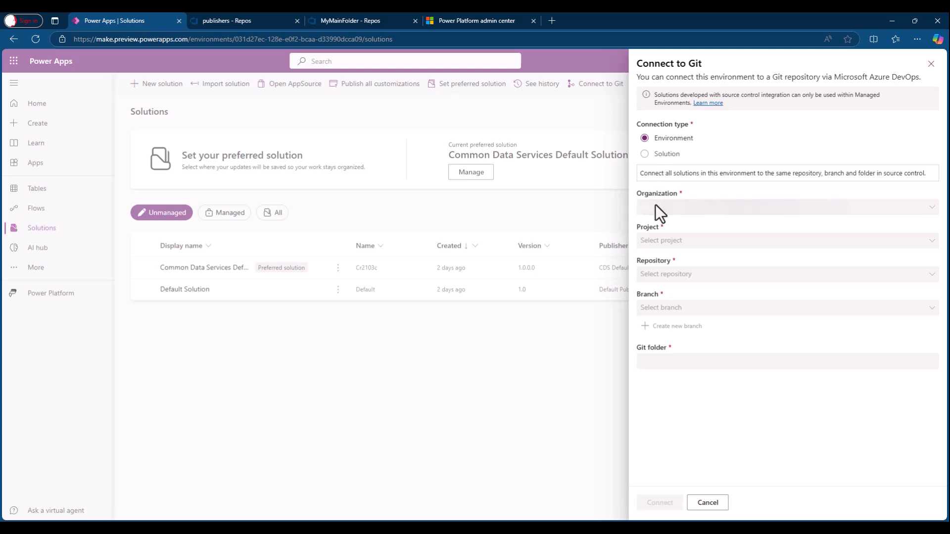
left_click(656, 206)
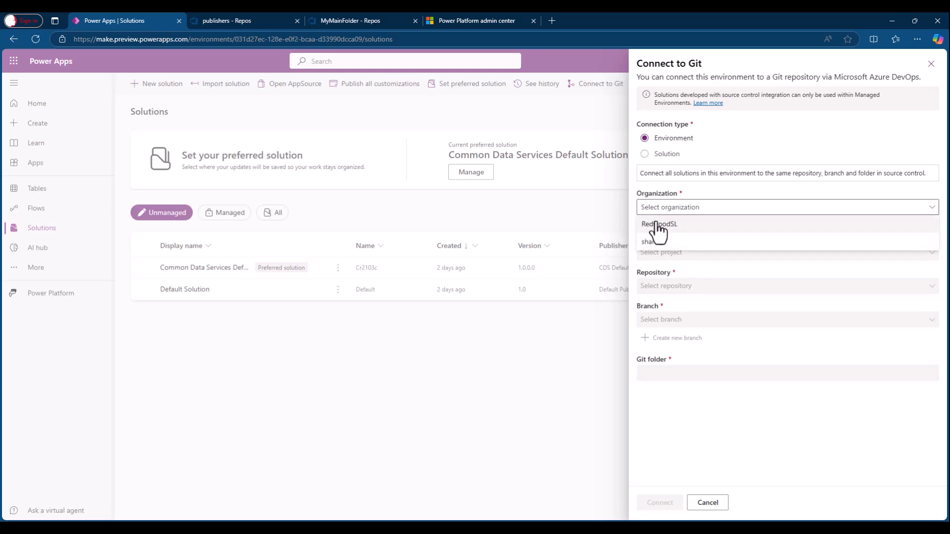
left_click(658, 226)
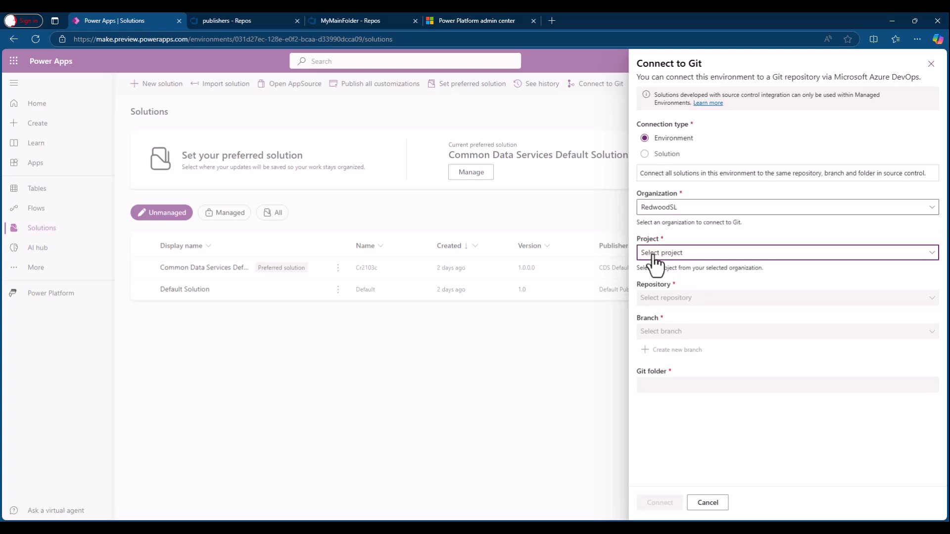
left_click(653, 257)
left_click(658, 271)
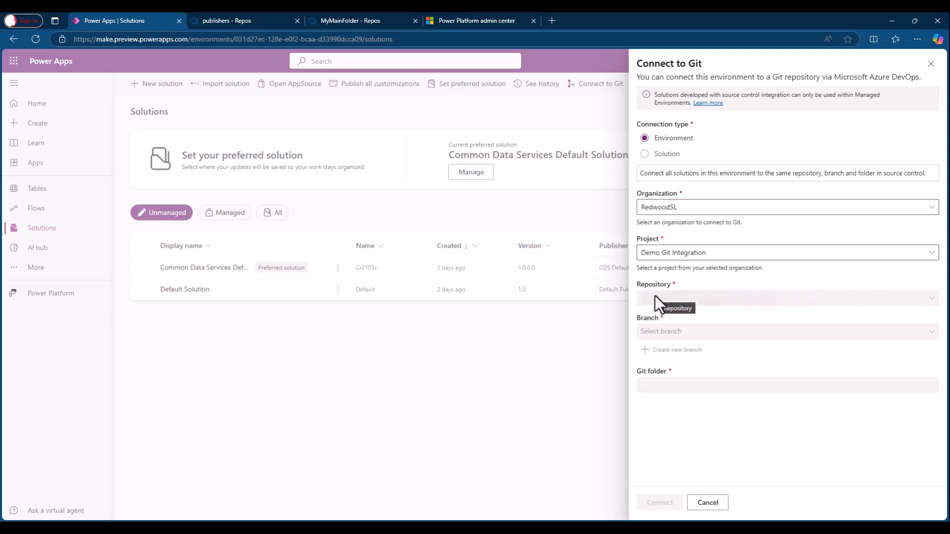
left_click(655, 297)
left_click(659, 313)
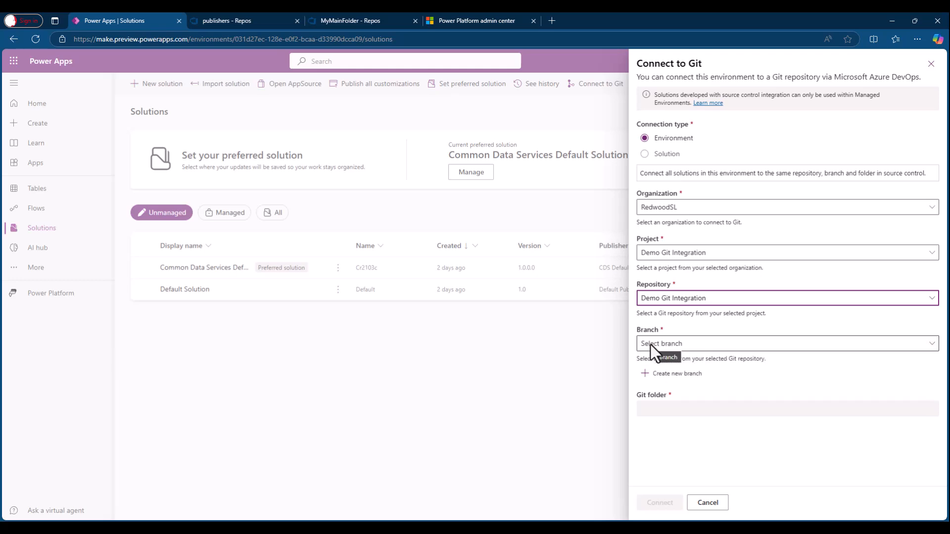
Step: Choose the main branch and the Git folder MyMainFolder, and connect this developer environment to Git
left_click(651, 344)
left_click(650, 383)
left_click(660, 409)
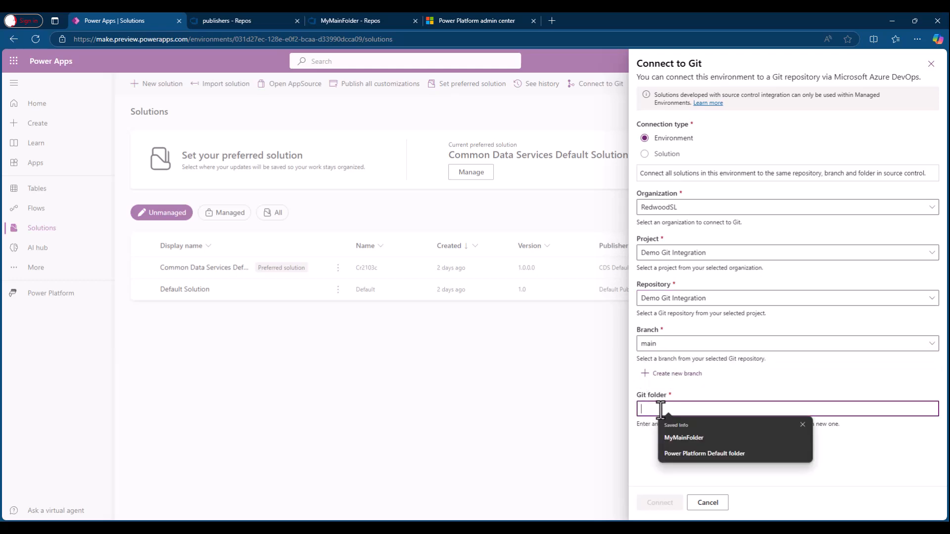
left_click(692, 435)
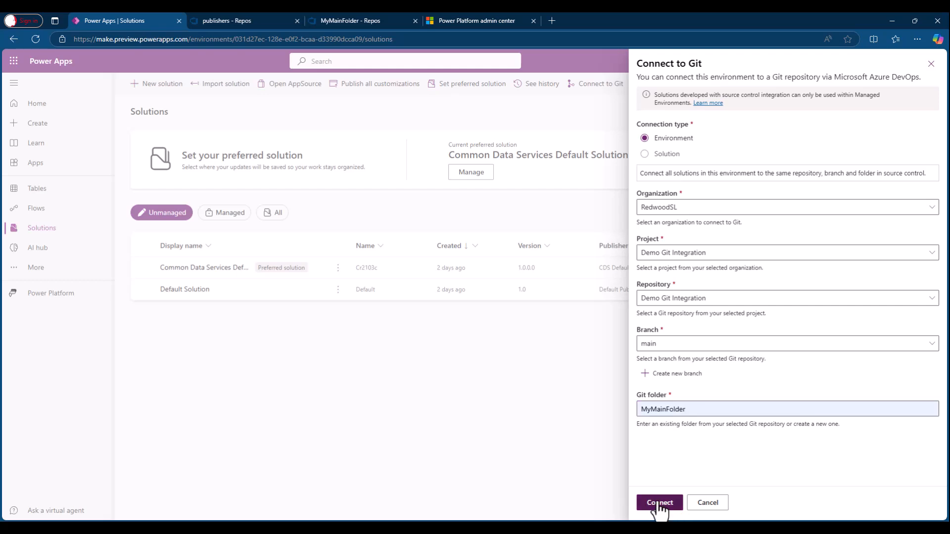
left_click(659, 503)
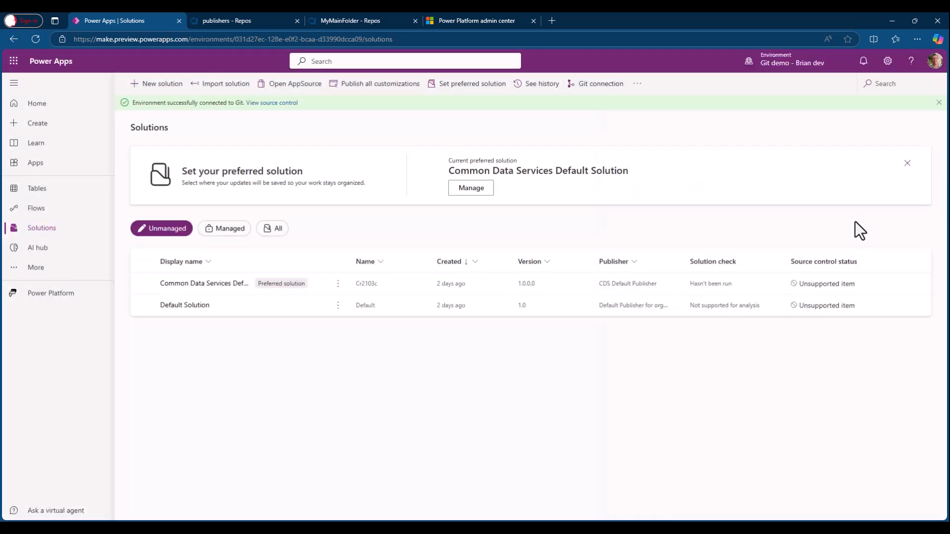
Step: Switch to the Git demo - shared Dev environment and reload its solutions list
left_click(782, 64)
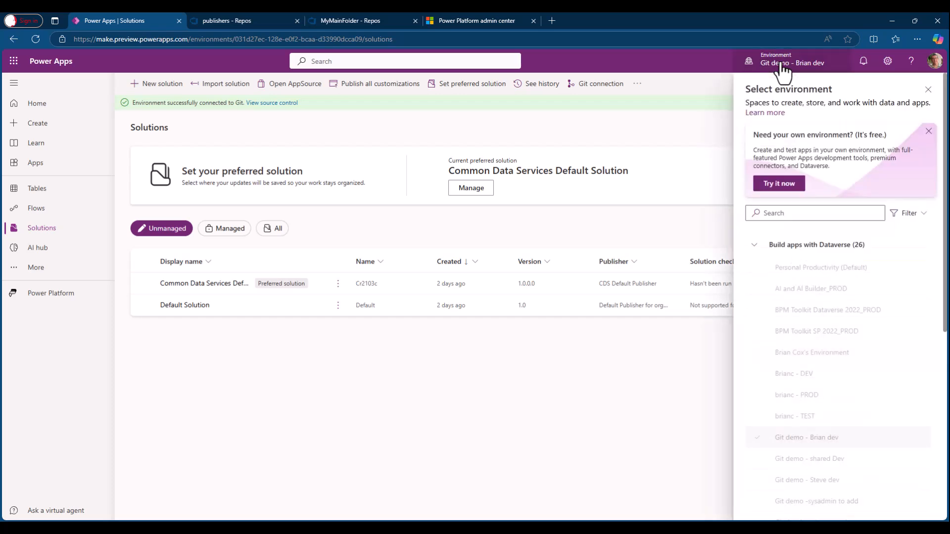
left_click(813, 465)
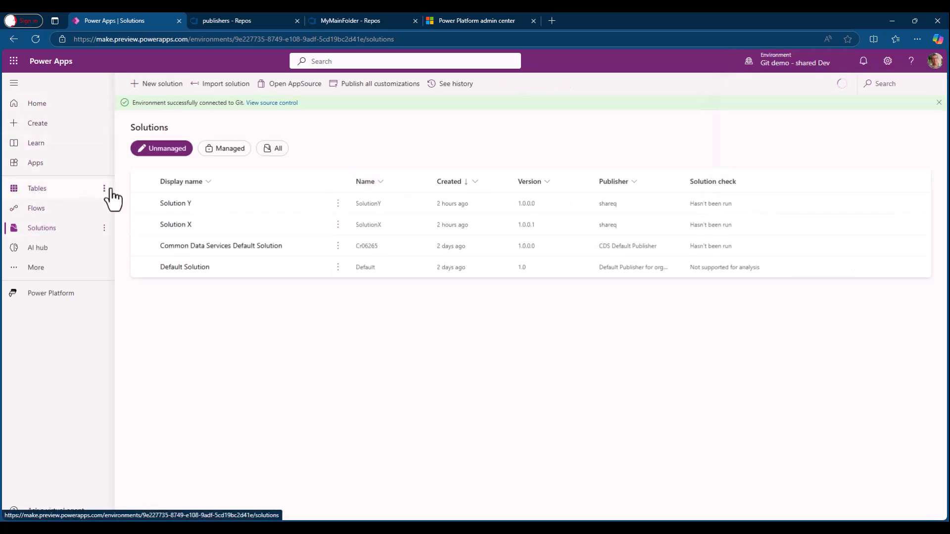
left_click(36, 39)
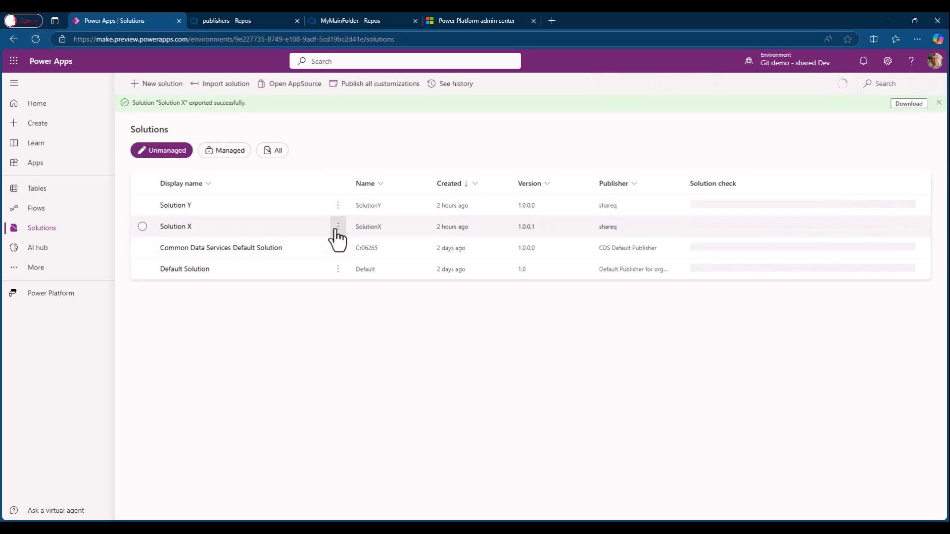
left_click(337, 228)
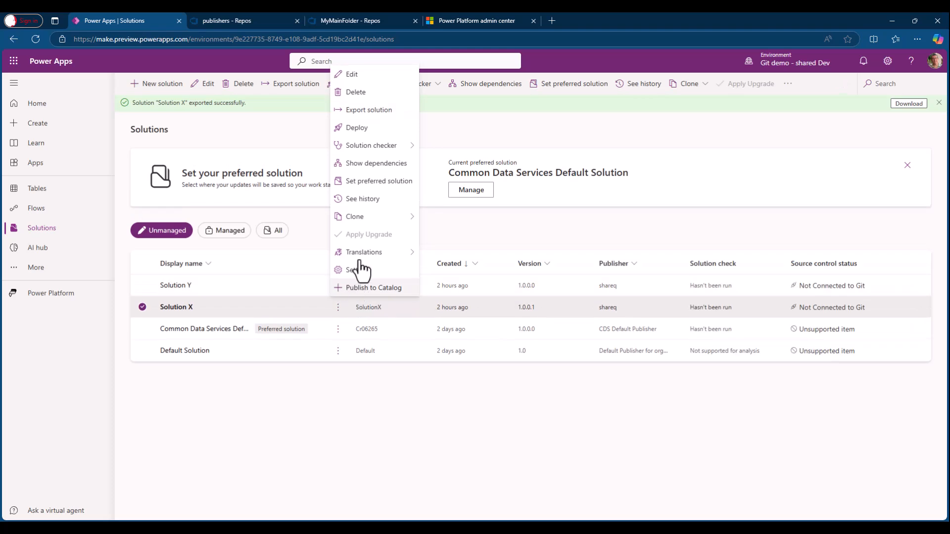
left_click(361, 109)
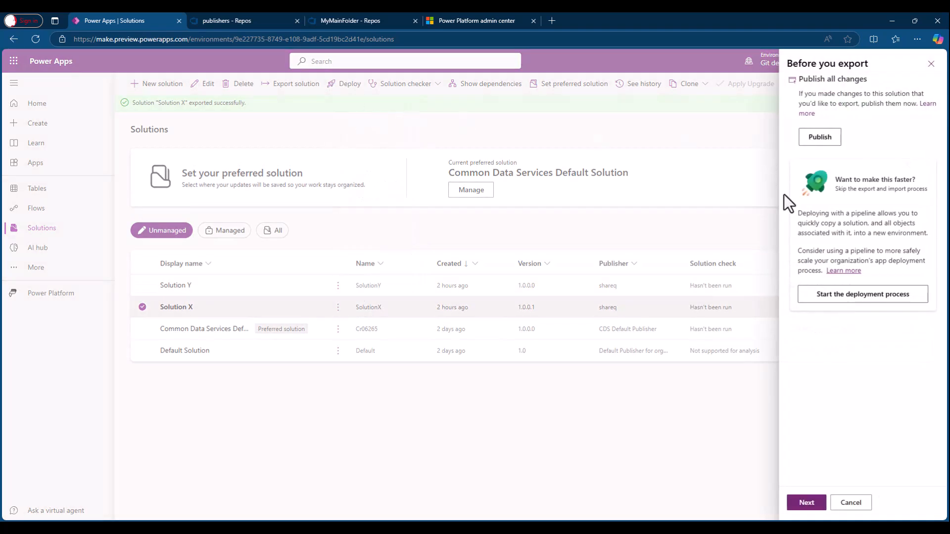
left_click(814, 504)
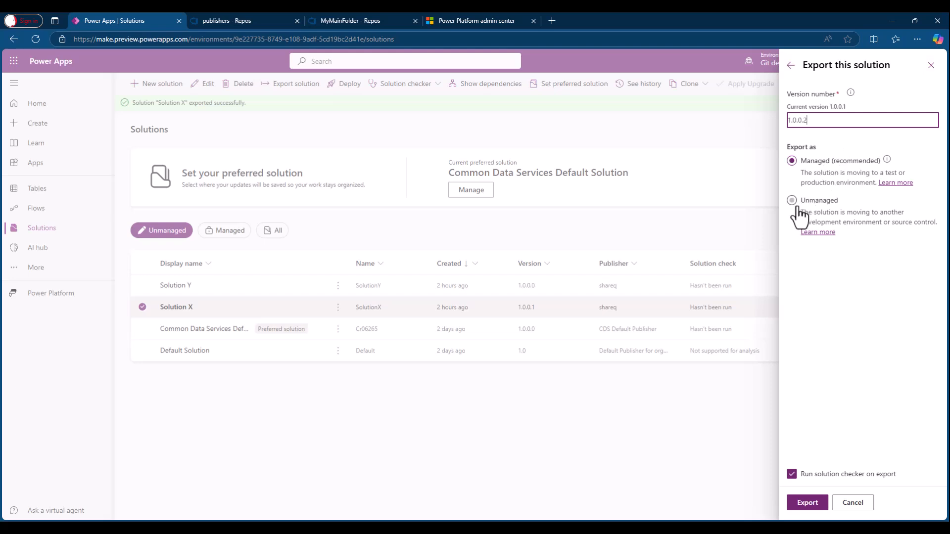
left_click(791, 201)
left_click(931, 65)
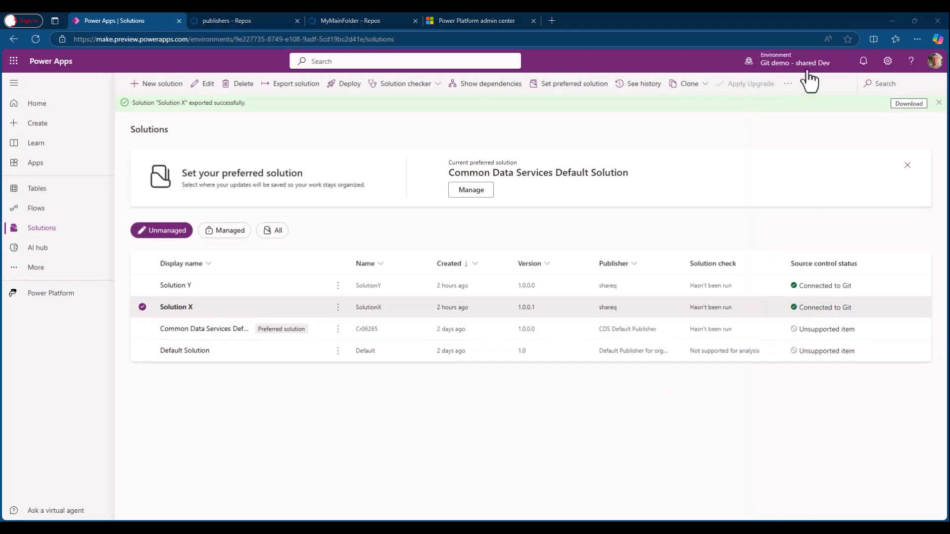
Step: Switch to the individual developer's Git demo environment listed just after the shared Dev one and dismiss the export notification
left_click(778, 66)
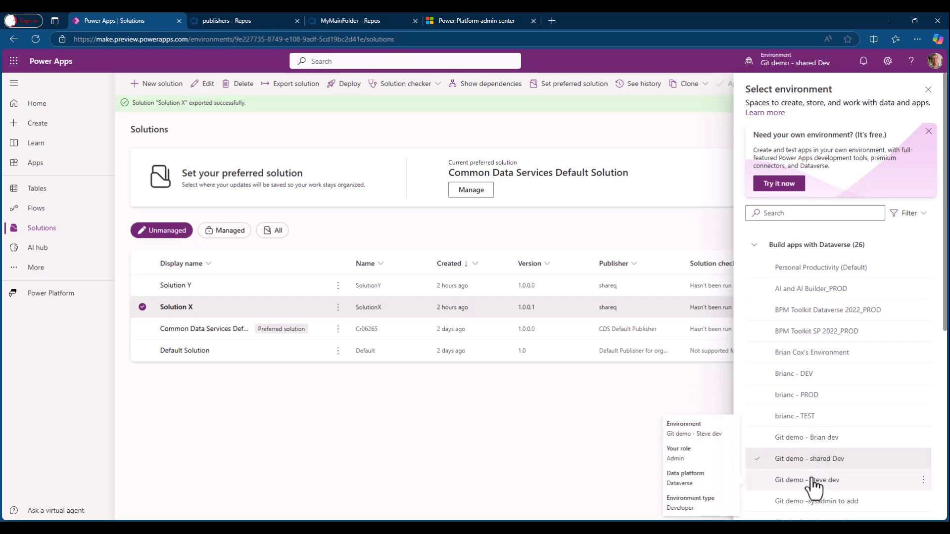
left_click_drag(812, 481, 810, 438)
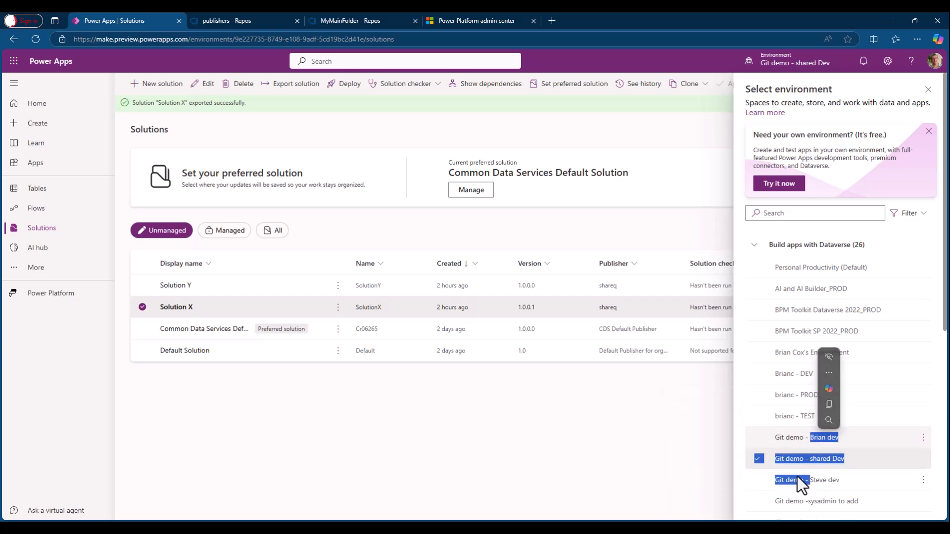
left_click(816, 483)
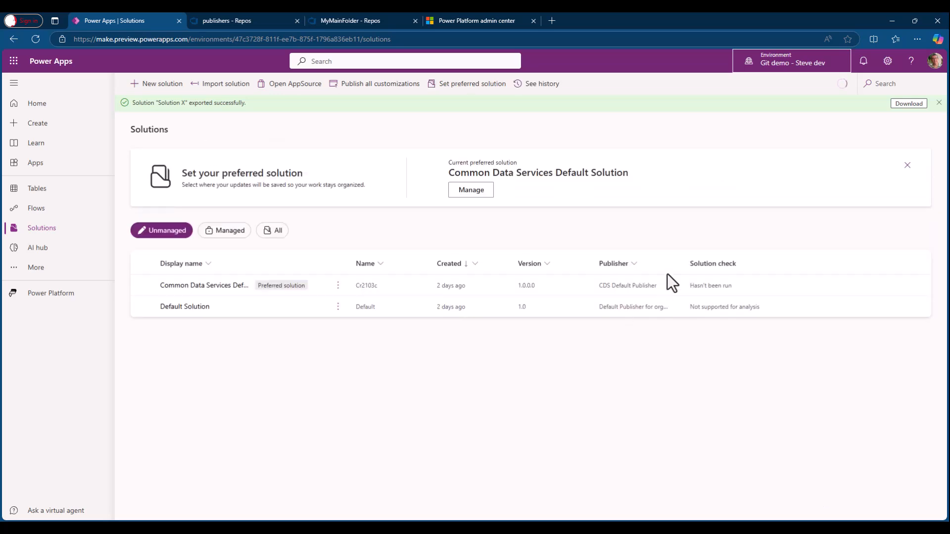
left_click(940, 103)
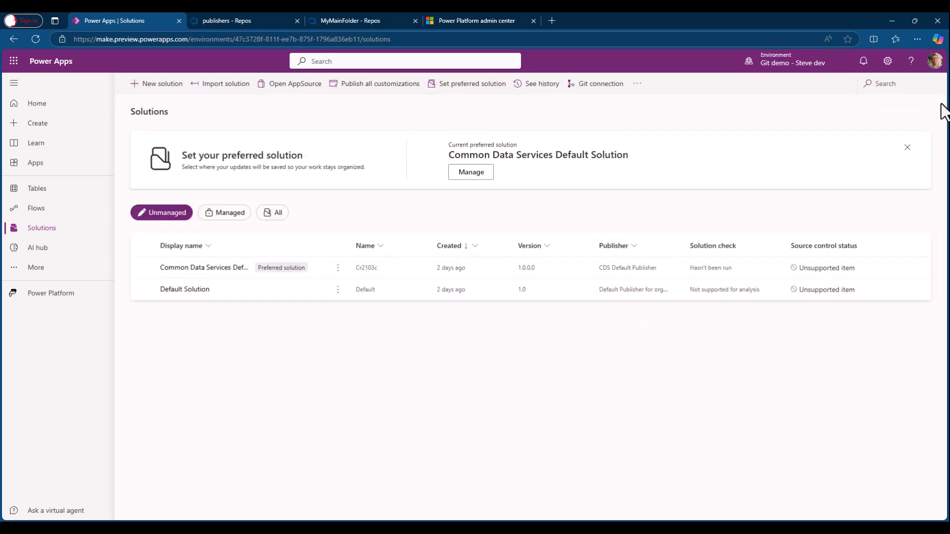
Step: Import the solution file SolutionX_1_0_0_1.zip from Downloads into this developer environment
left_click(212, 85)
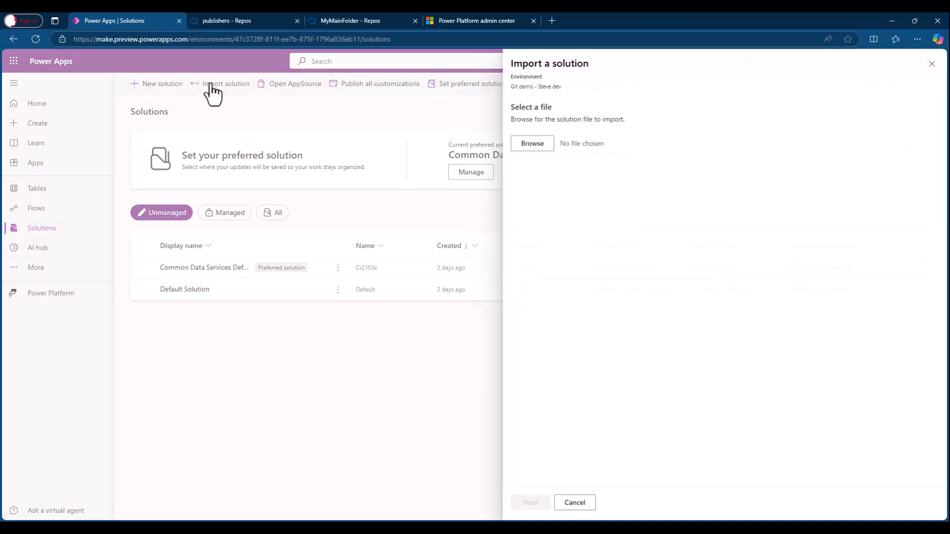
left_click(532, 144)
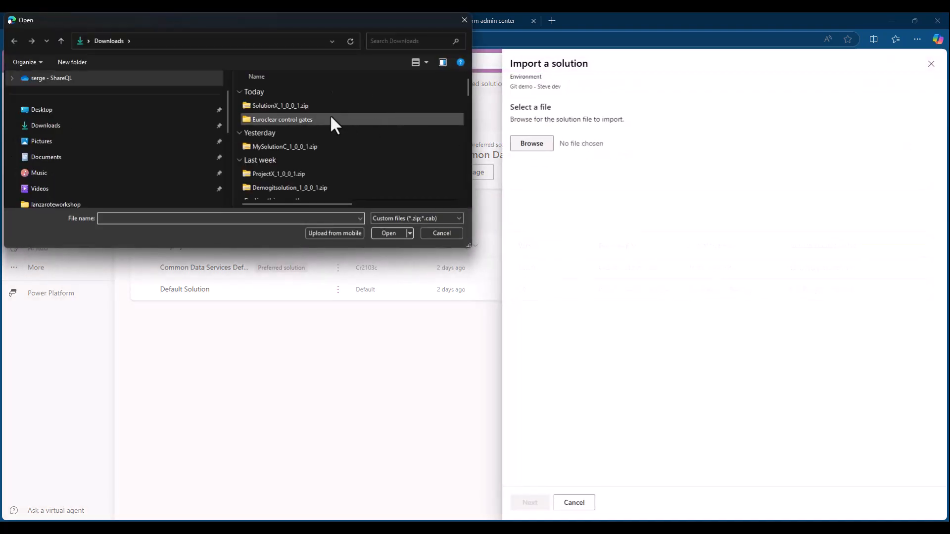
left_click(286, 106)
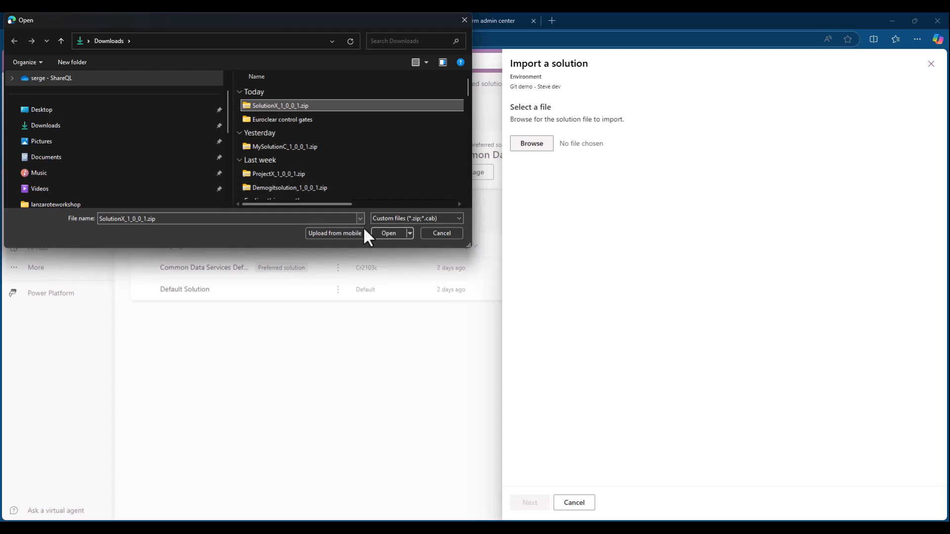
left_click(382, 233)
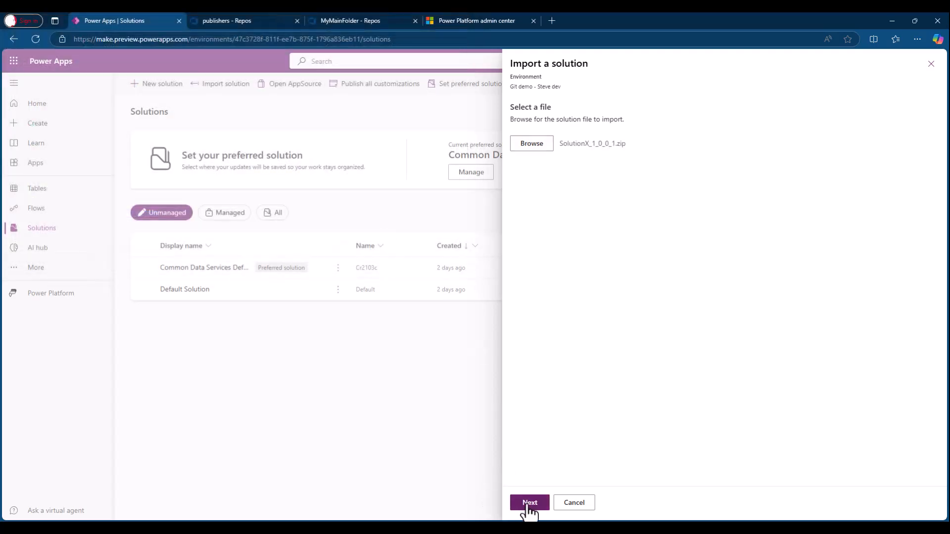
left_click(529, 503)
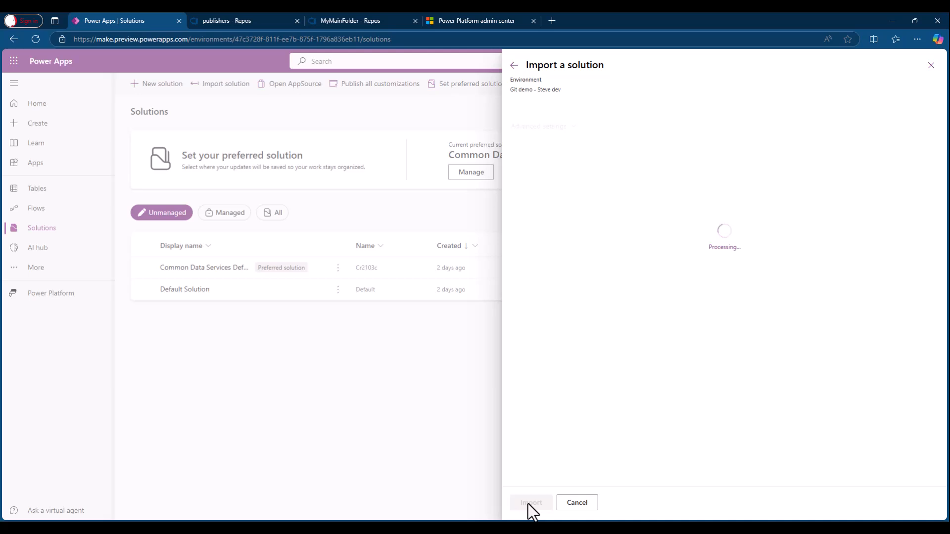
left_click(528, 503)
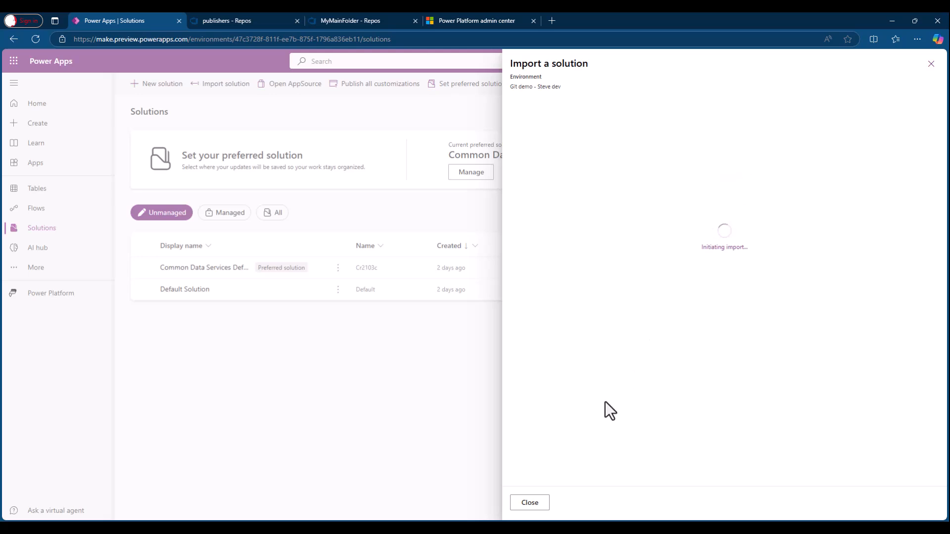
left_click(539, 505)
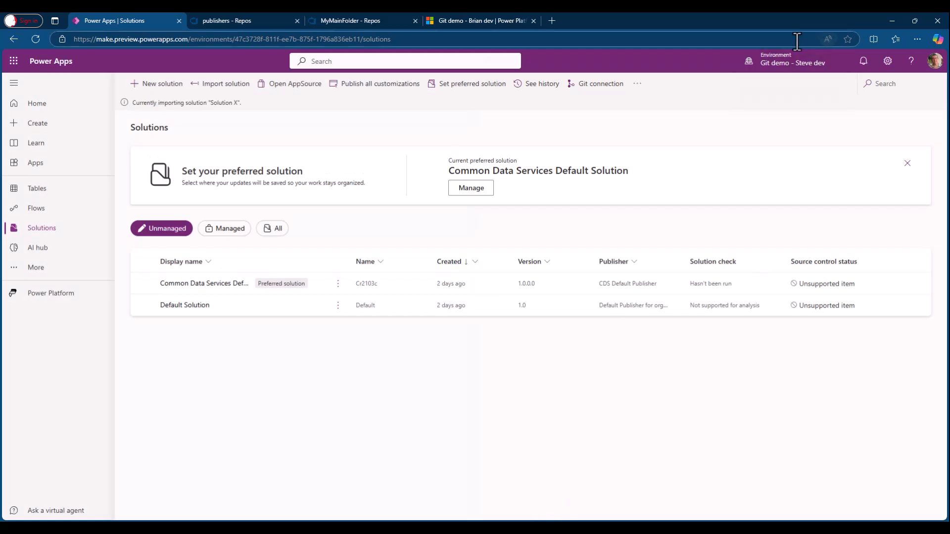
Step: Switch to the other individual developer's Git demo environment, listed just before the shared Dev one
mouse_move(781, 65)
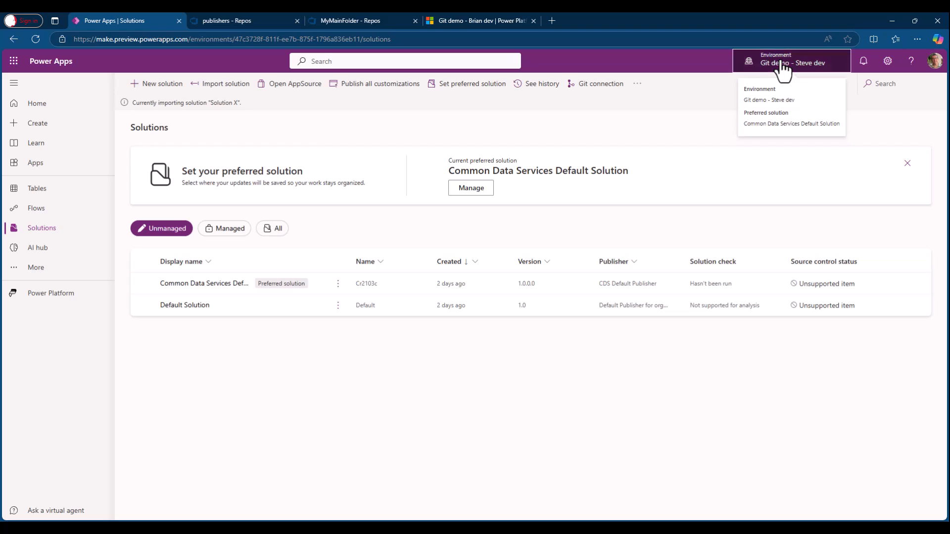
left_click(782, 64)
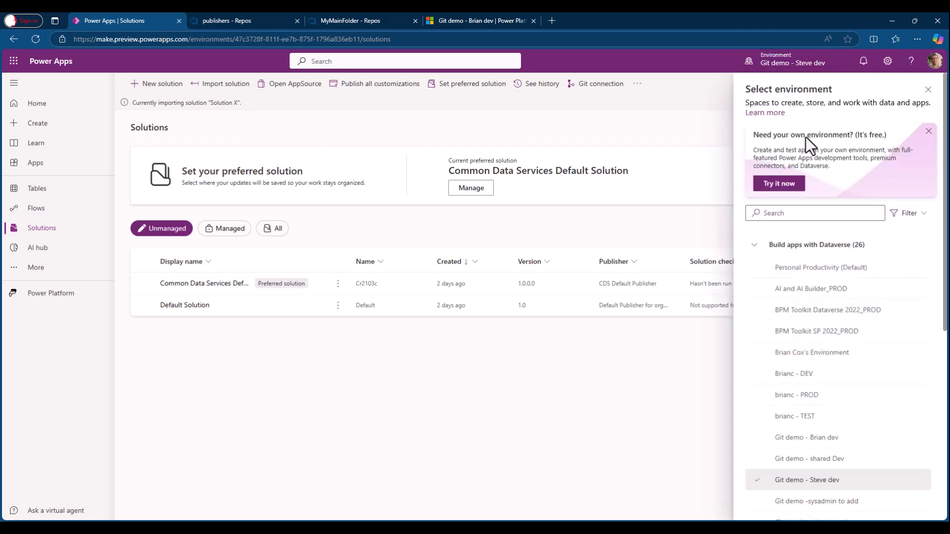
left_click(804, 438)
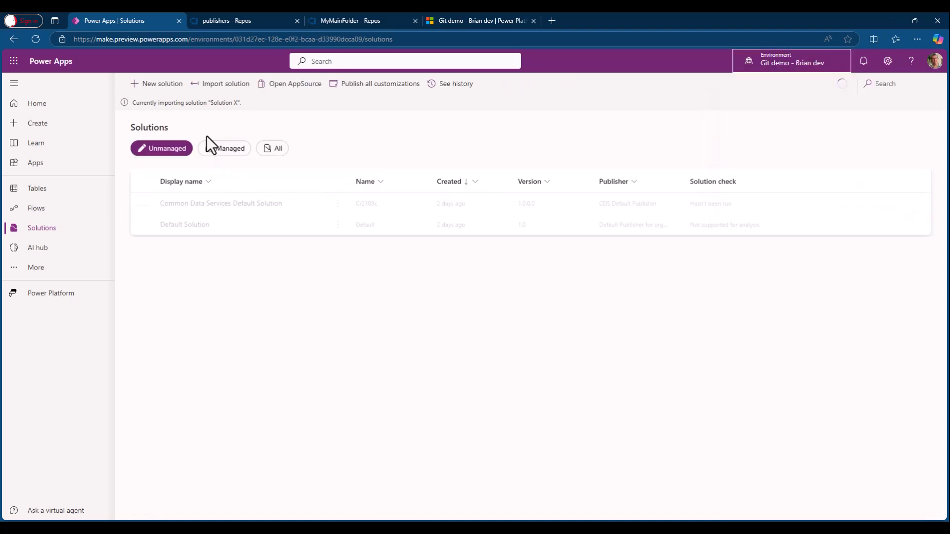
Step: Import the unmanaged solution file SolutionX_1_0_0_1.zip from Downloads into the current developer's environment
left_click(219, 85)
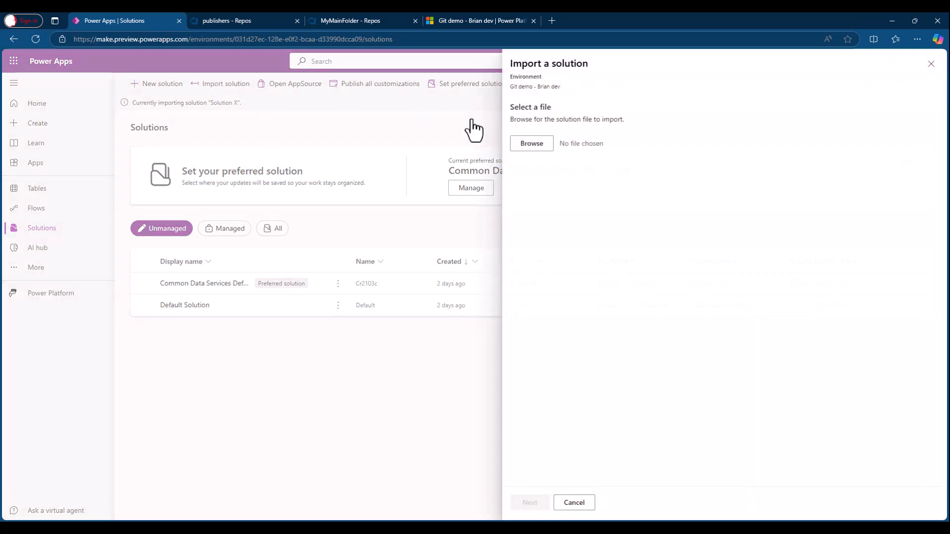
left_click(521, 144)
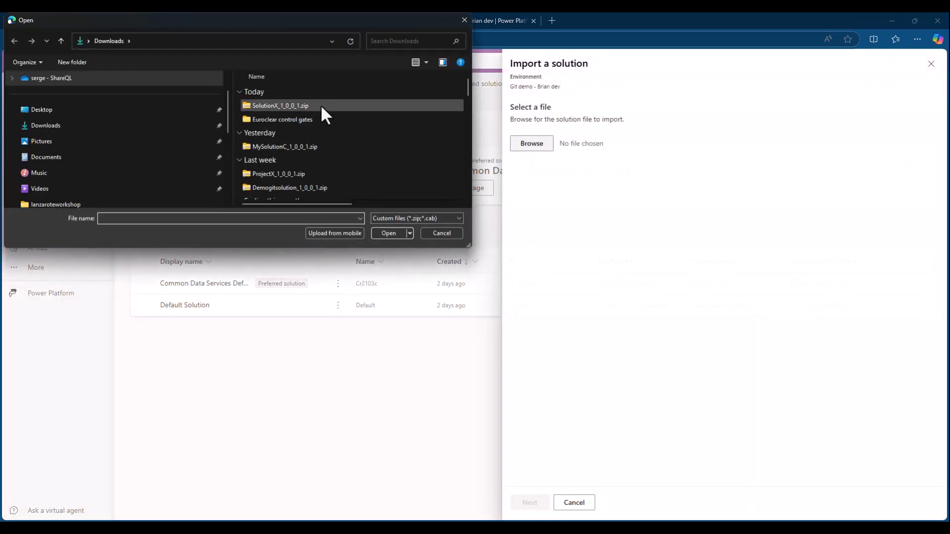
left_click(293, 104)
left_click(391, 233)
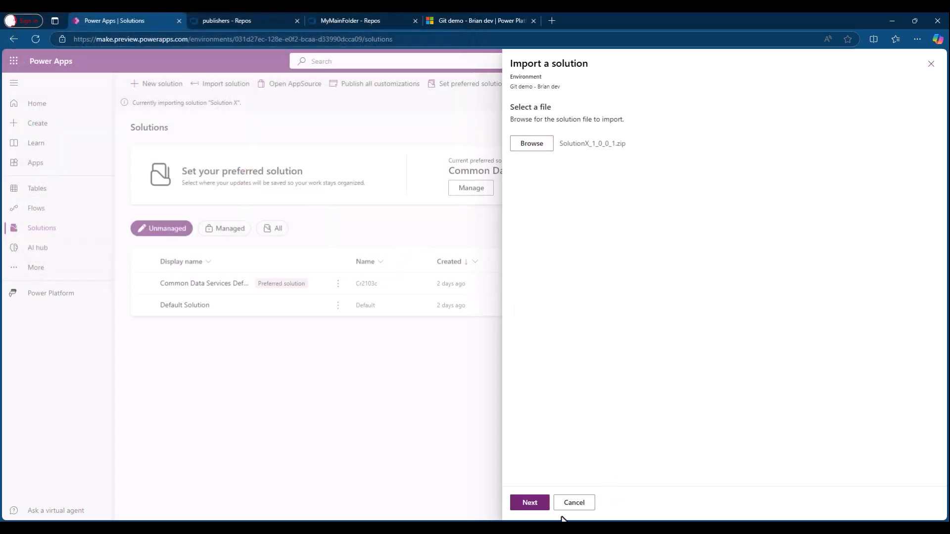
left_click(538, 503)
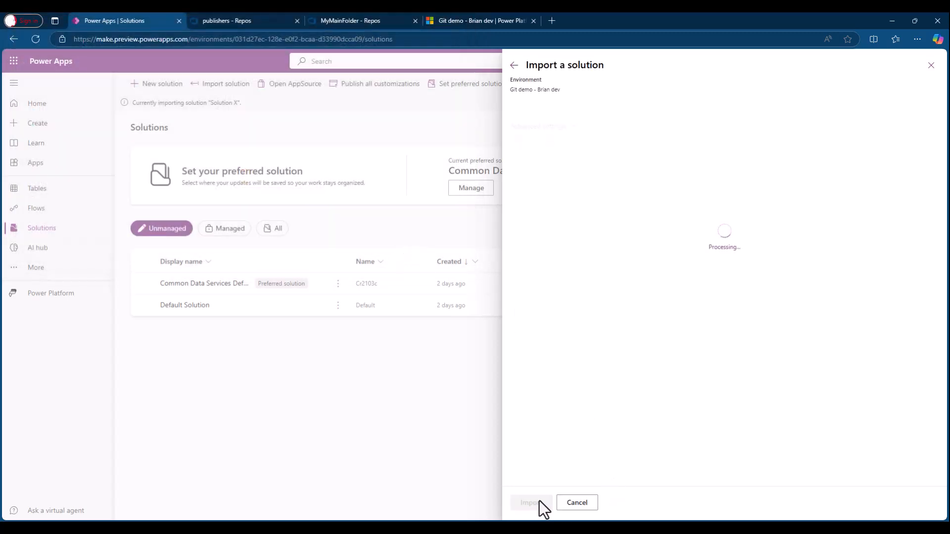
right_click(540, 501)
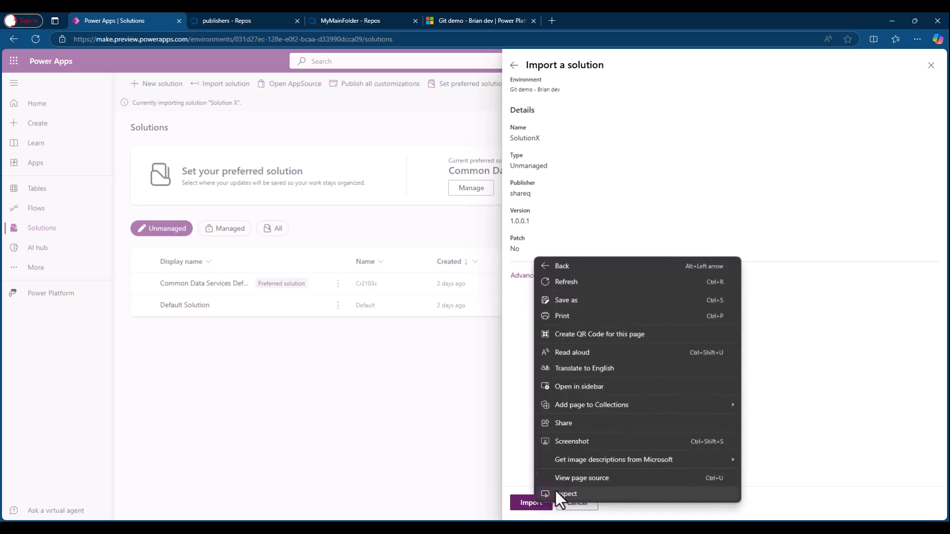
left_click(507, 456)
left_click(530, 502)
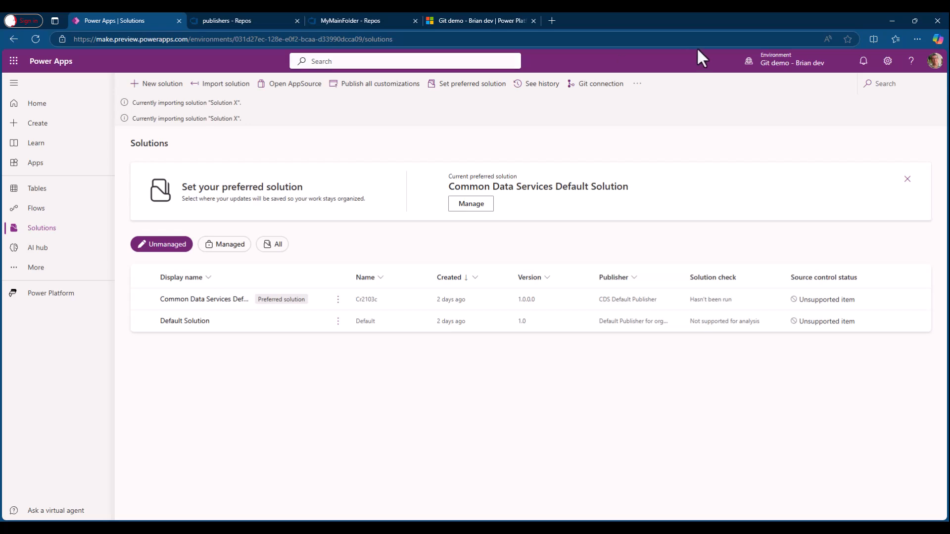
Step: Switch to the developer's Git demo environment listed just after the shared Dev one and open Solution X's source control page
left_click(781, 64)
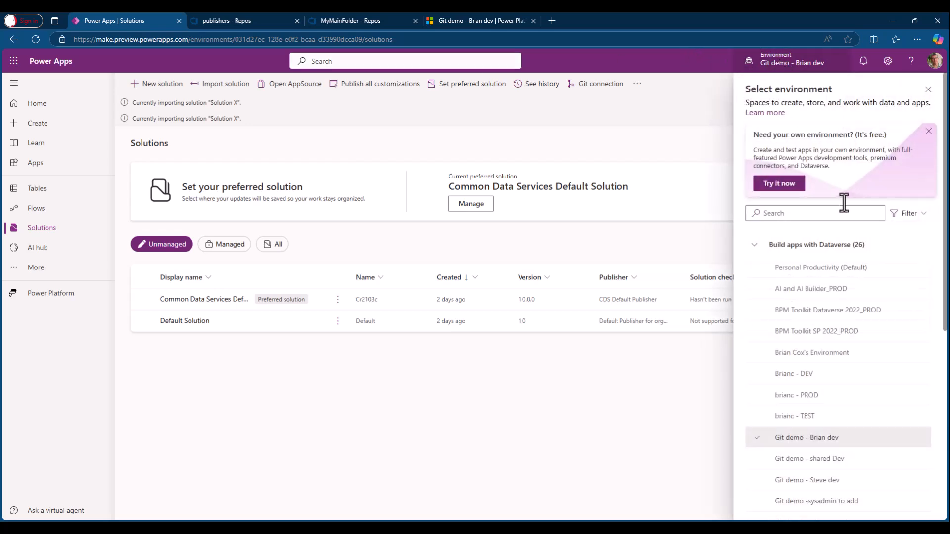
left_click(799, 481)
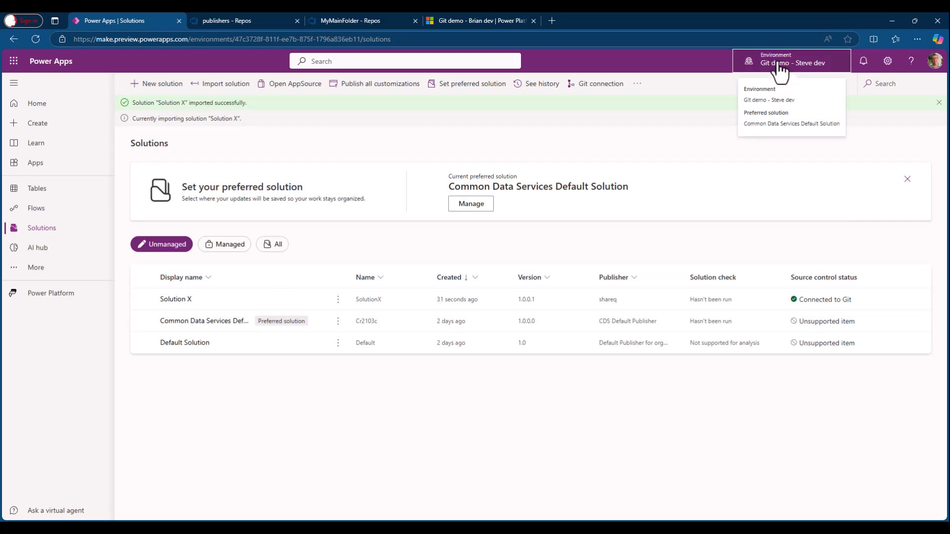
left_click(177, 300)
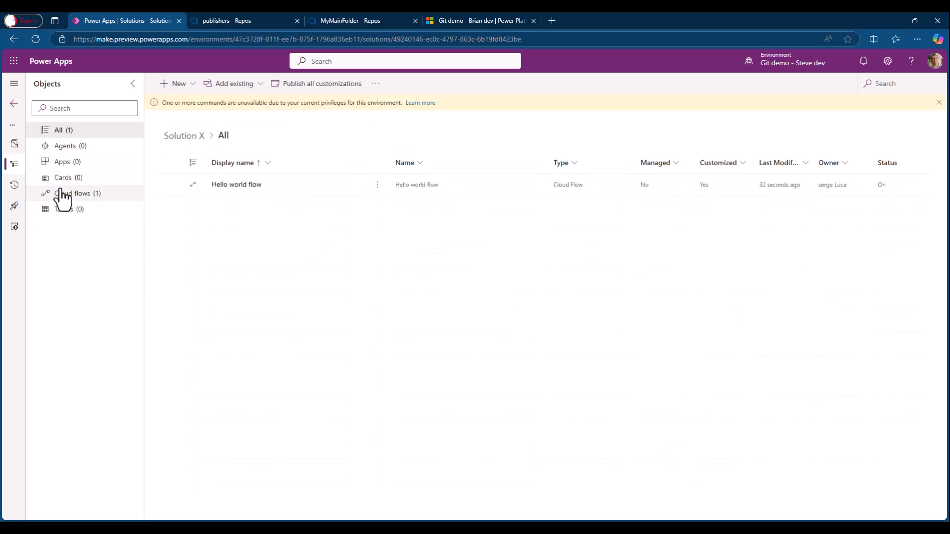
left_click(14, 228)
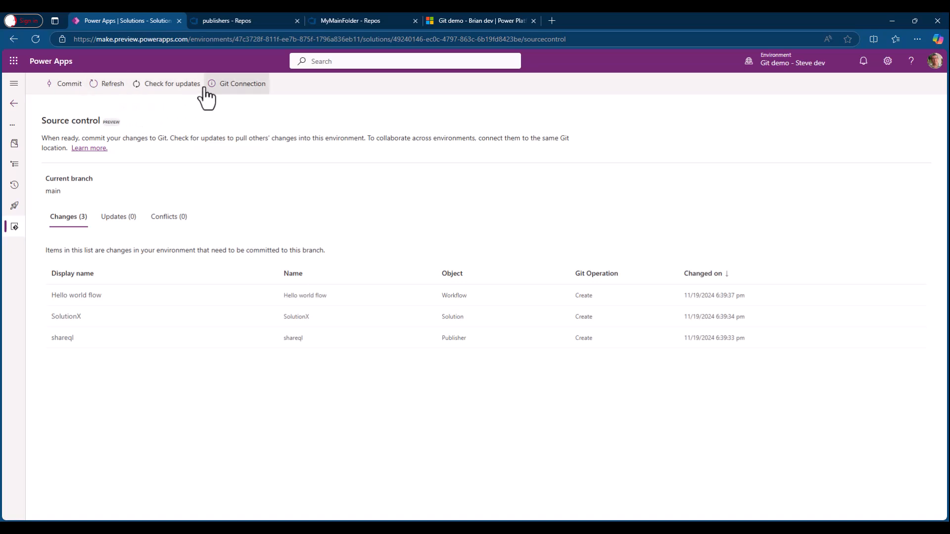
Step: Commit Solution X's changes to main with the developer's first name plus "first commit" as comment, and check for updates
left_click(66, 89)
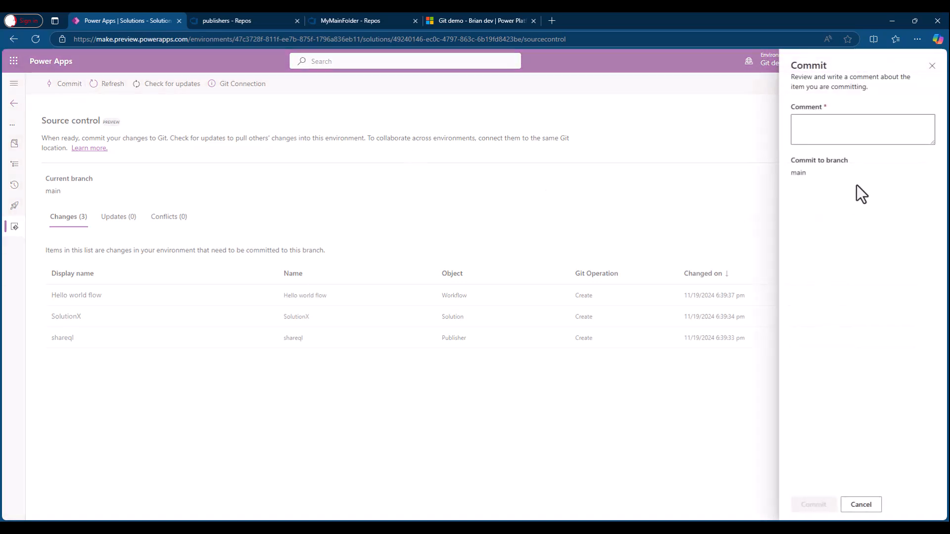
left_click(836, 121)
type("s")
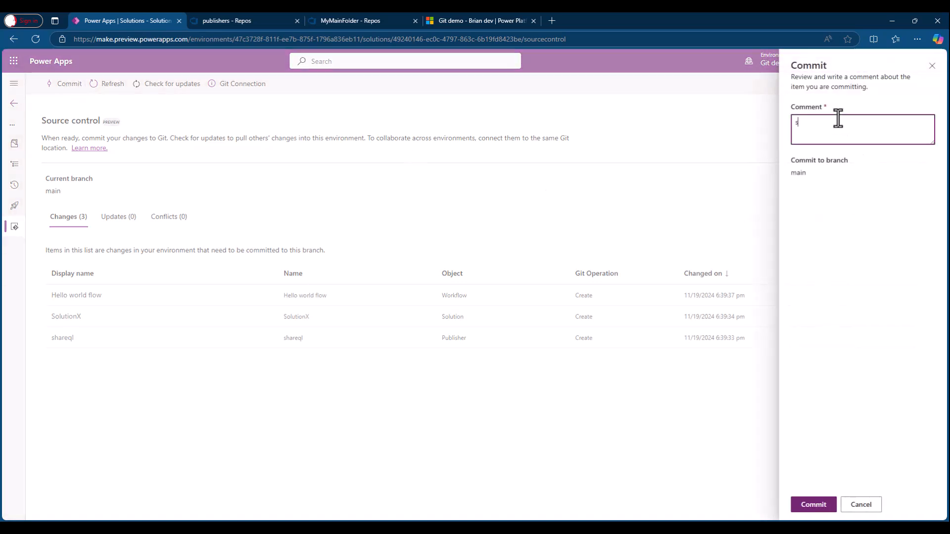
type("teve first commit")
left_click(814, 505)
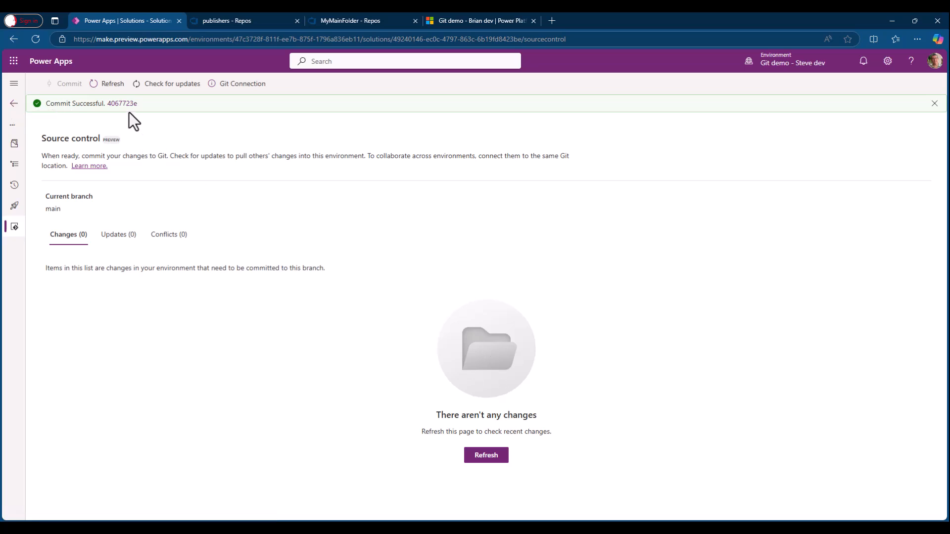
left_click(159, 85)
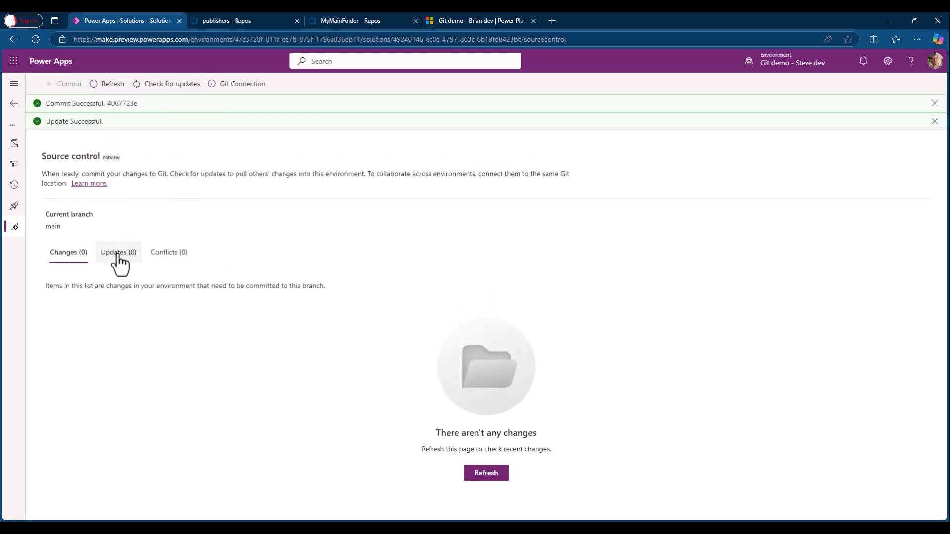
Step: In Solution X's Hello world flow, set the Compose input to "Hello from" plus the developer's first name and save the flow
left_click(14, 103)
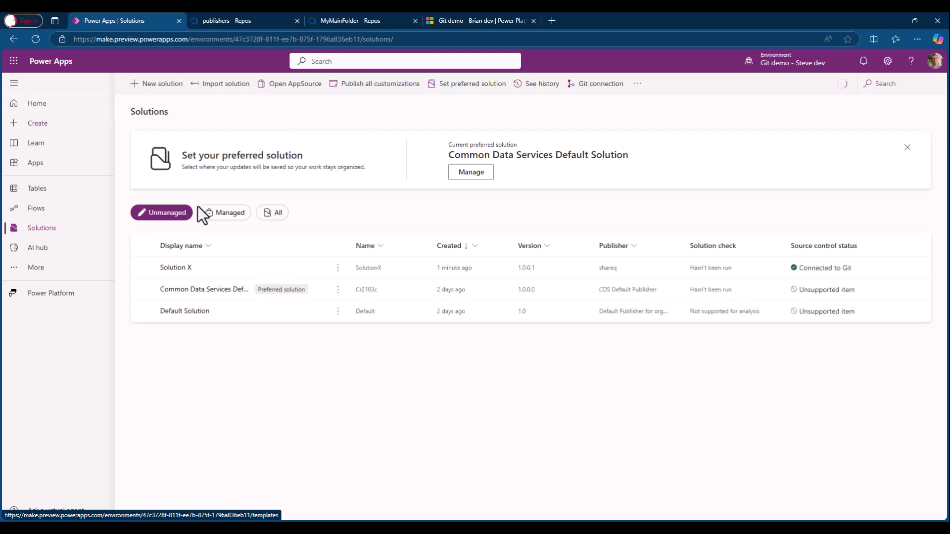
left_click(174, 269)
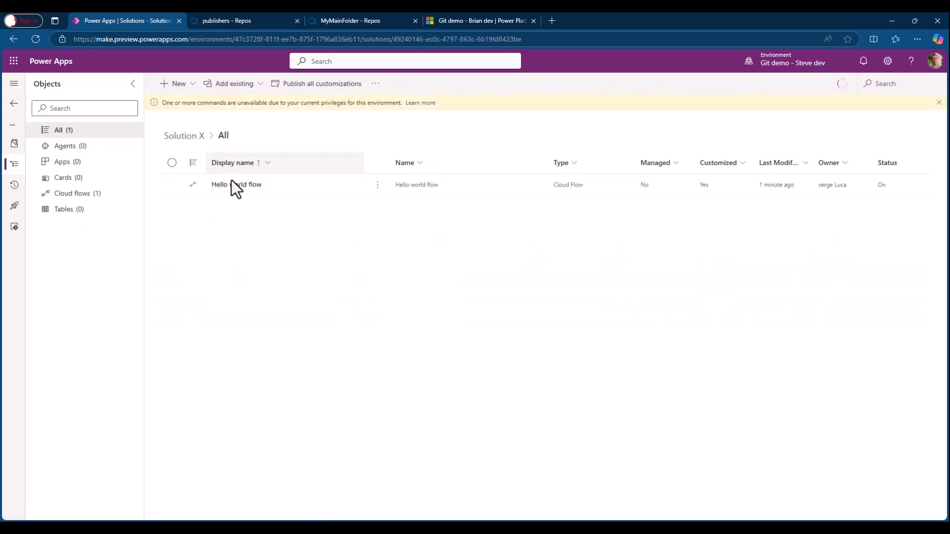
left_click(233, 194)
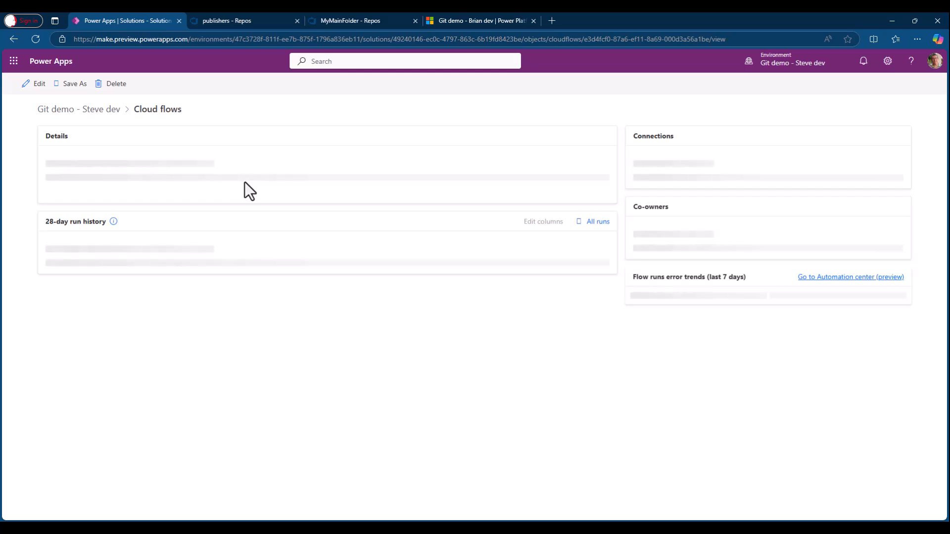
left_click(37, 88)
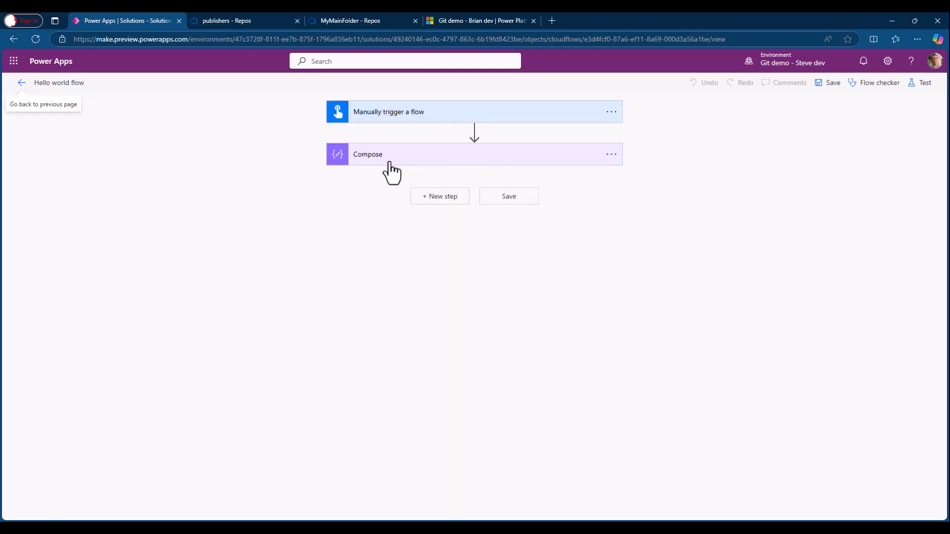
left_click(382, 157)
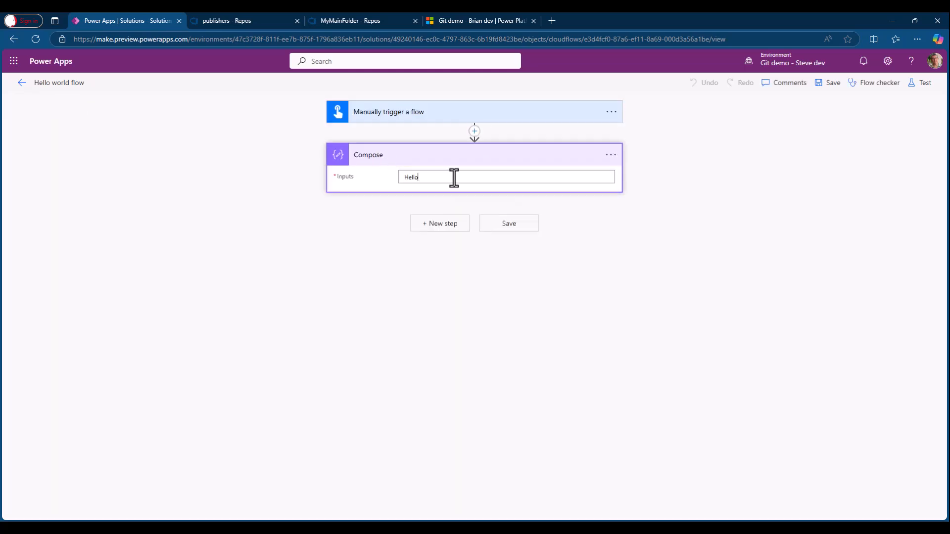
left_click(453, 177)
type("from s")
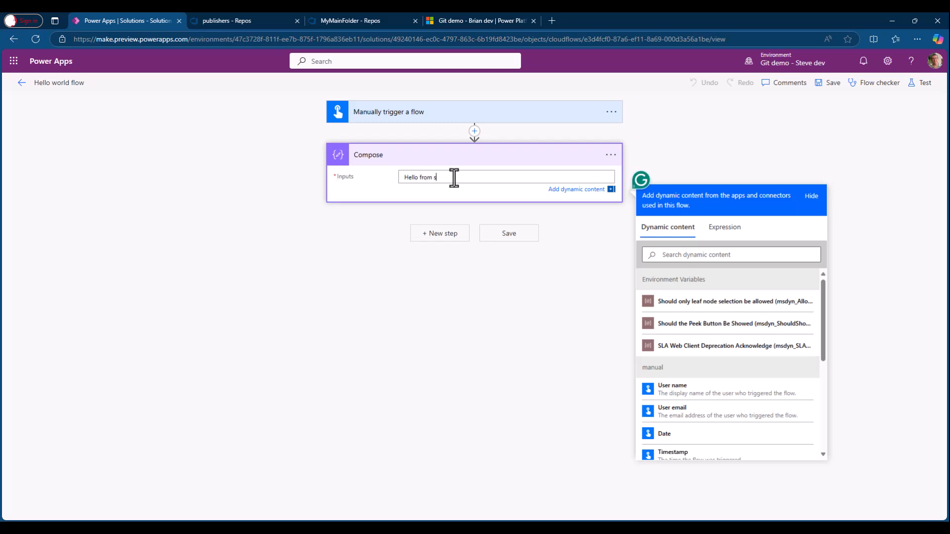
type("teve")
left_click(832, 89)
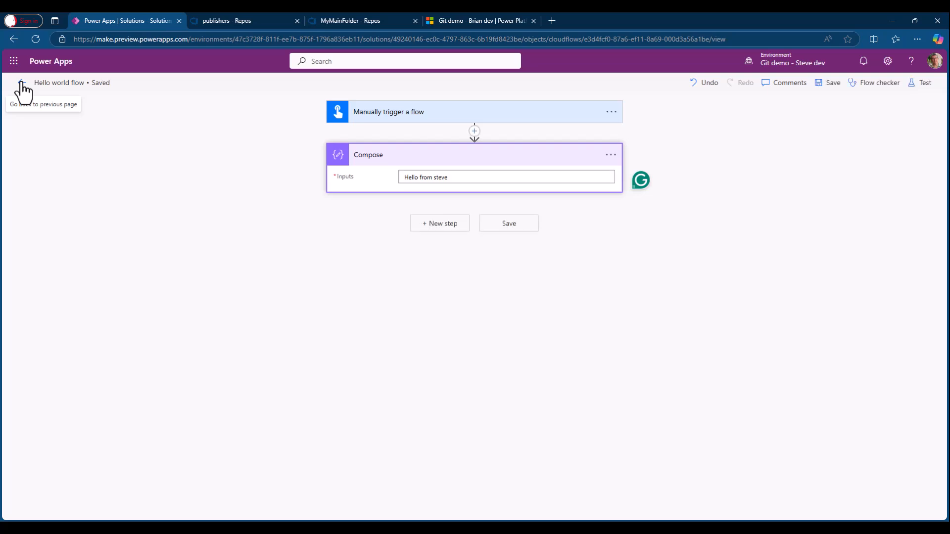
Step: Return from the flow editor to Solution X's source control page and check for updates
left_click(21, 83)
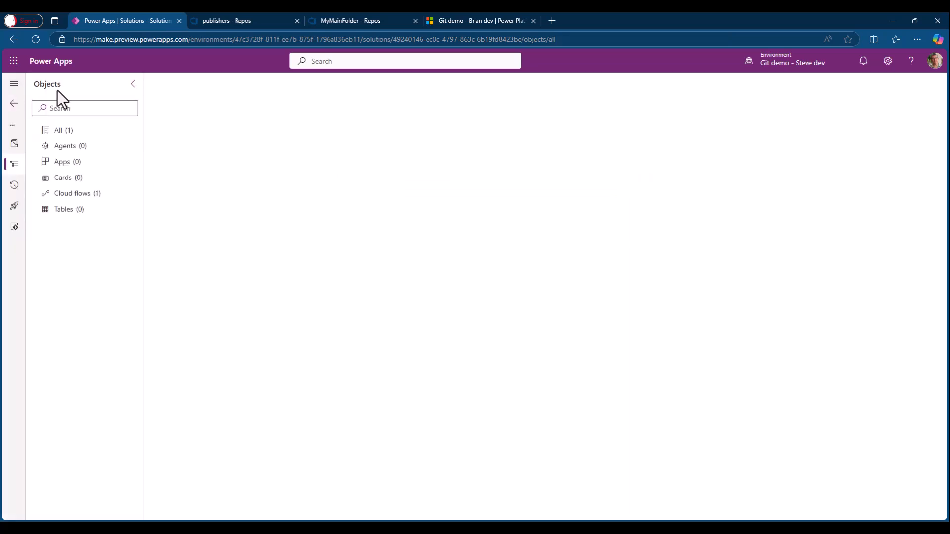
left_click(14, 227)
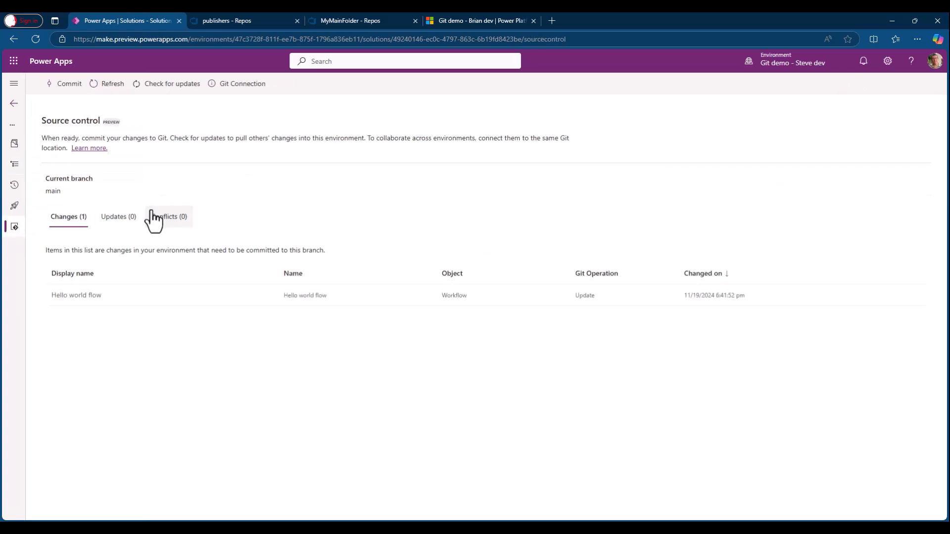
left_click(167, 85)
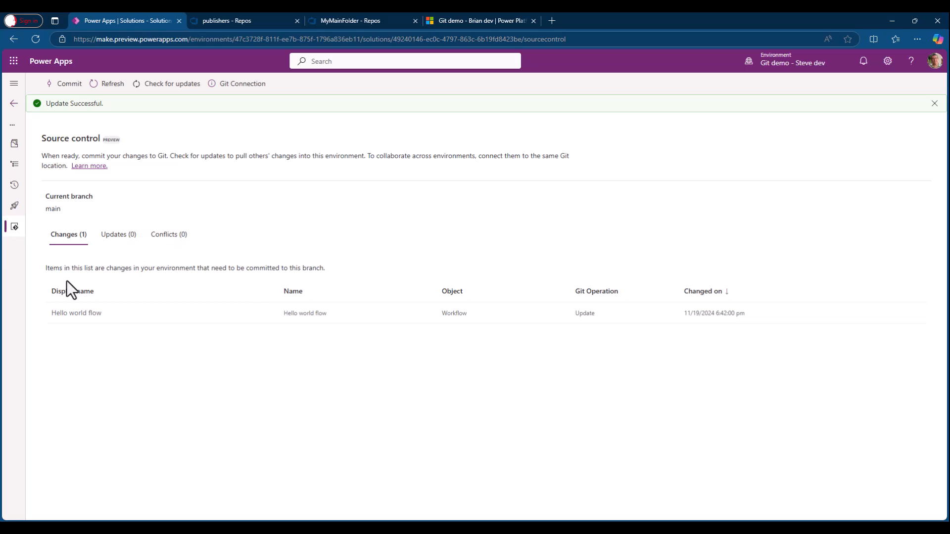
Step: Commit the Hello world flow update to main with the developer's first name plus "commit 2" as comment
left_click(69, 84)
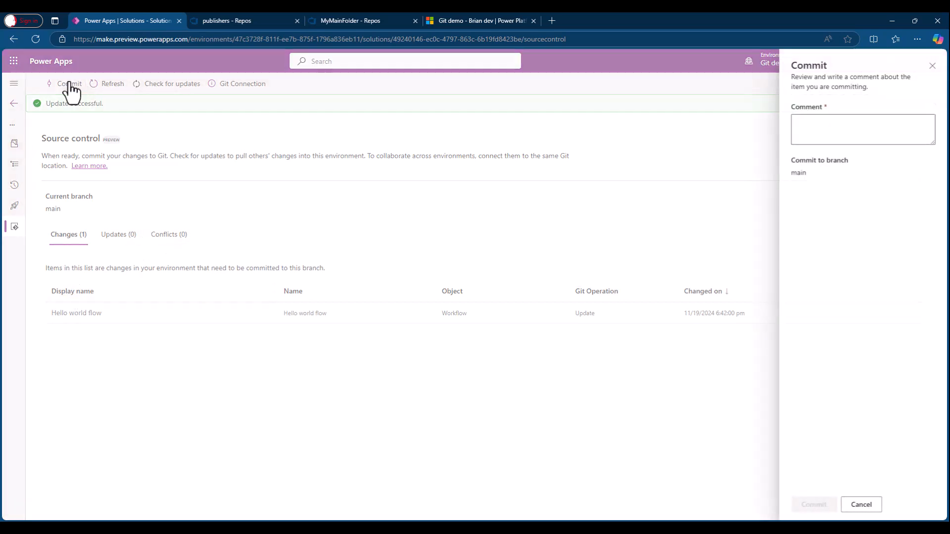
left_click(821, 125)
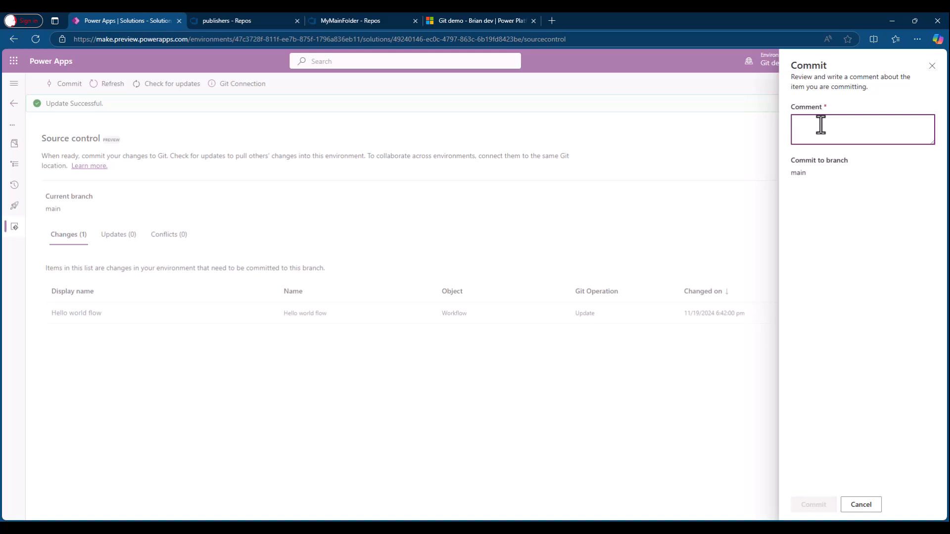
type("st")
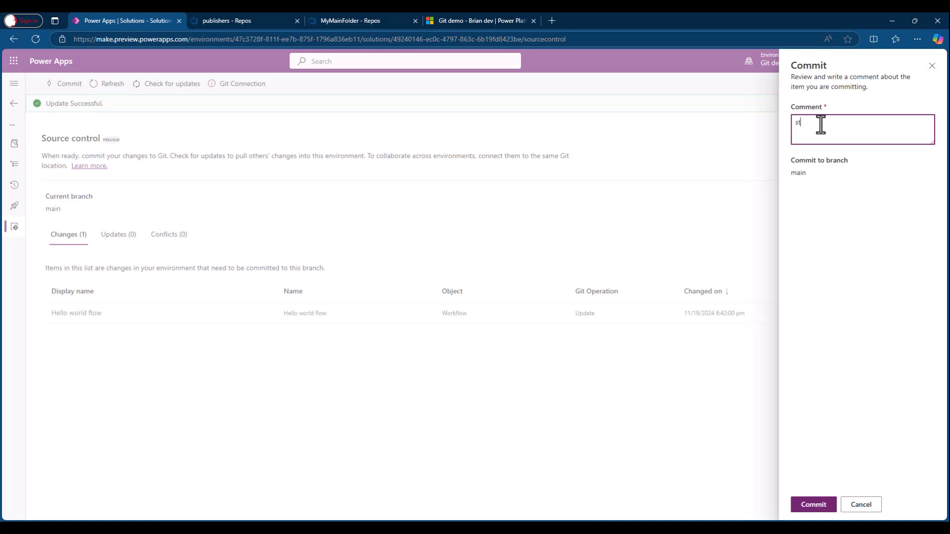
type("eve commit 2")
left_click(818, 509)
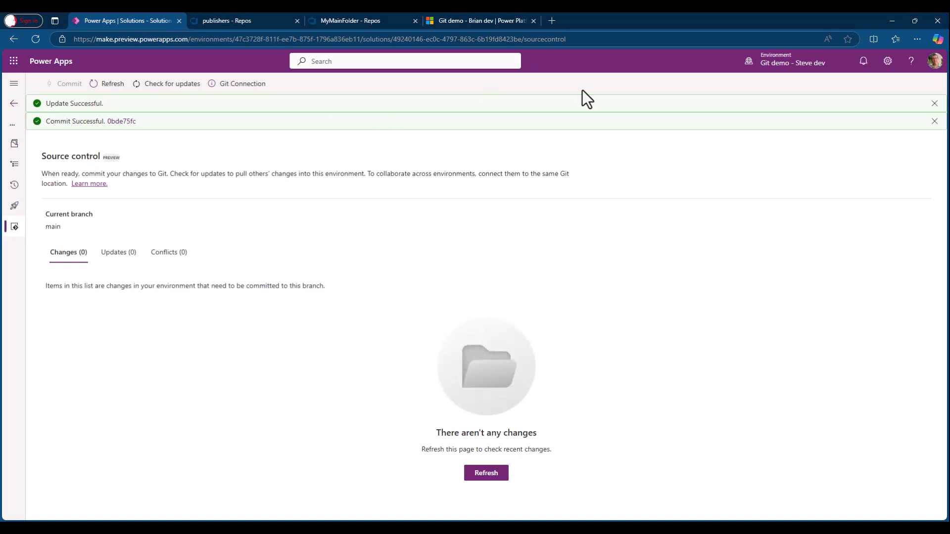
Step: Switch to the developer's Git demo environment listed just before the shared Dev one and show its solutions
left_click(782, 62)
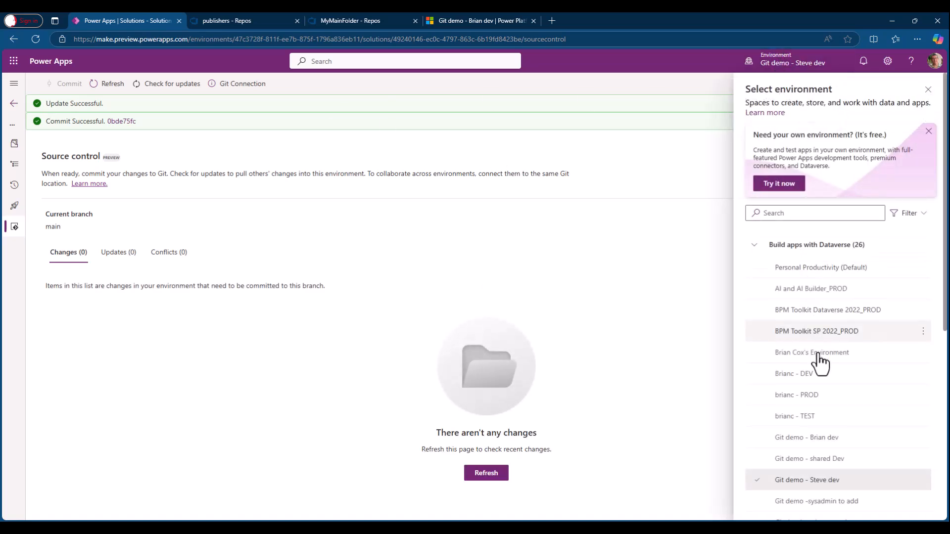
left_click(806, 439)
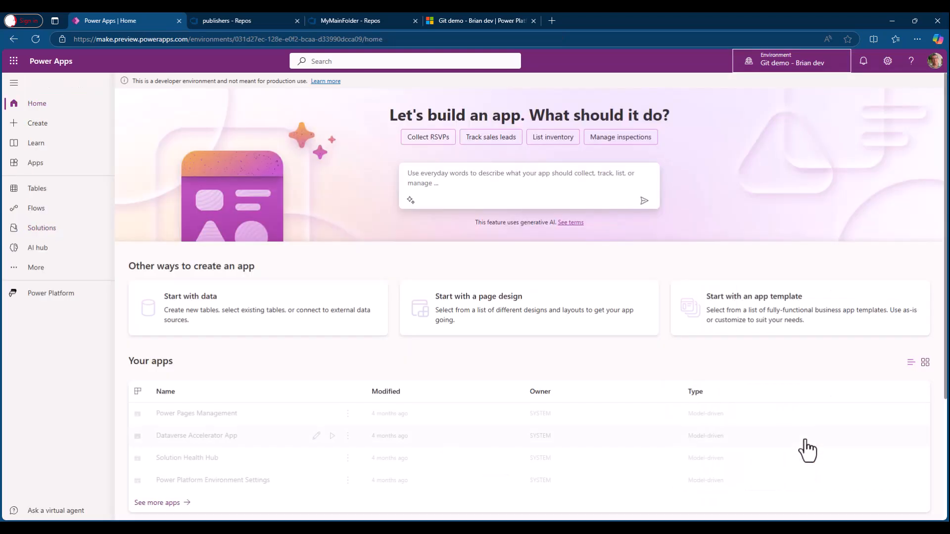
left_click(51, 231)
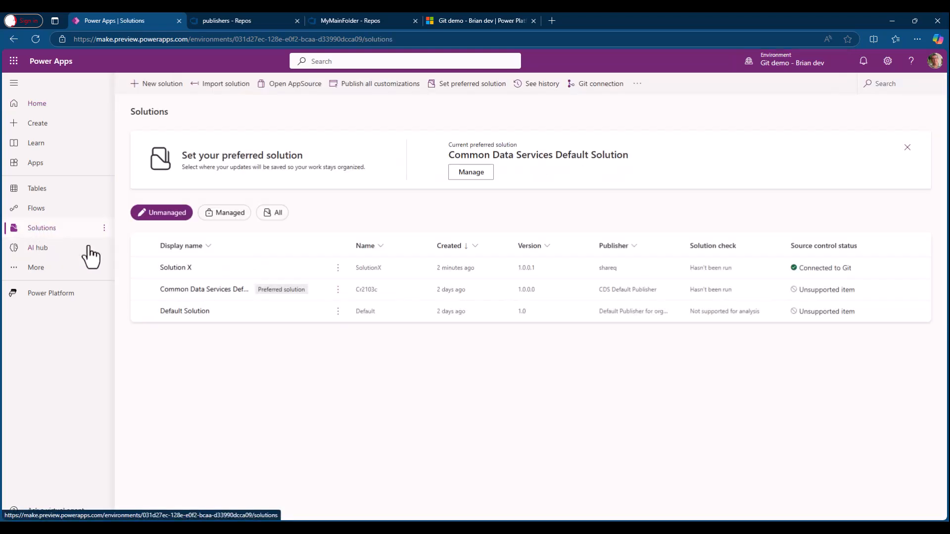
Step: Check for updates on Solution X's source control page in this environment and dismiss the active conflicts notification
left_click(174, 274)
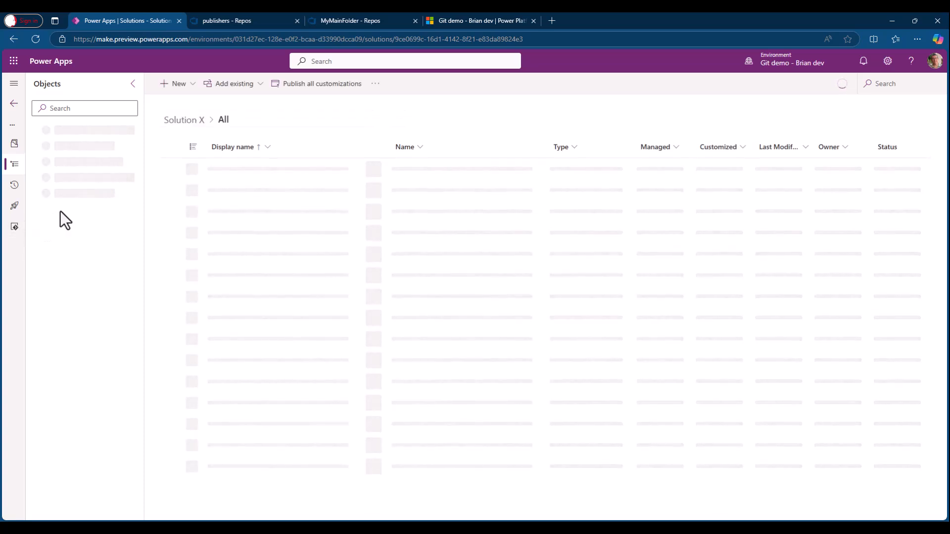
left_click(15, 229)
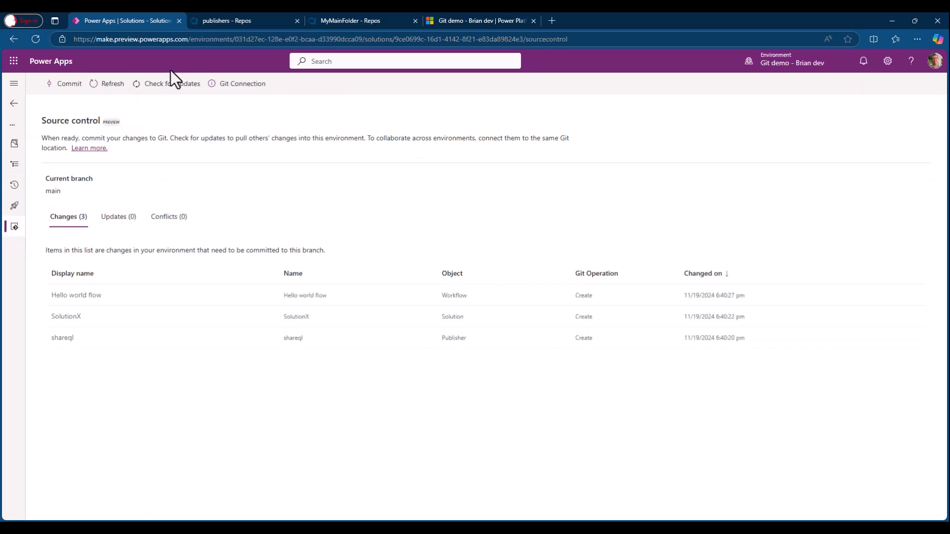
left_click(168, 84)
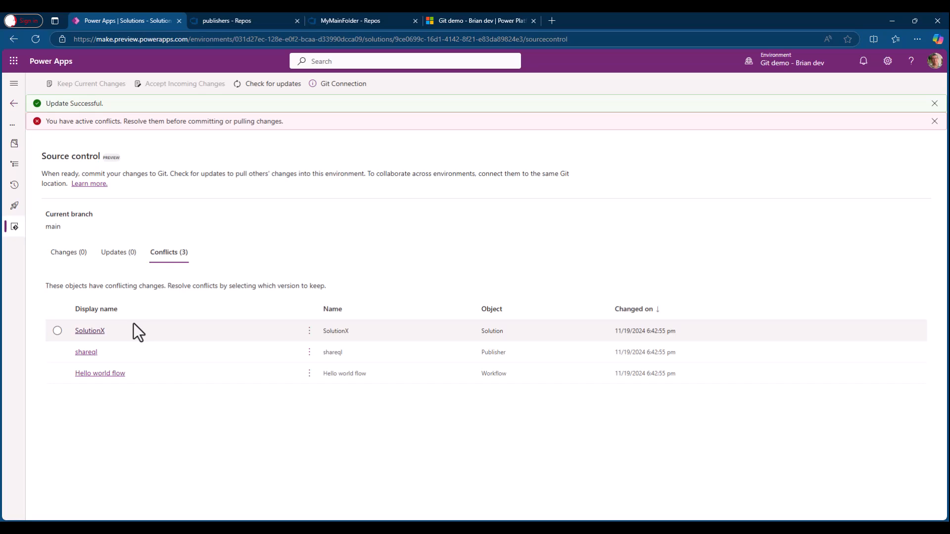
left_click(934, 121)
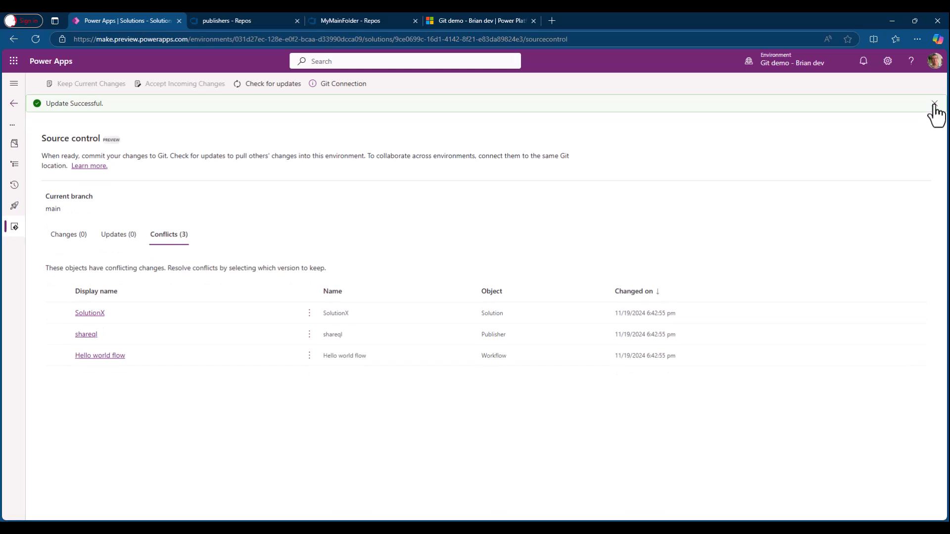
Step: Accept the incoming changes for the SolutionX, shareql and Hello world flow conflicts and pull them into this environment
left_click(934, 104)
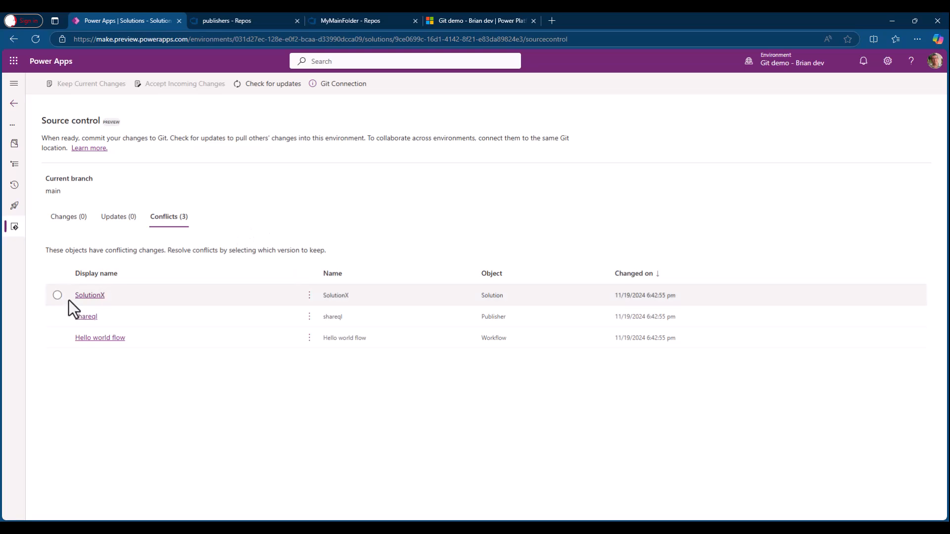
left_click(57, 295)
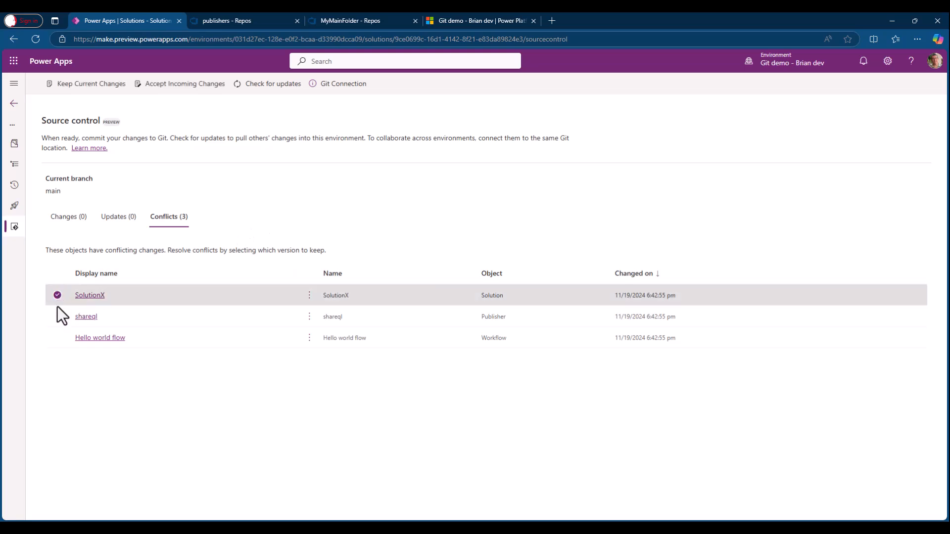
left_click(58, 317)
left_click(57, 339)
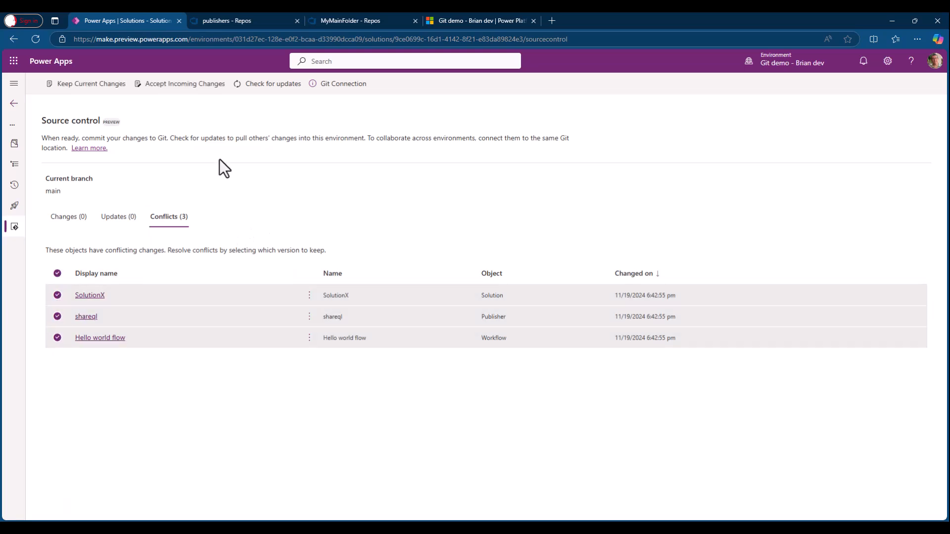
left_click(208, 94)
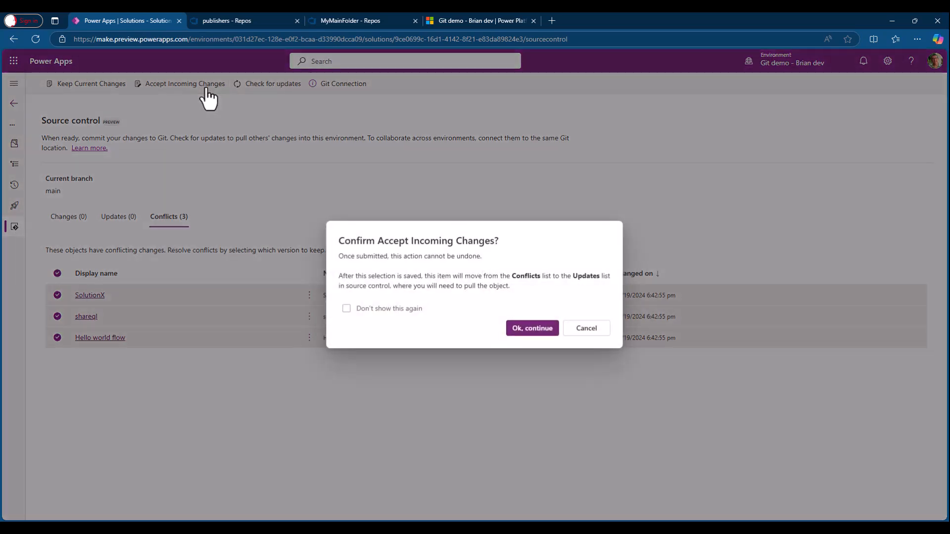
left_click(531, 328)
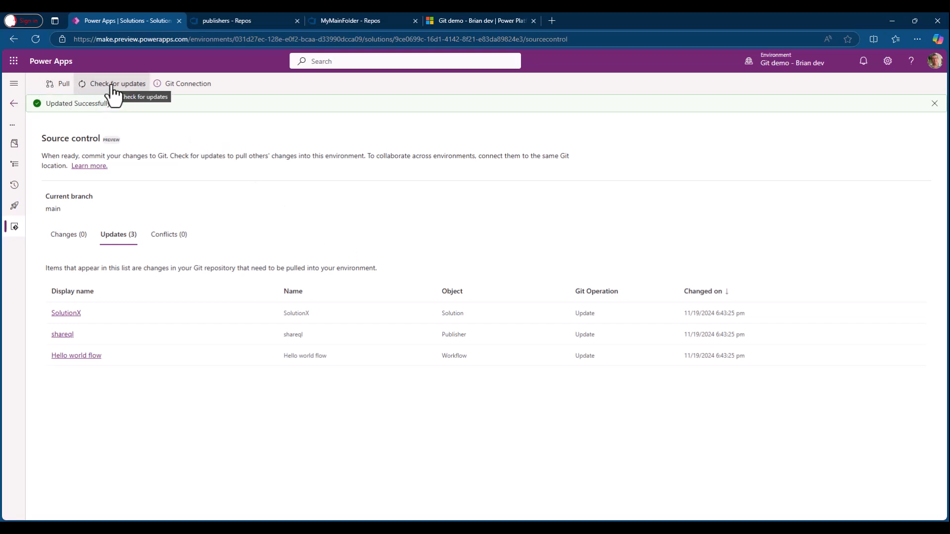
left_click(59, 85)
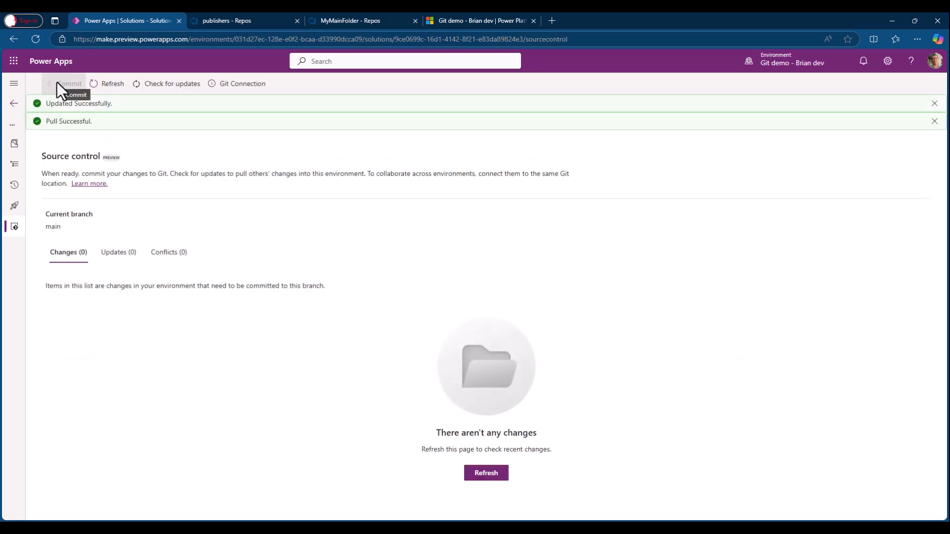
Step: Return to the solutions list and open Solution X's Hello world flow in the flow editor
left_click(12, 104)
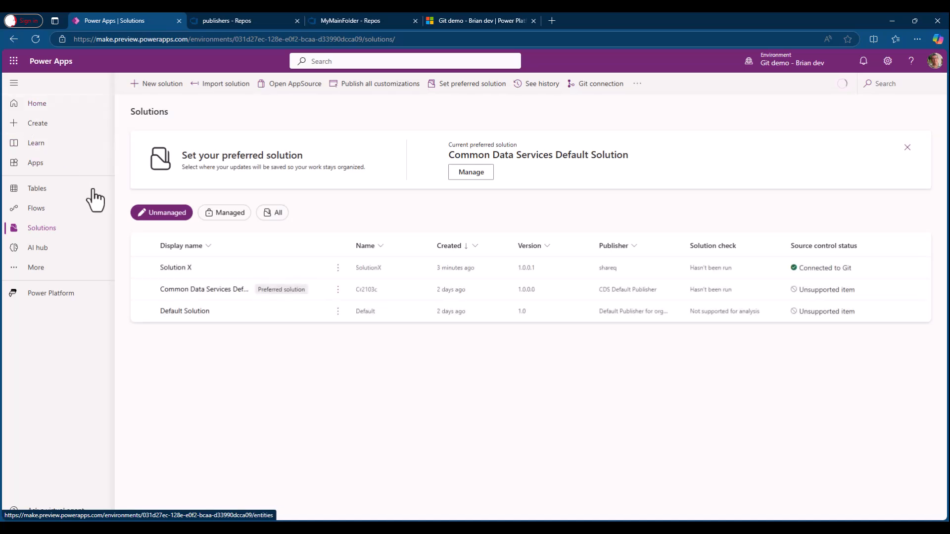
left_click(175, 271)
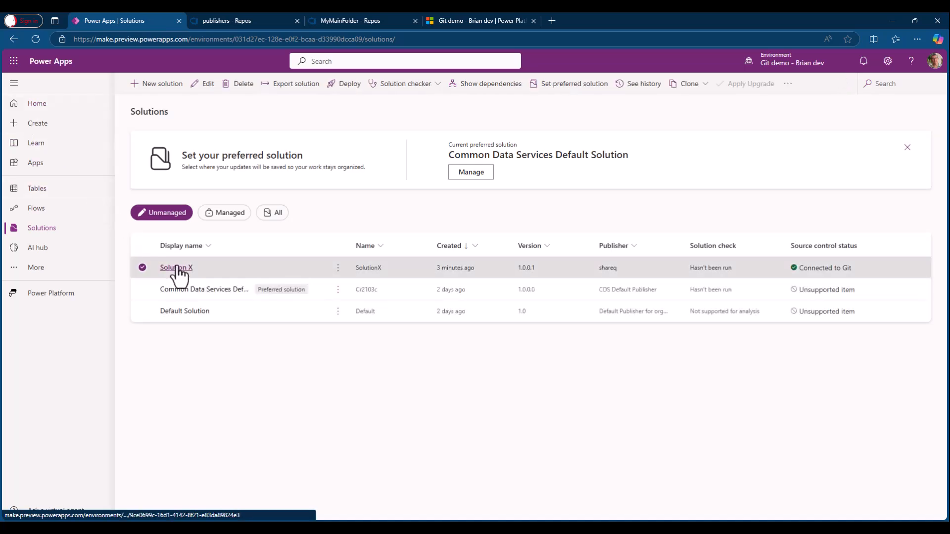
left_click(177, 268)
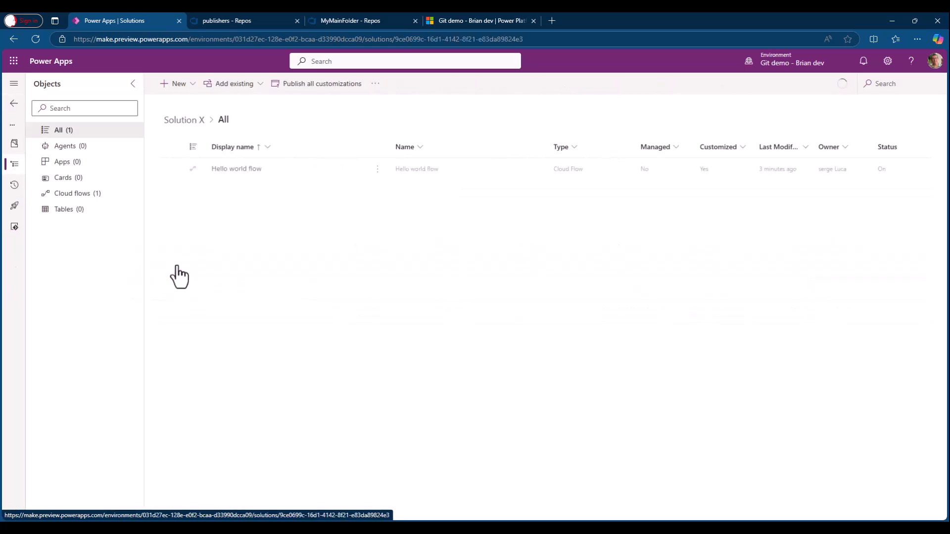
left_click(237, 172)
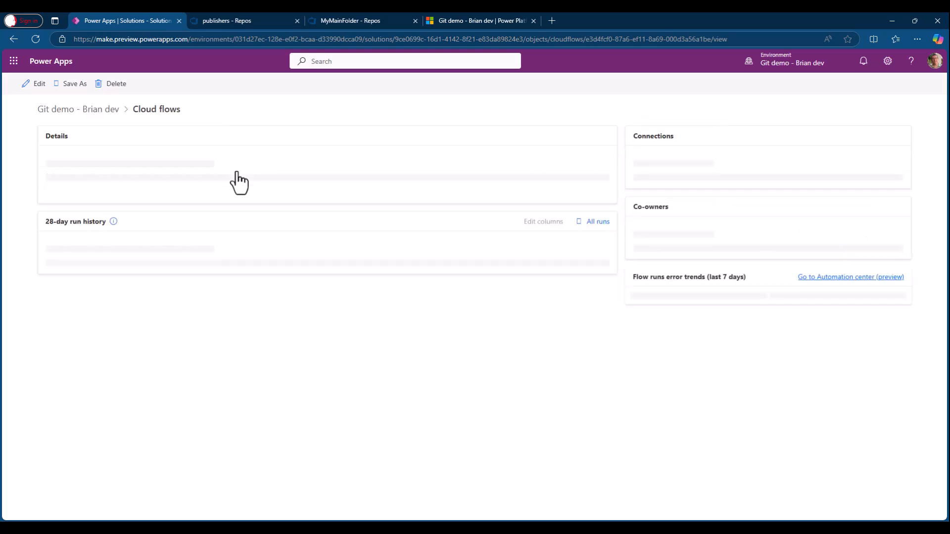
left_click(39, 87)
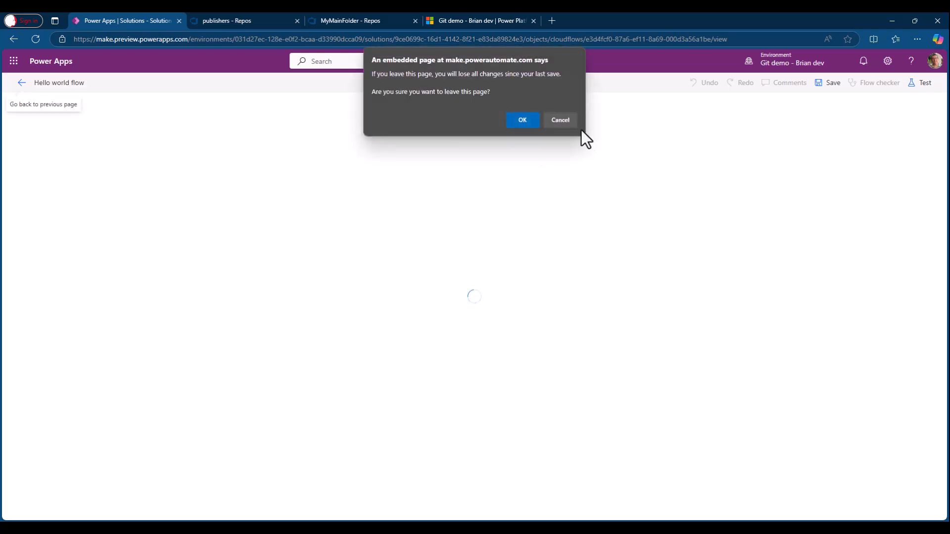
left_click(524, 119)
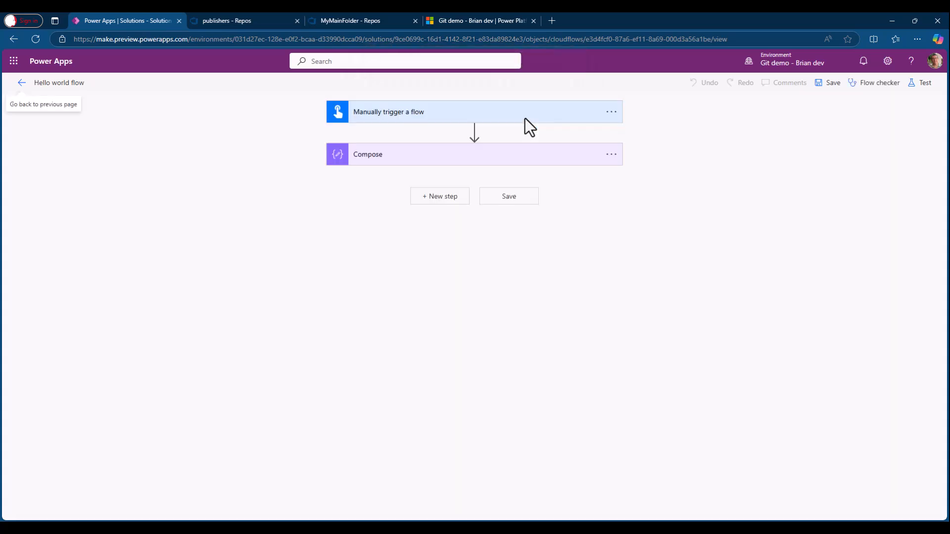
Step: Append "updated by" and the developer's first name to the Compose action's Inputs text and save the flow
left_click(408, 155)
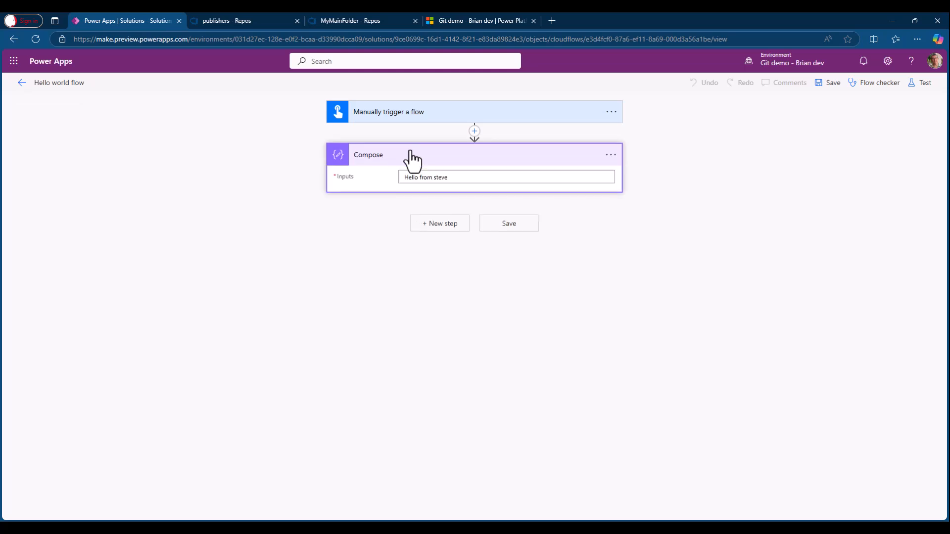
left_click(457, 177)
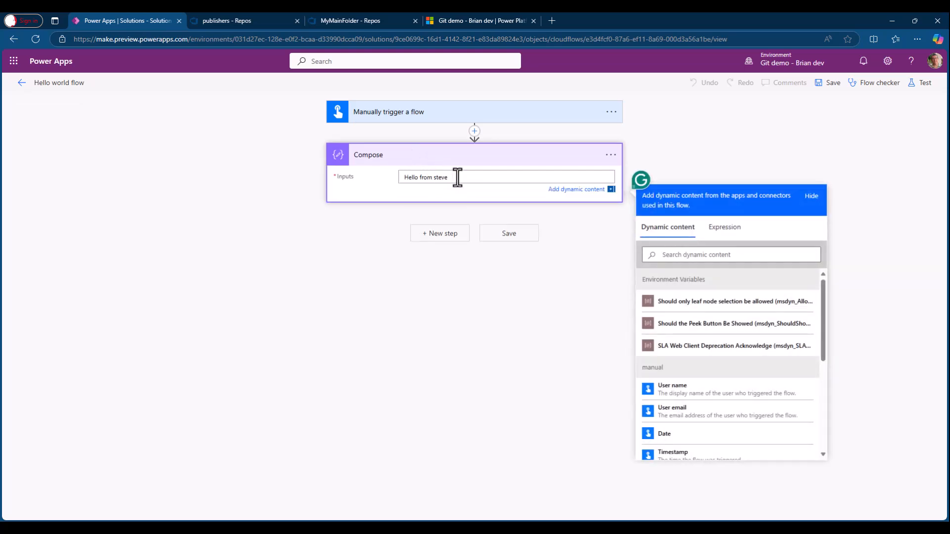
type("updated by Brian")
left_click(824, 81)
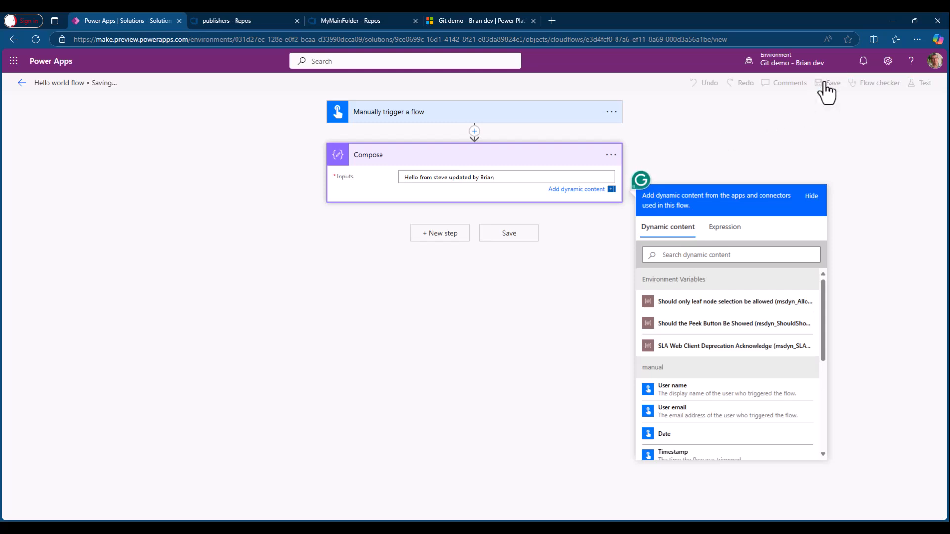
Step: Leave the flow editor for Solution X's source control page and check for updates
left_click(20, 85)
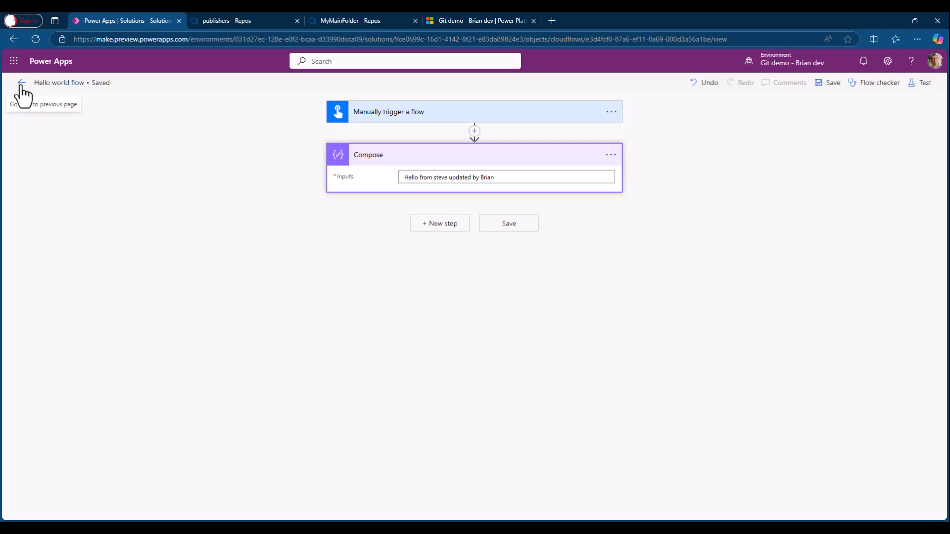
left_click(15, 228)
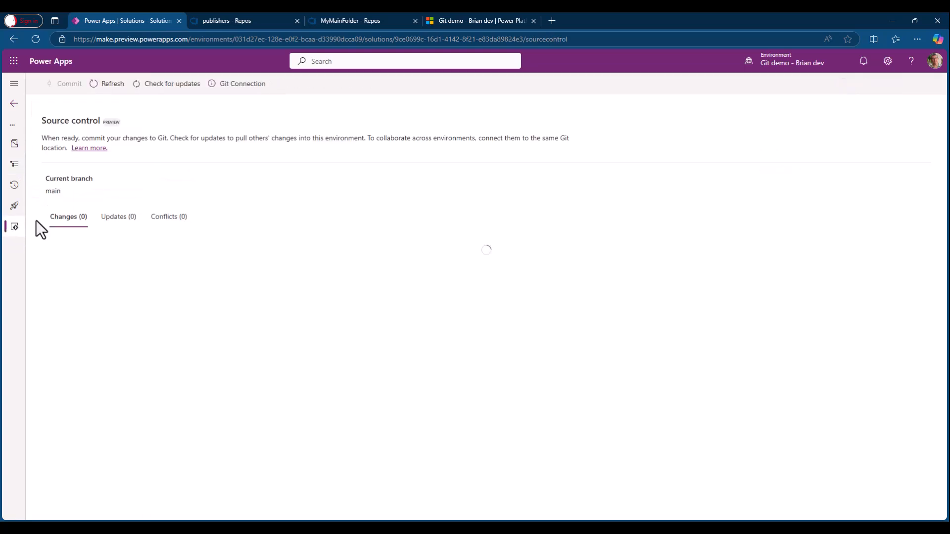
left_click(172, 86)
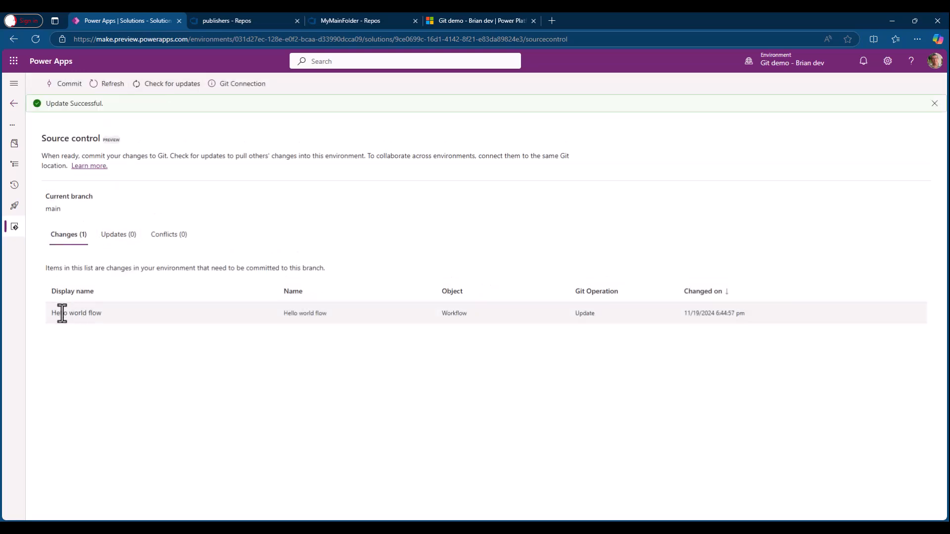
Step: Commit the Hello world flow change to main with the comment "updated by" plus the developer's first name, and dismiss the notifications
left_click(73, 85)
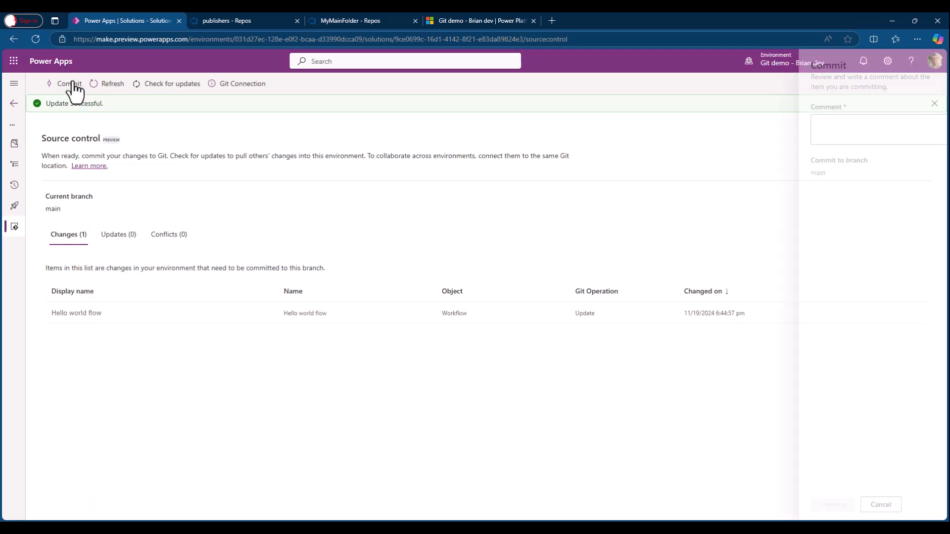
left_click(855, 126)
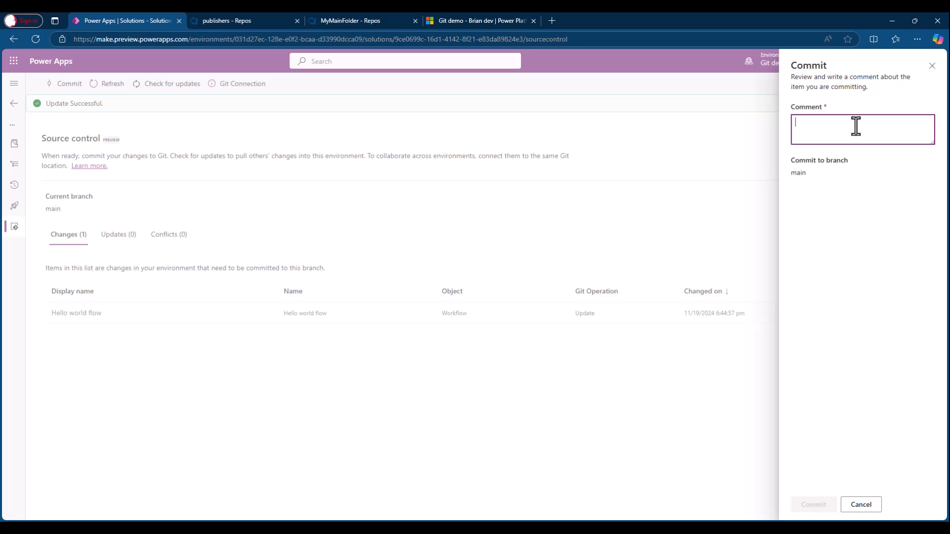
type("uated by brian")
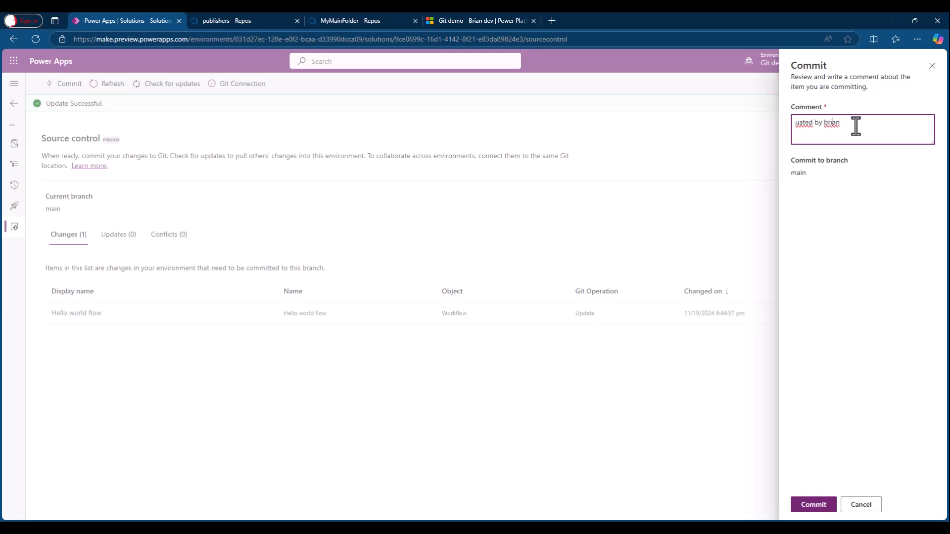
key("Home")
key("Right")
key("Right")
key("BackSpace")
type("pda")
left_click(815, 505)
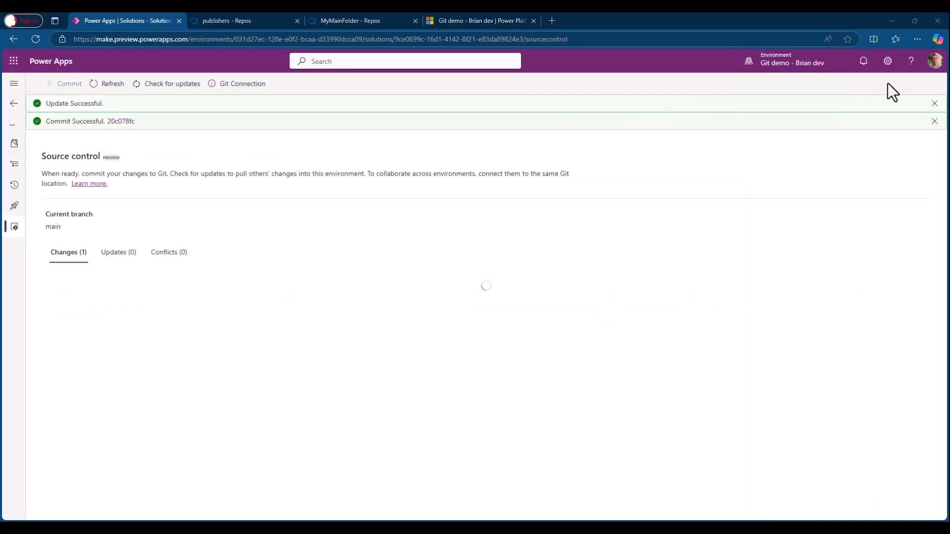
left_click(935, 104)
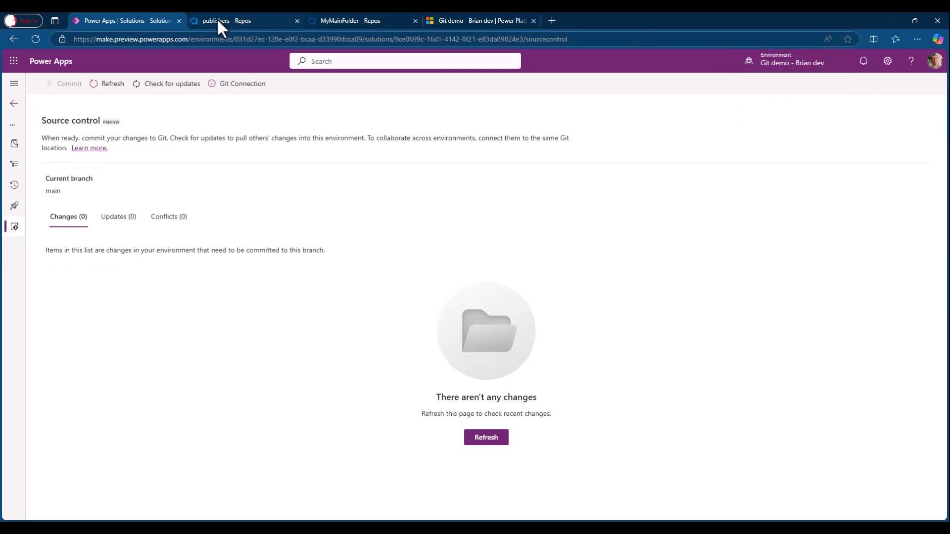
Step: Switch to the Azure DevOps page showing MyMainFolder and reload it
left_click(319, 21)
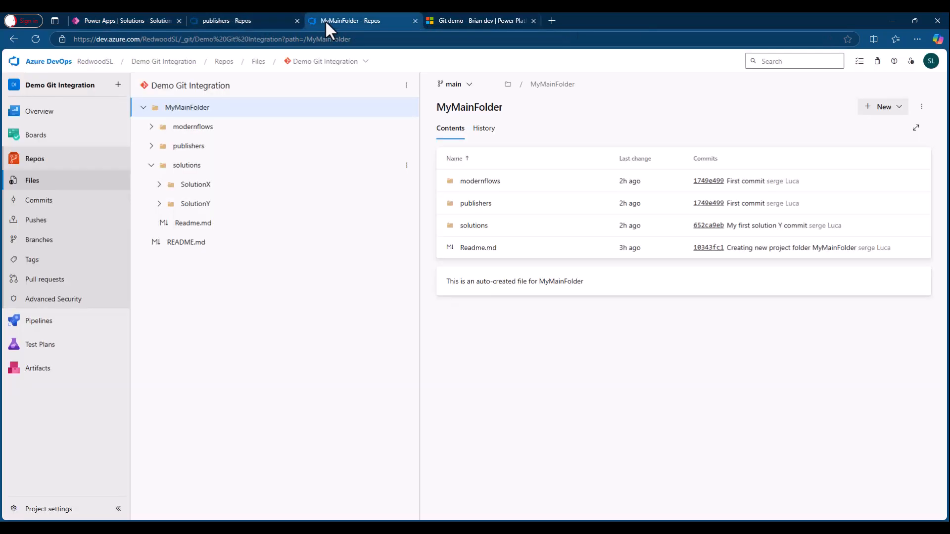
left_click(267, 38)
key("Return")
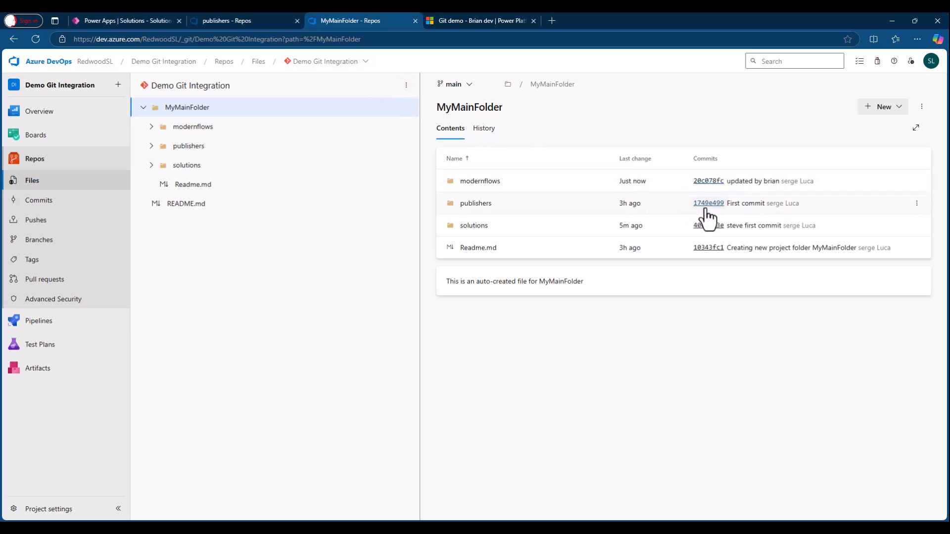
Step: Open the Helloworldflow JSON file inside the flow's folder under modernflows
left_click(479, 181)
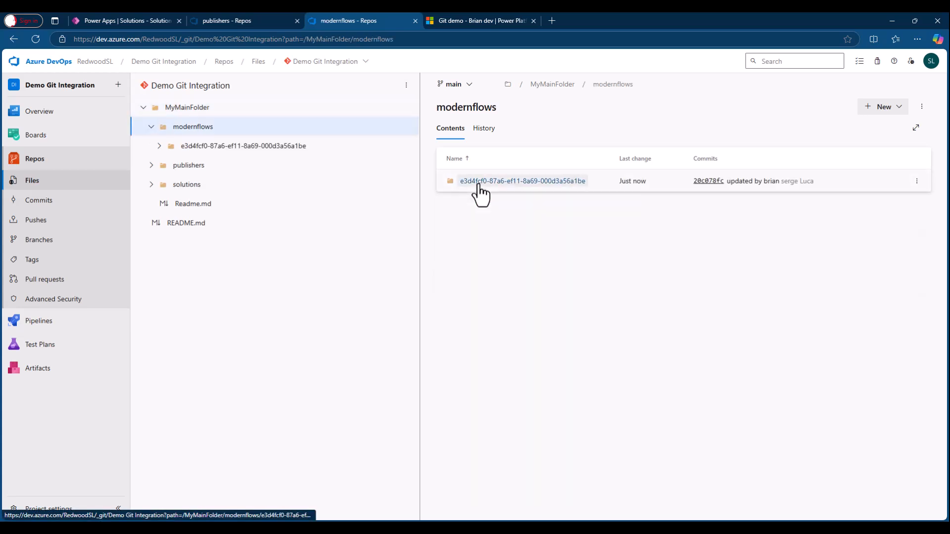
left_click(479, 182)
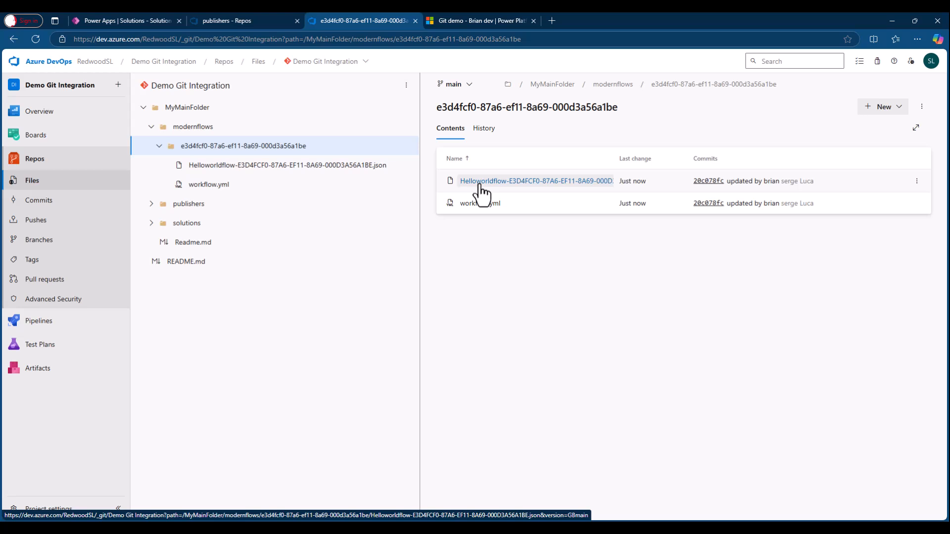
left_click(479, 182)
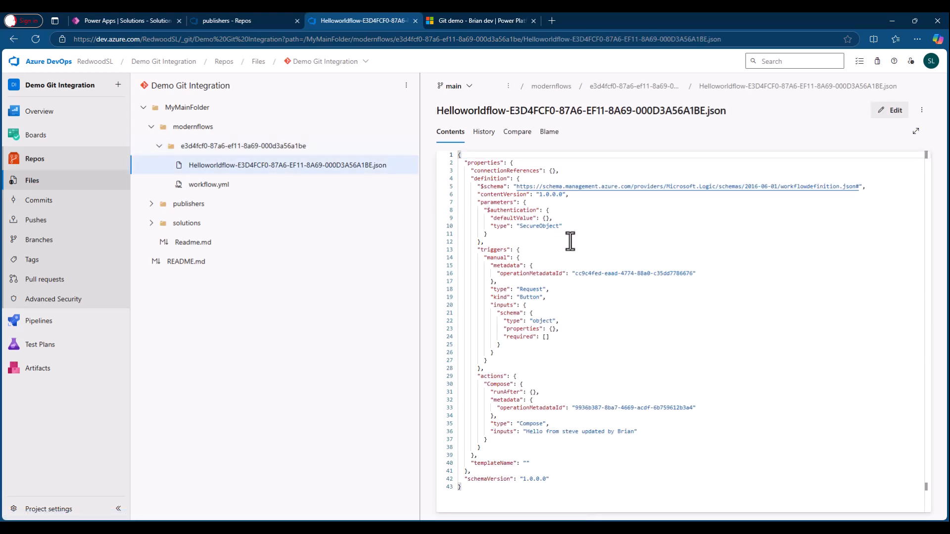
Step: Review the Helloworldflow JSON file's commit history and compare its previous version with the head, going to the changed line
left_click(484, 133)
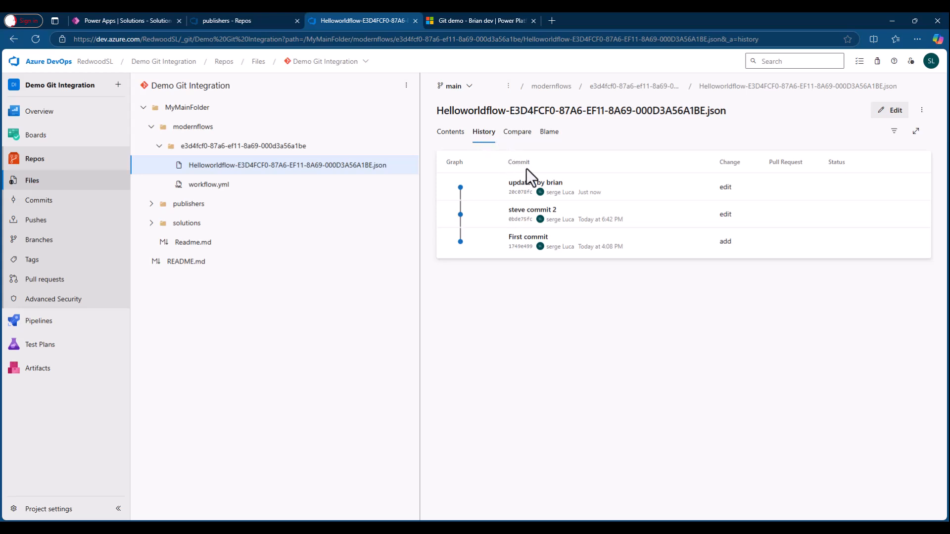
left_click(522, 137)
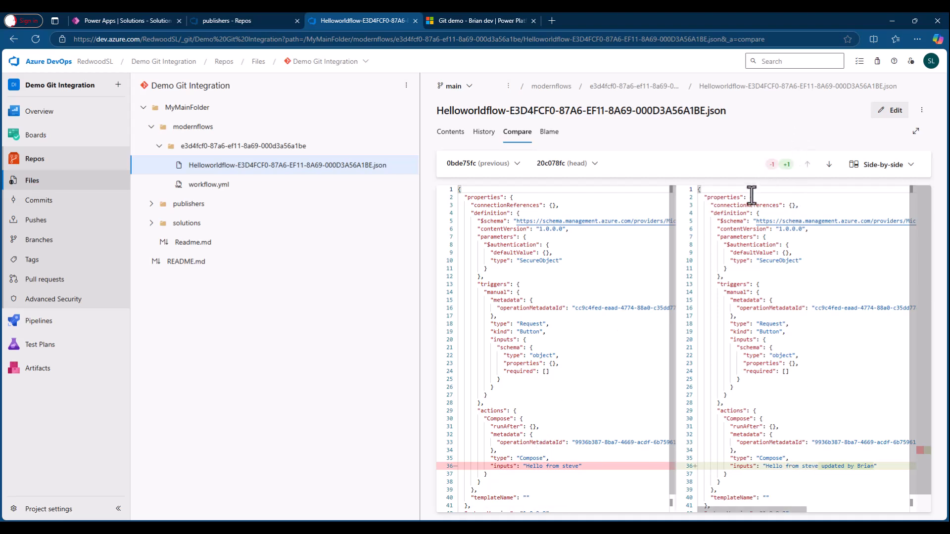
left_click(829, 165)
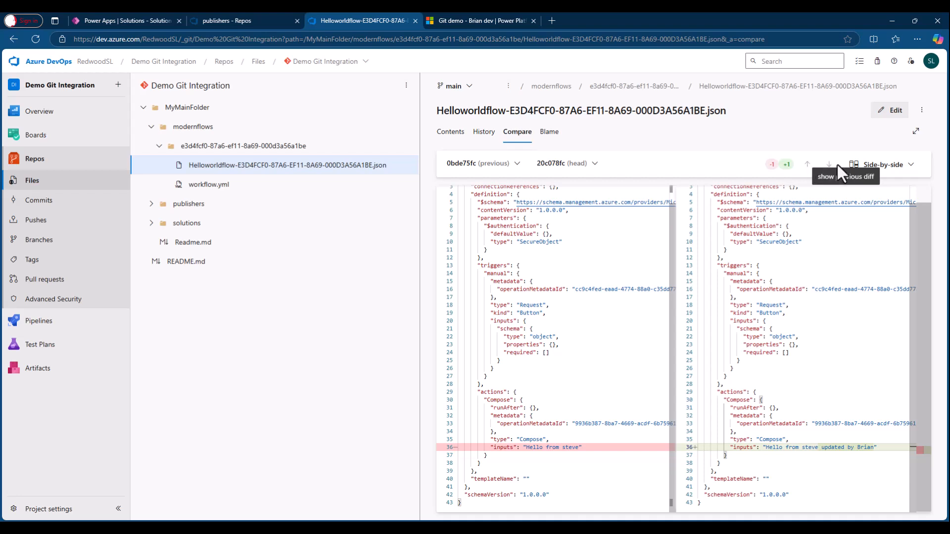
Step: View the file comparison inline and return it to the side-by-side layout
left_click(867, 171)
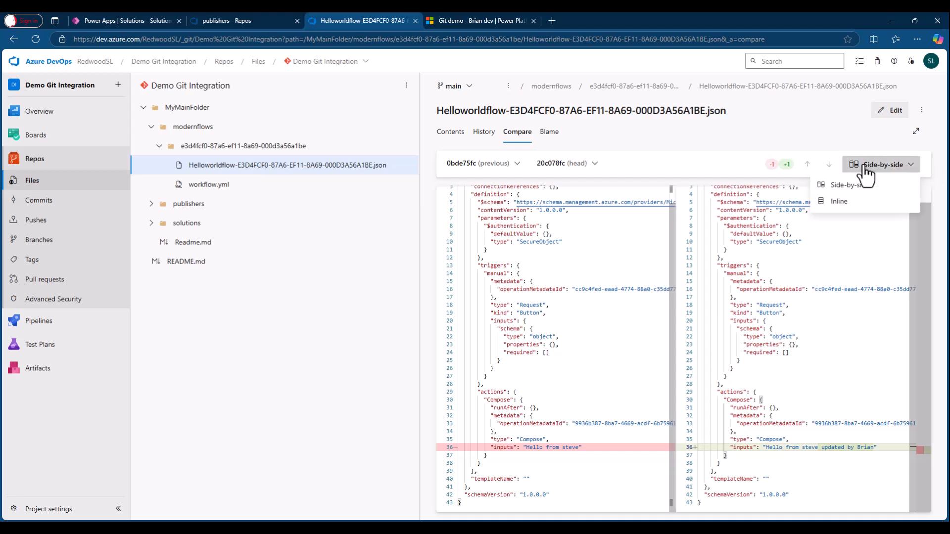
left_click(866, 170)
left_click(866, 173)
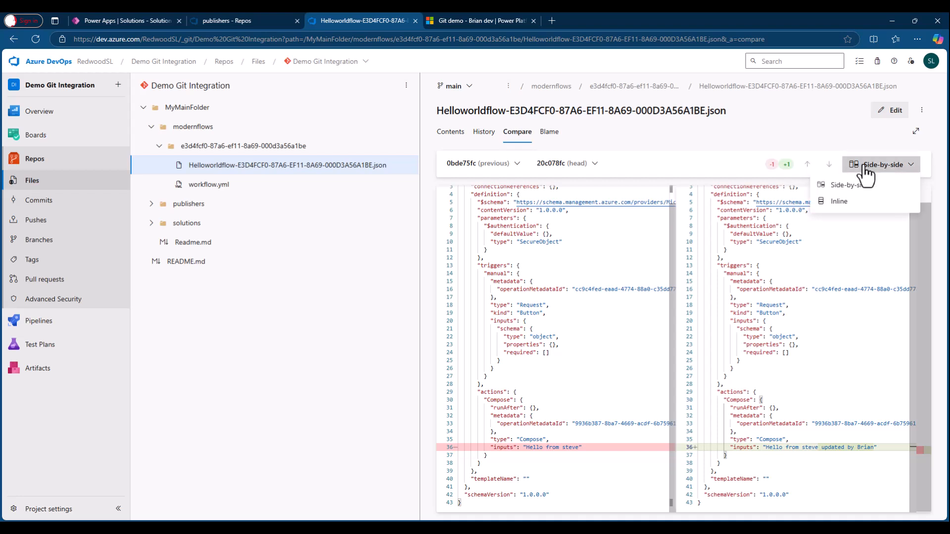
left_click(840, 208)
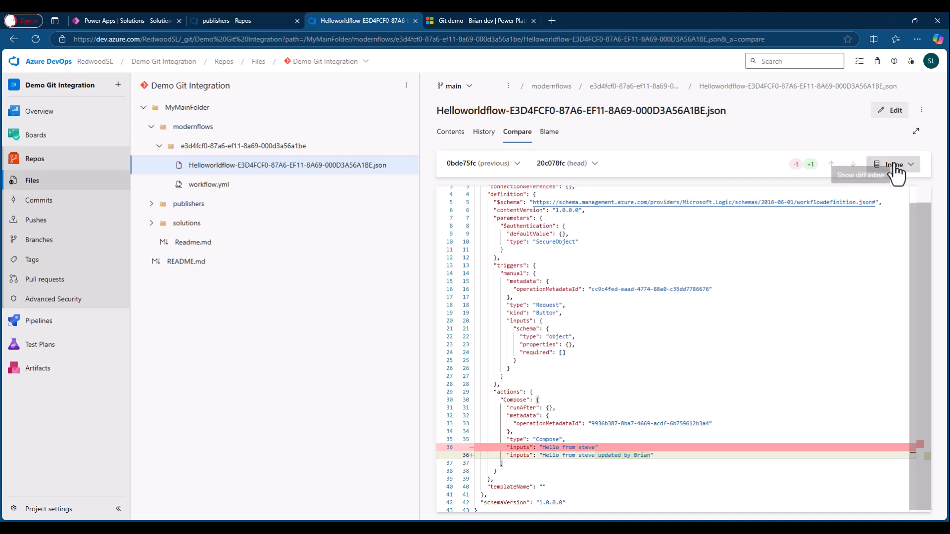
left_click(895, 174)
left_click(850, 185)
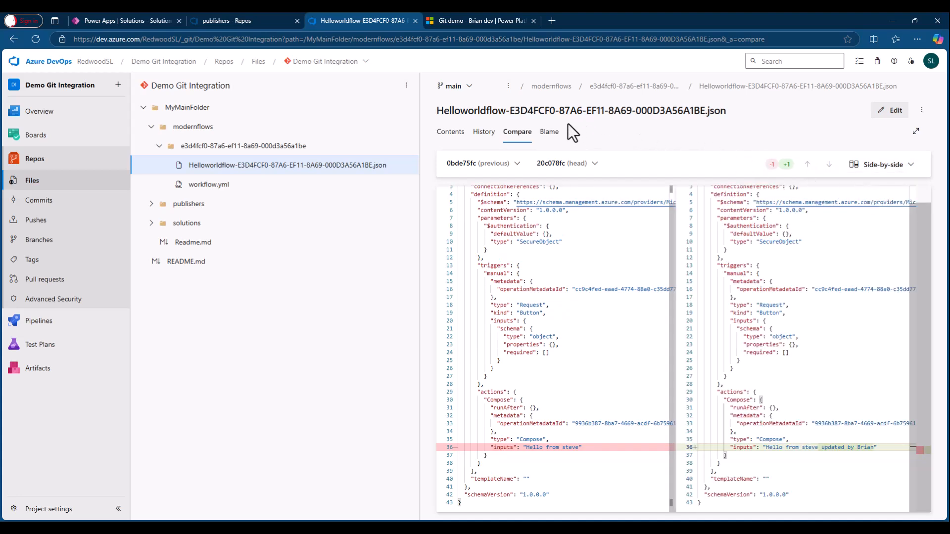
Step: Show the commit history of the whole MyMainFolder and expand its solutions folder
left_click(450, 135)
left_click(200, 126)
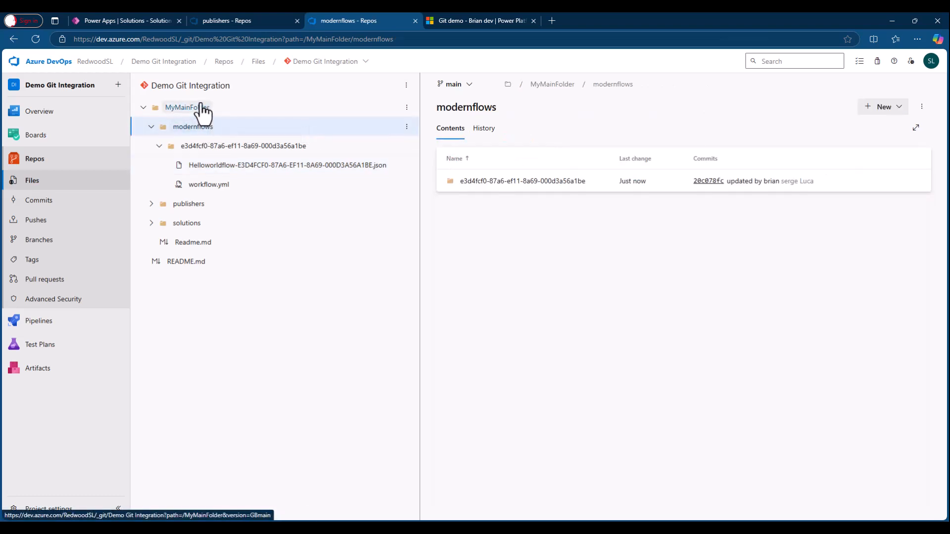
left_click(203, 109)
left_click(483, 131)
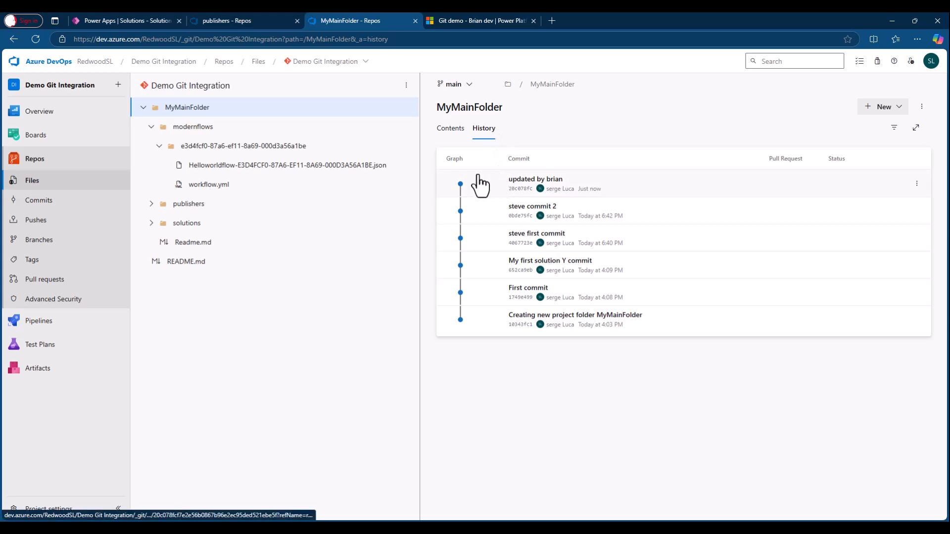
left_click(151, 223)
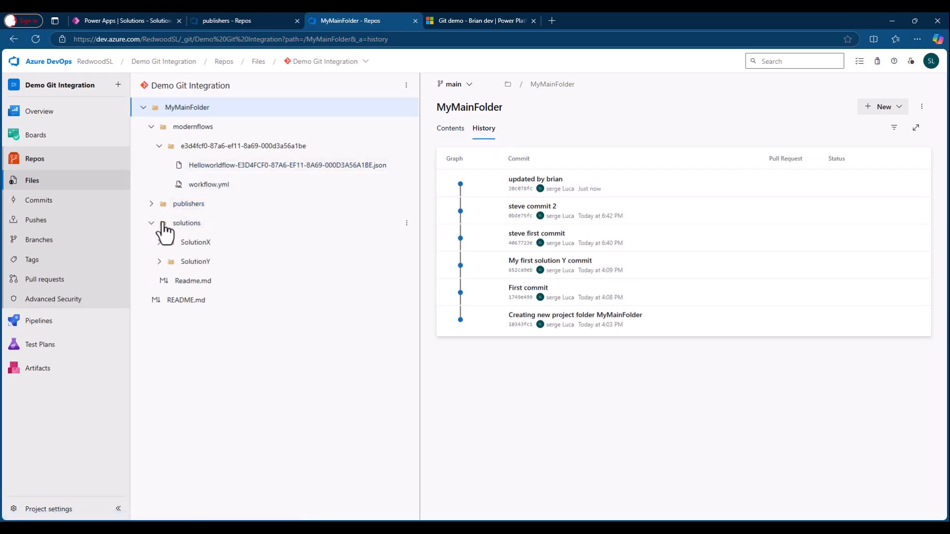